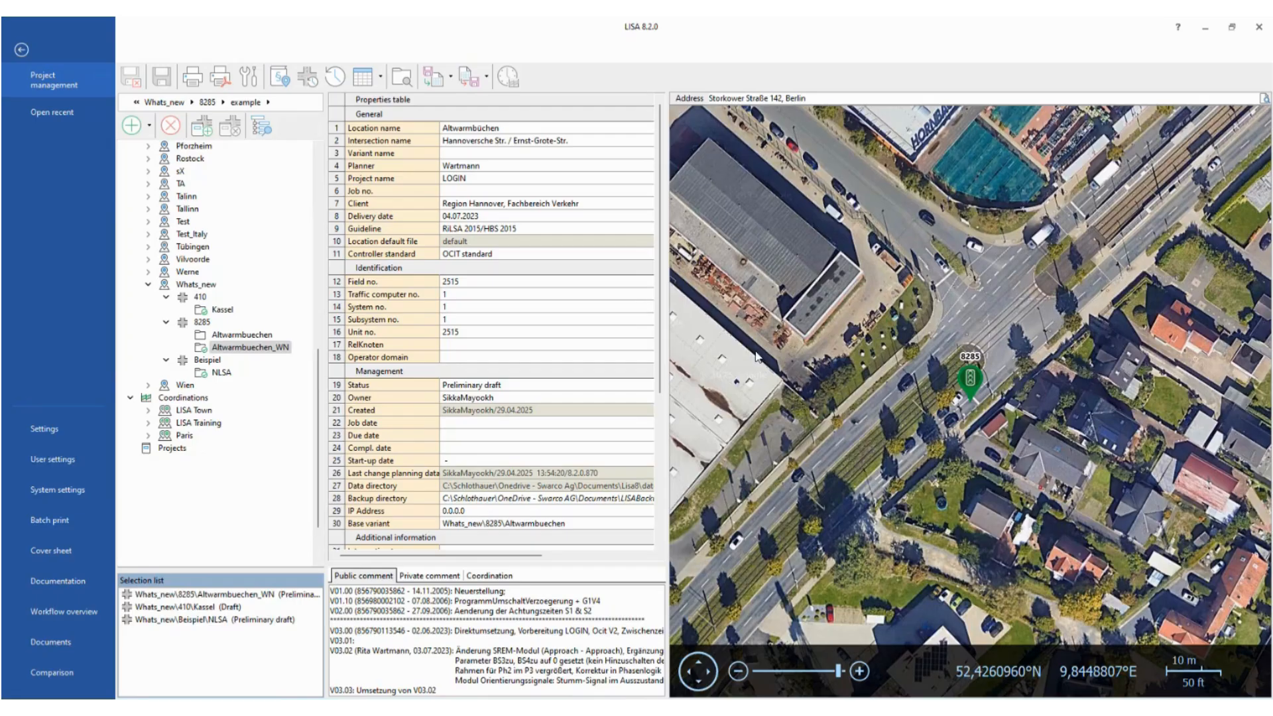
Step: Open the basic data of intersection 8285, variant Altwarmbuechen_WN, and display the map behind the site plan
{"action": "left_click", "coordinate": [132, 78]}
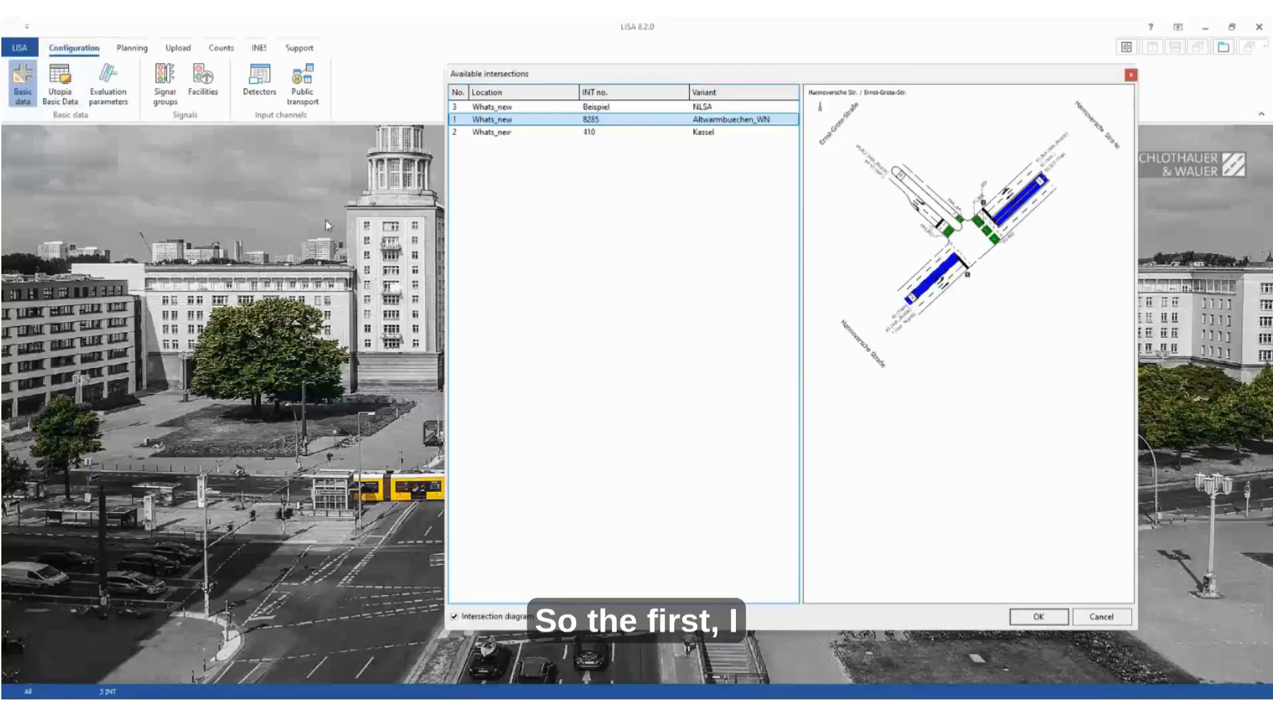
{"action": "double_click", "coordinate": [637, 121]}
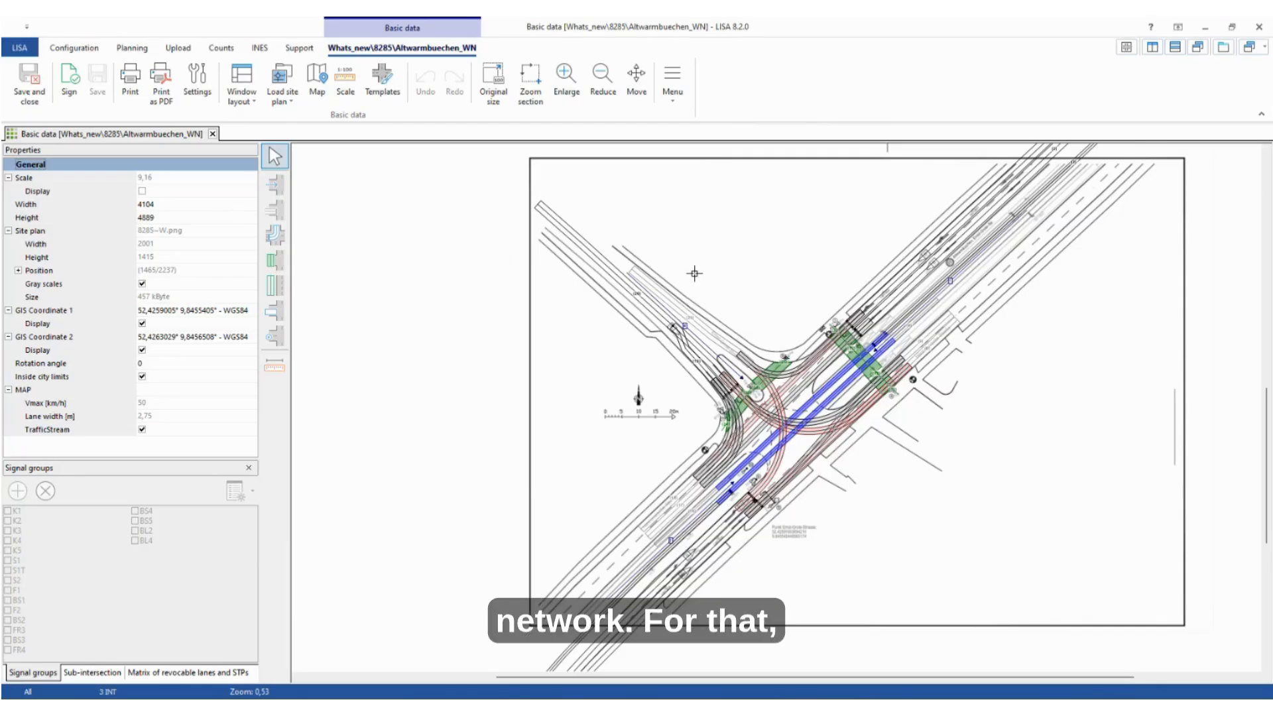
{"action": "scroll", "coordinate": [694, 273], "scroll_direction": "down", "scroll_amount": 1}
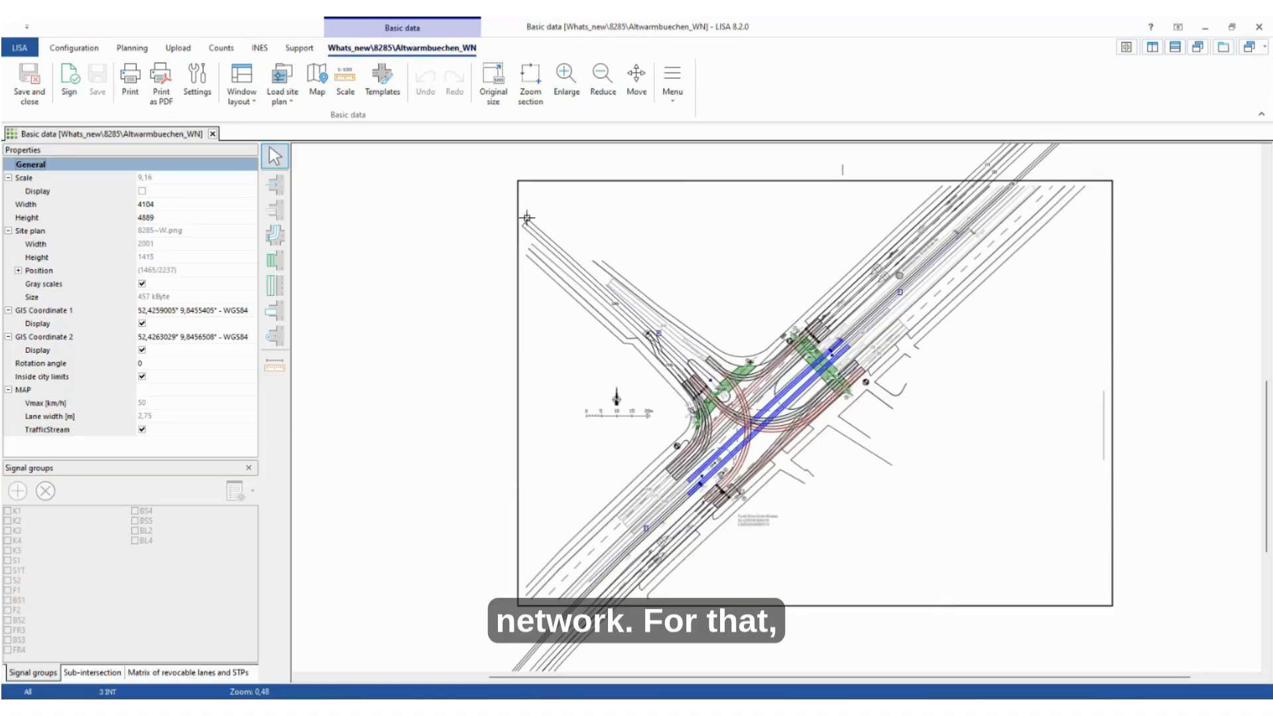
{"action": "left_click", "coordinate": [317, 90]}
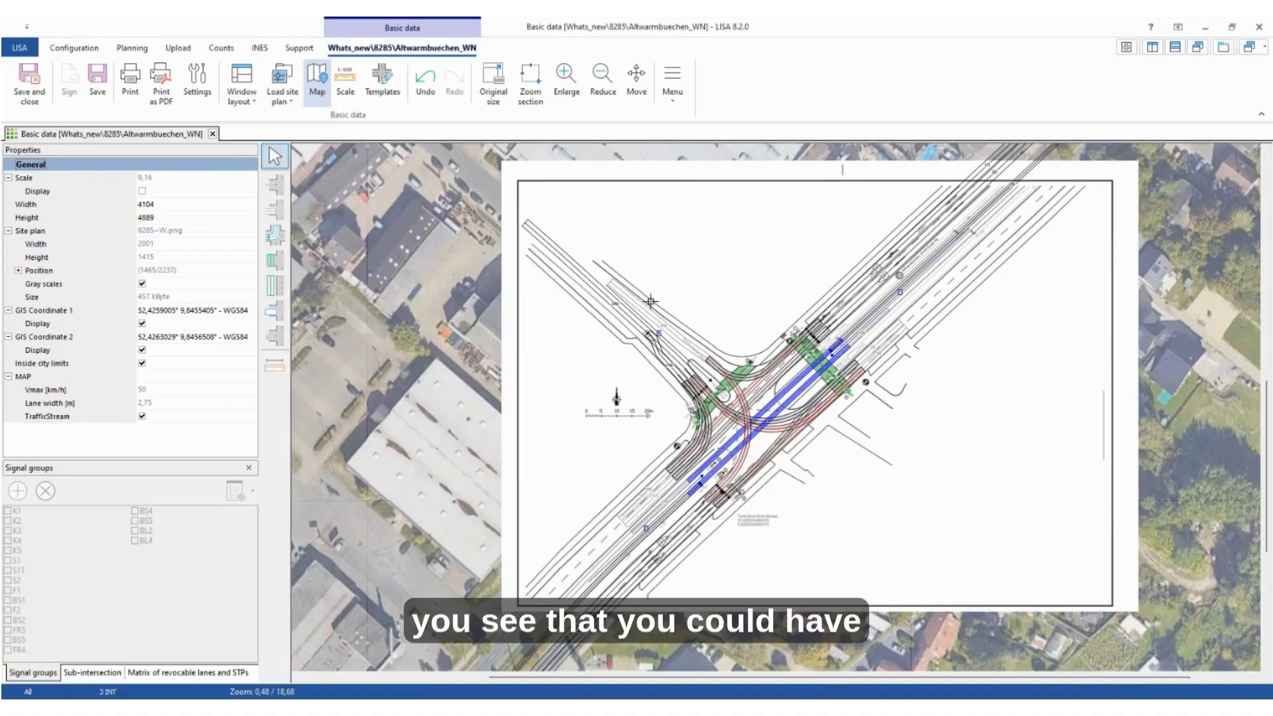
Step: Extend approach lane 2 of leg 4 northwest along the road, beyond the site plan's edge, to a length of about 225 m
{"action": "scroll", "coordinate": [651, 301], "scroll_direction": "down", "scroll_amount": 1}
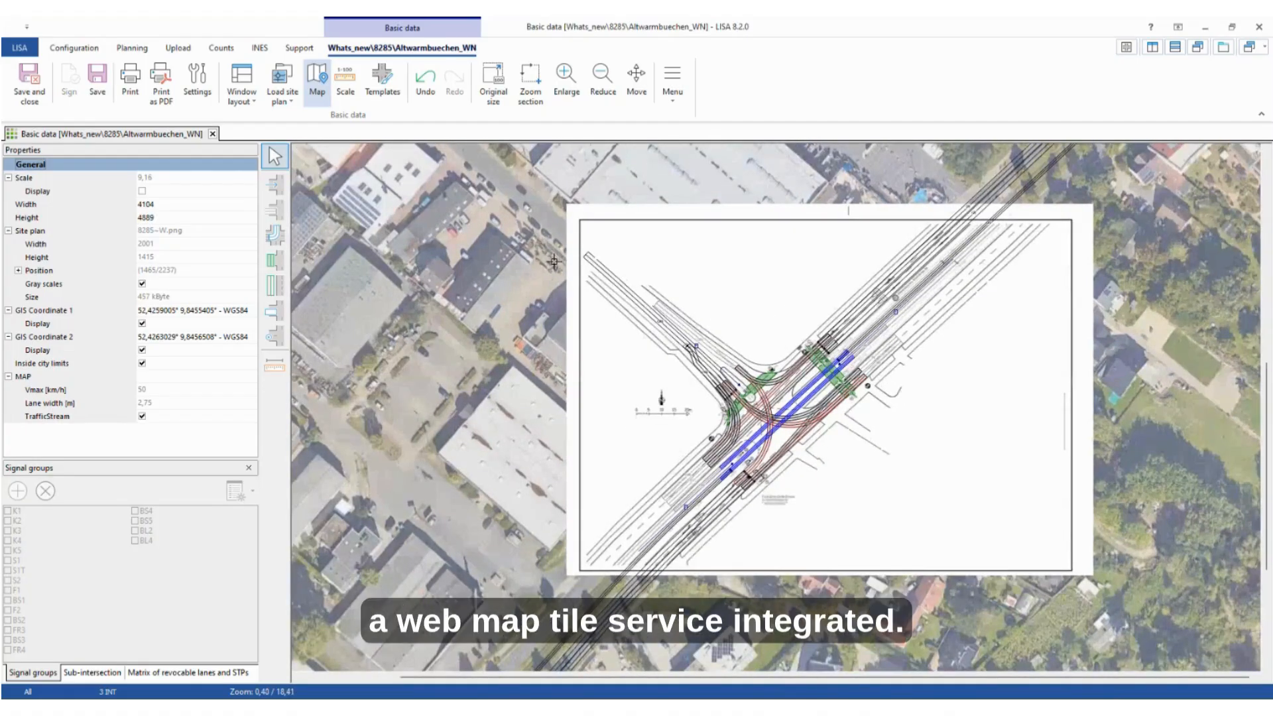
{"action": "scroll", "coordinate": [554, 262], "scroll_direction": "down", "scroll_amount": 1}
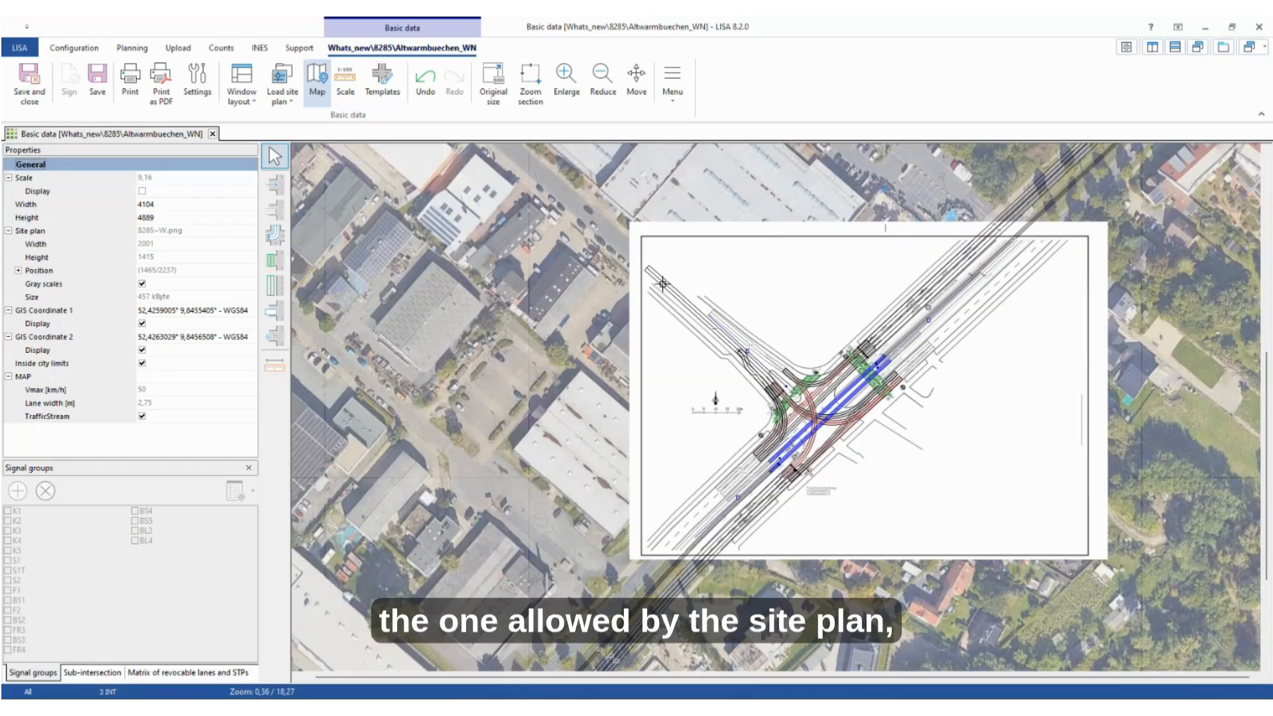
{"action": "scroll", "coordinate": [663, 284], "scroll_direction": "down", "scroll_amount": 1}
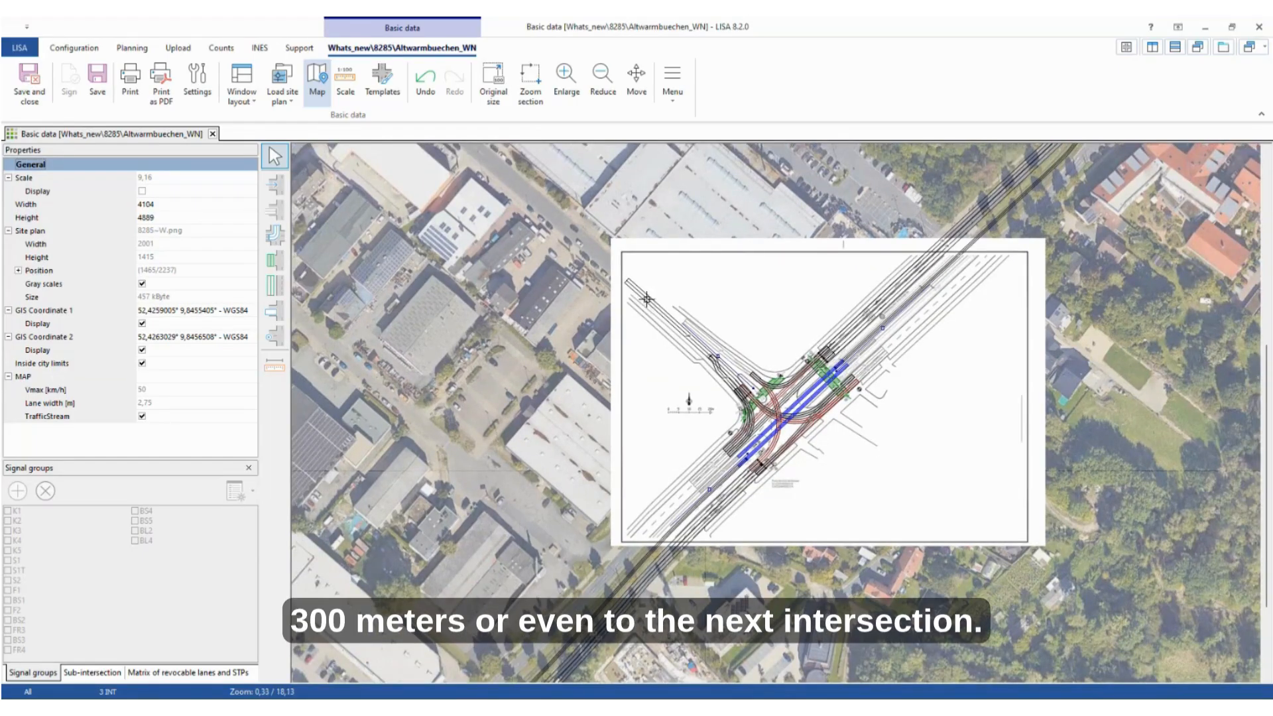
{"action": "scroll", "coordinate": [531, 266], "scroll_direction": "down", "scroll_amount": 1}
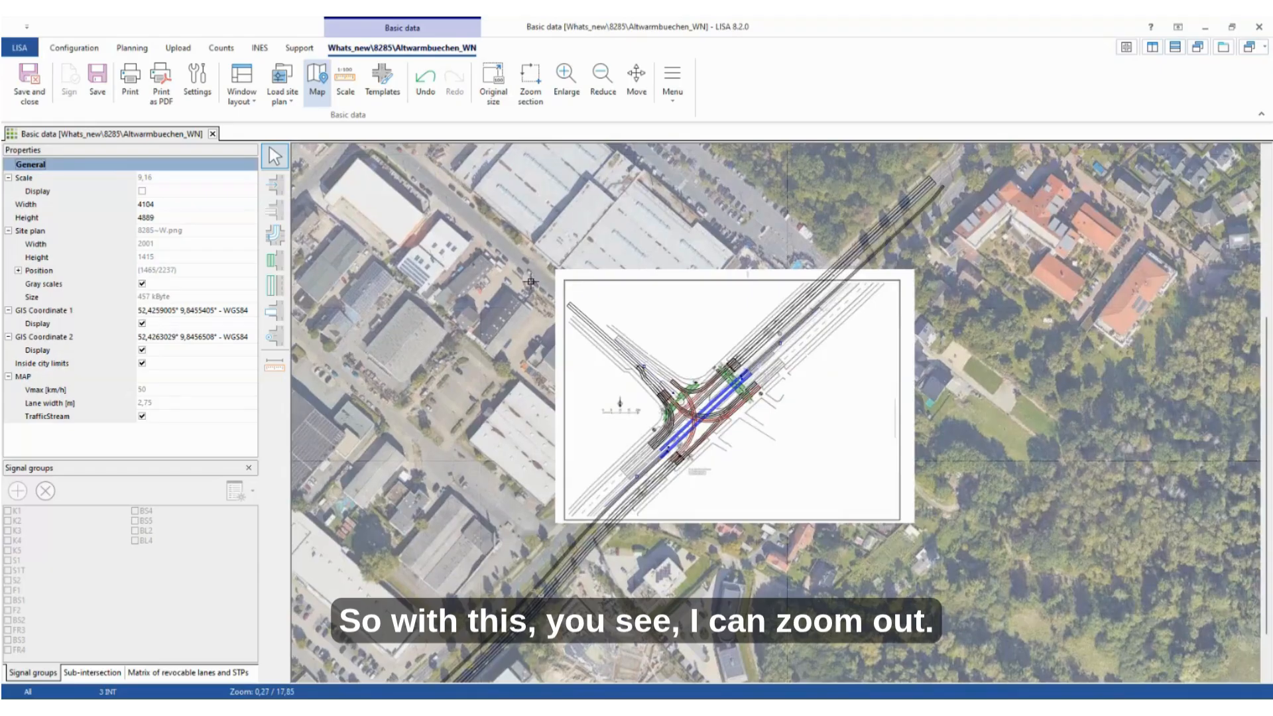
{"action": "left_click", "coordinate": [569, 307]}
{"action": "left_click_drag", "start_coordinate": [569, 308], "coordinate": [392, 156]}
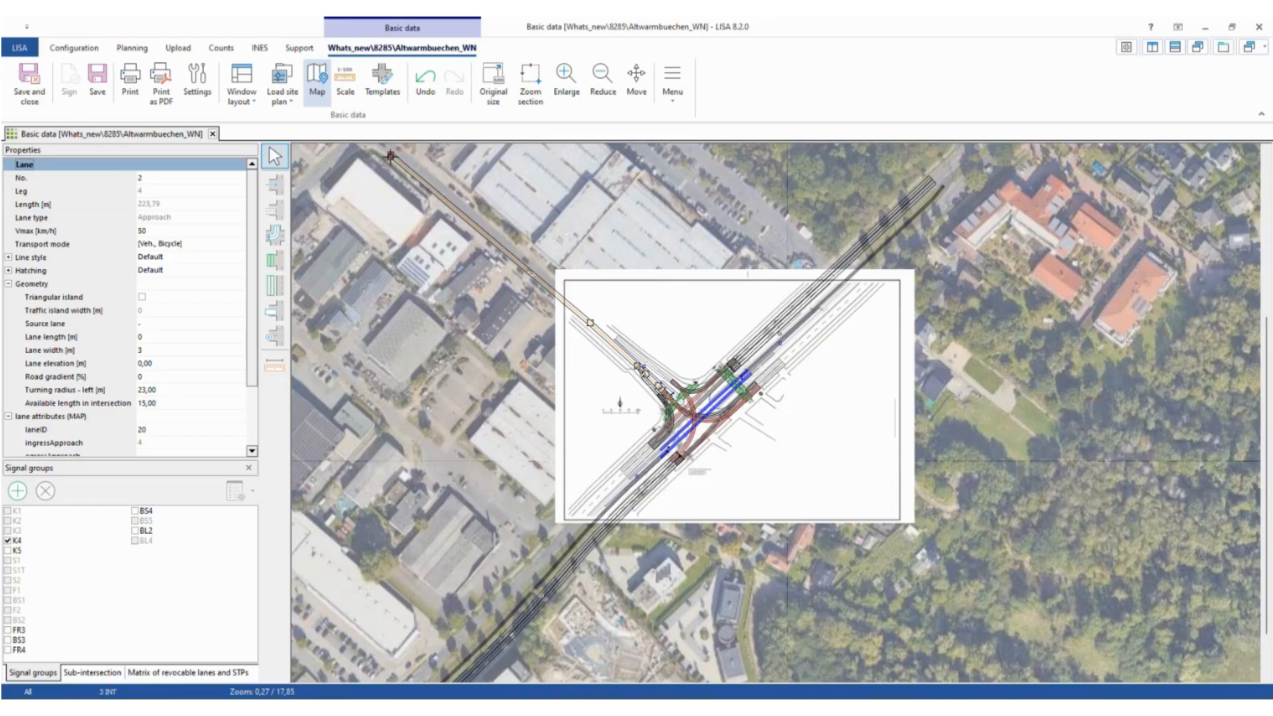
{"action": "left_click_drag", "start_coordinate": [389, 155], "coordinate": [392, 156]}
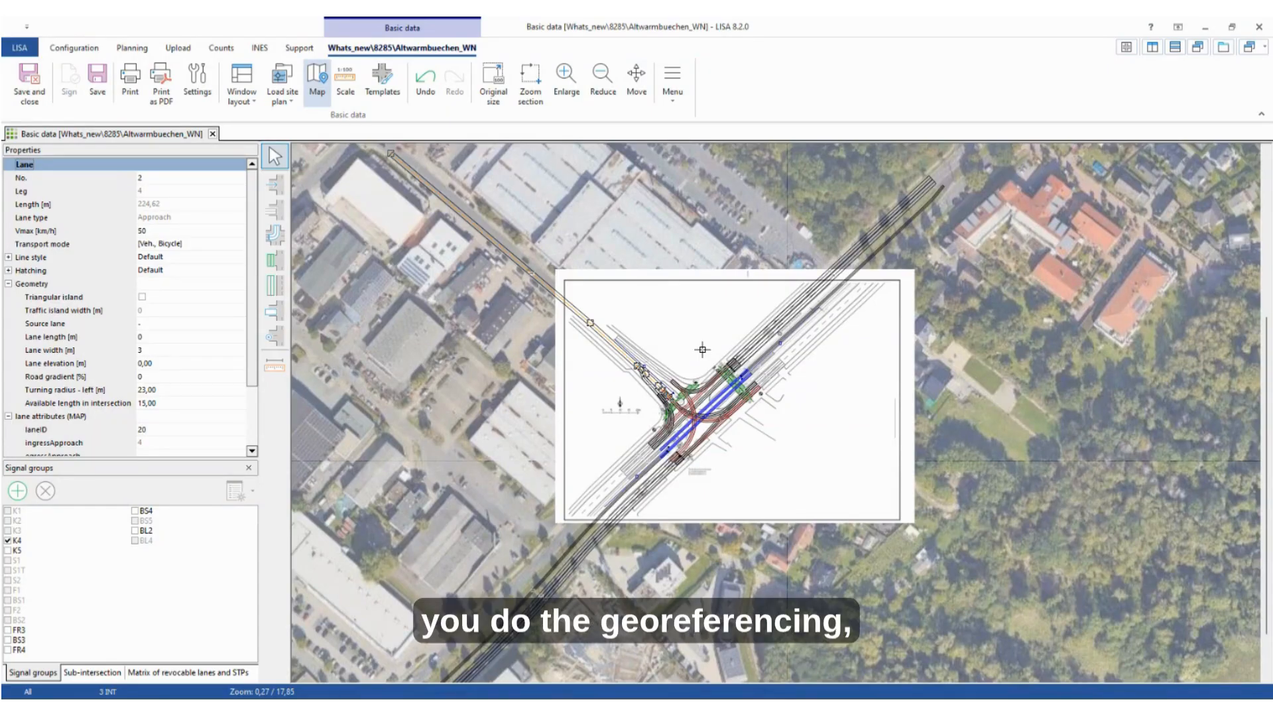
Step: Increase the site plan's transparency to about half so the map shows through, and save and close the basic data
{"action": "left_click", "coordinate": [678, 100]}
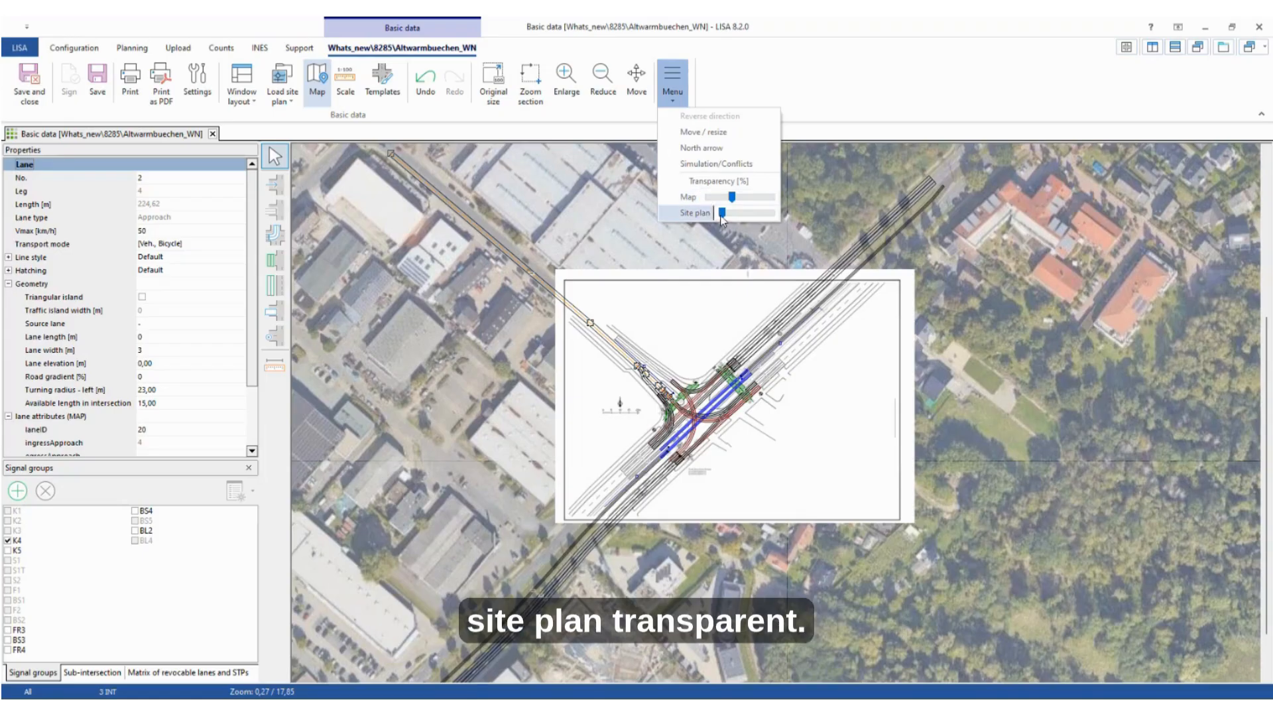
{"action": "left_click_drag", "start_coordinate": [723, 218], "coordinate": [745, 212]}
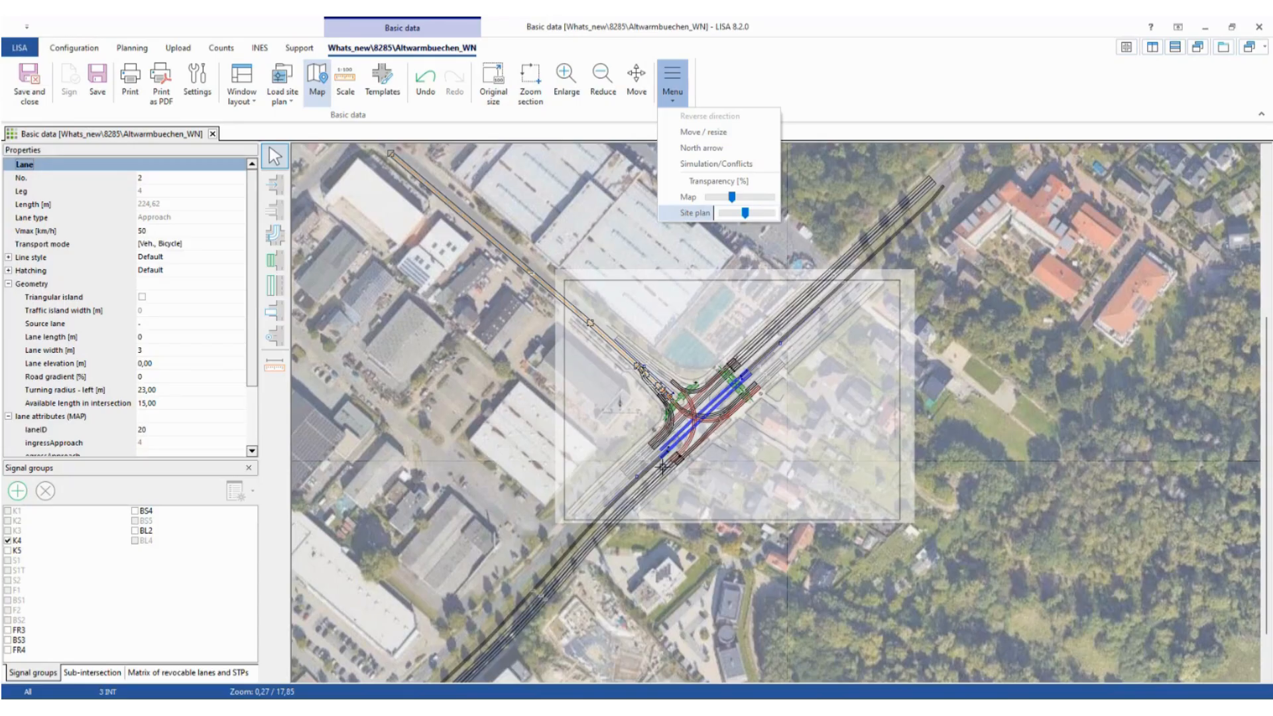
{"action": "left_click", "coordinate": [625, 224]}
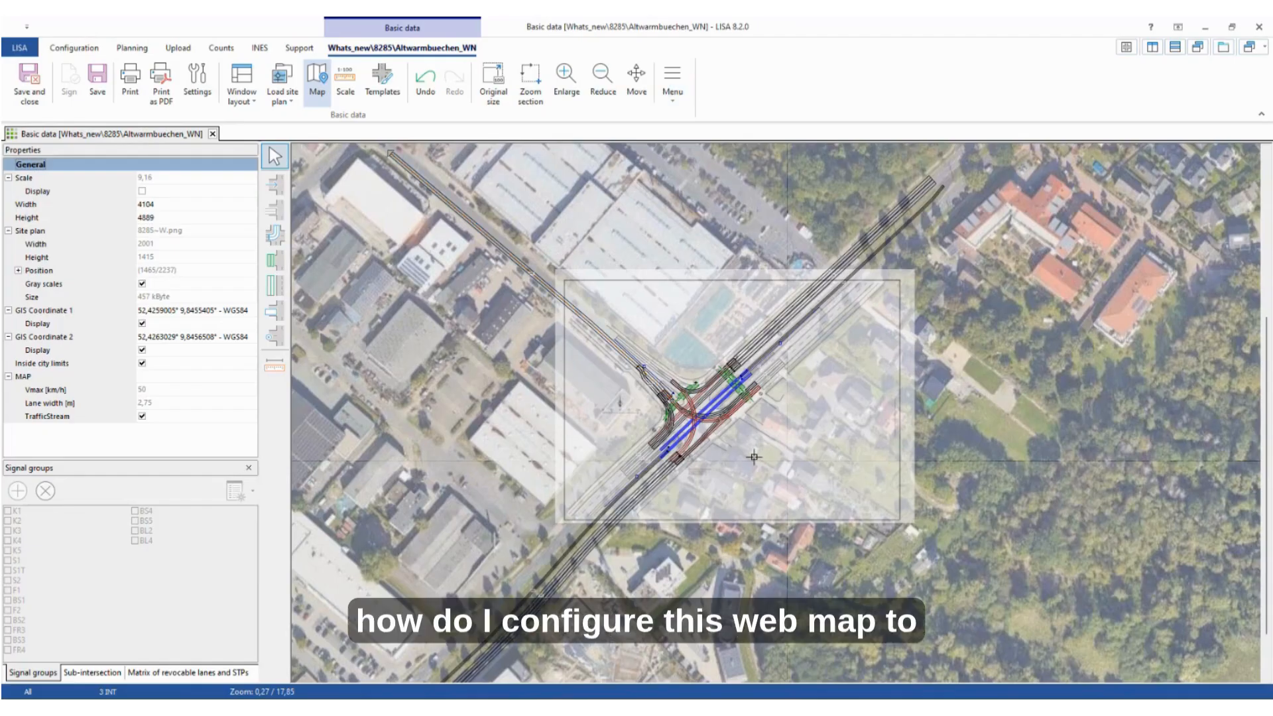
{"action": "left_click", "coordinate": [35, 92]}
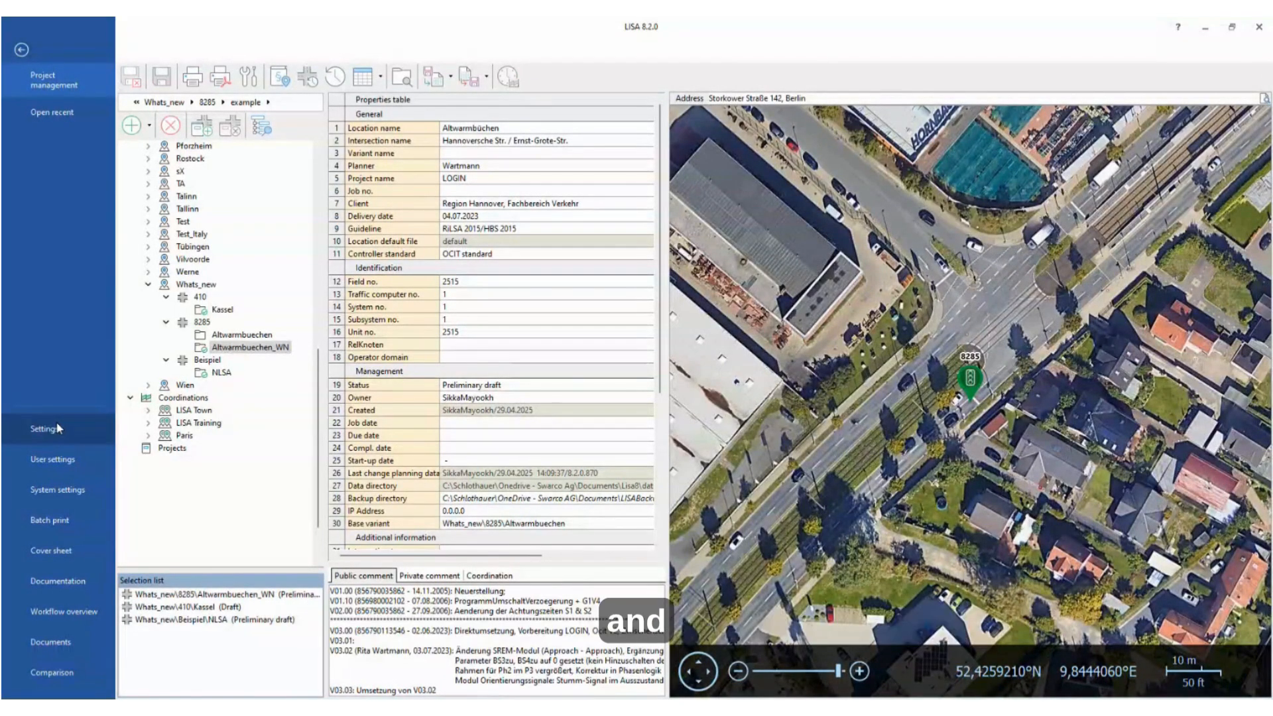
Step: Review the map server, geodetic system and proxy options in the LISA settings, and close the settings
{"action": "left_click", "coordinate": [59, 429]}
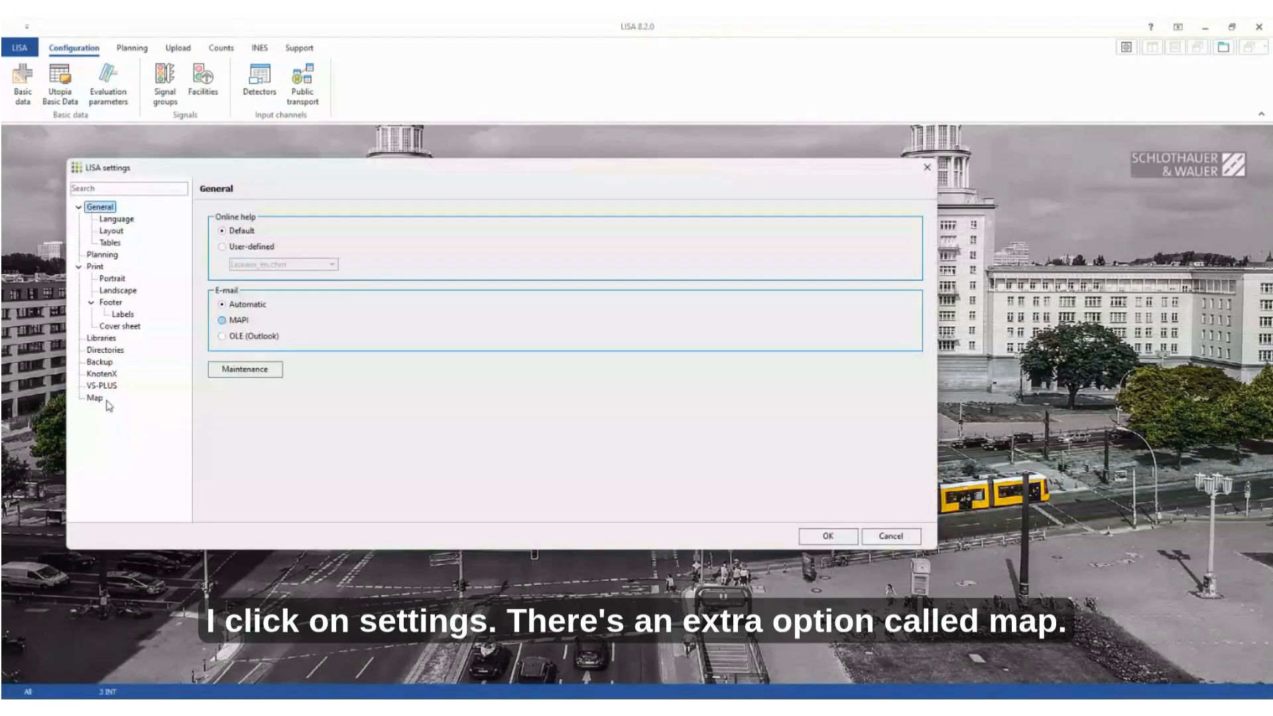
{"action": "left_click", "coordinate": [96, 399]}
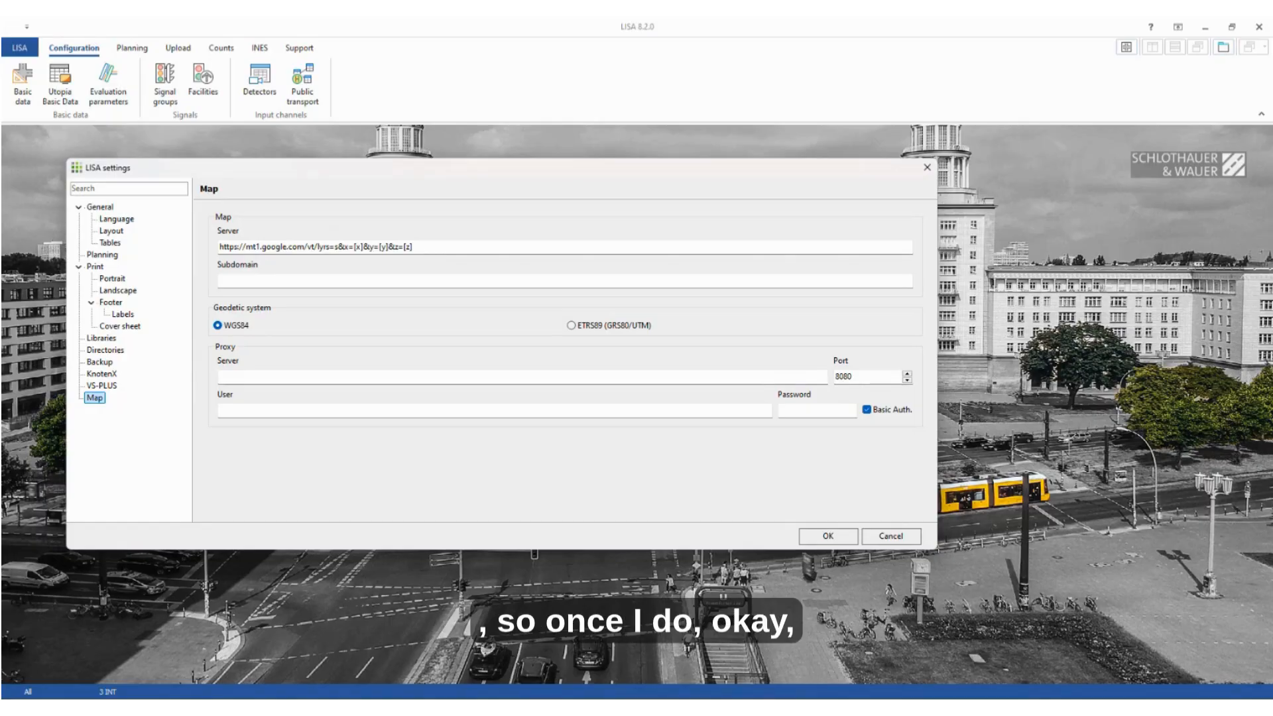
{"action": "left_click", "coordinate": [927, 168]}
Step: Reopen the basic data of Altwarmbuechen_WN to view its map, and close it again
{"action": "left_click", "coordinate": [23, 83]}
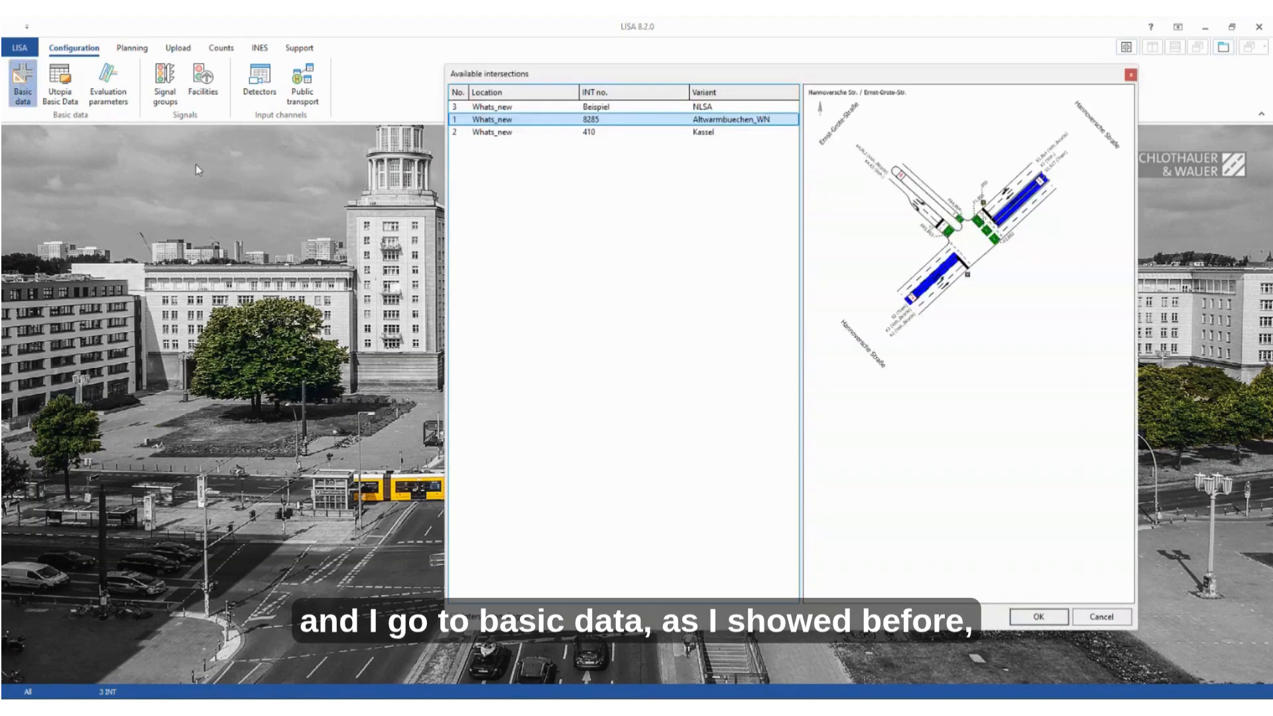
{"action": "double_click", "coordinate": [604, 126]}
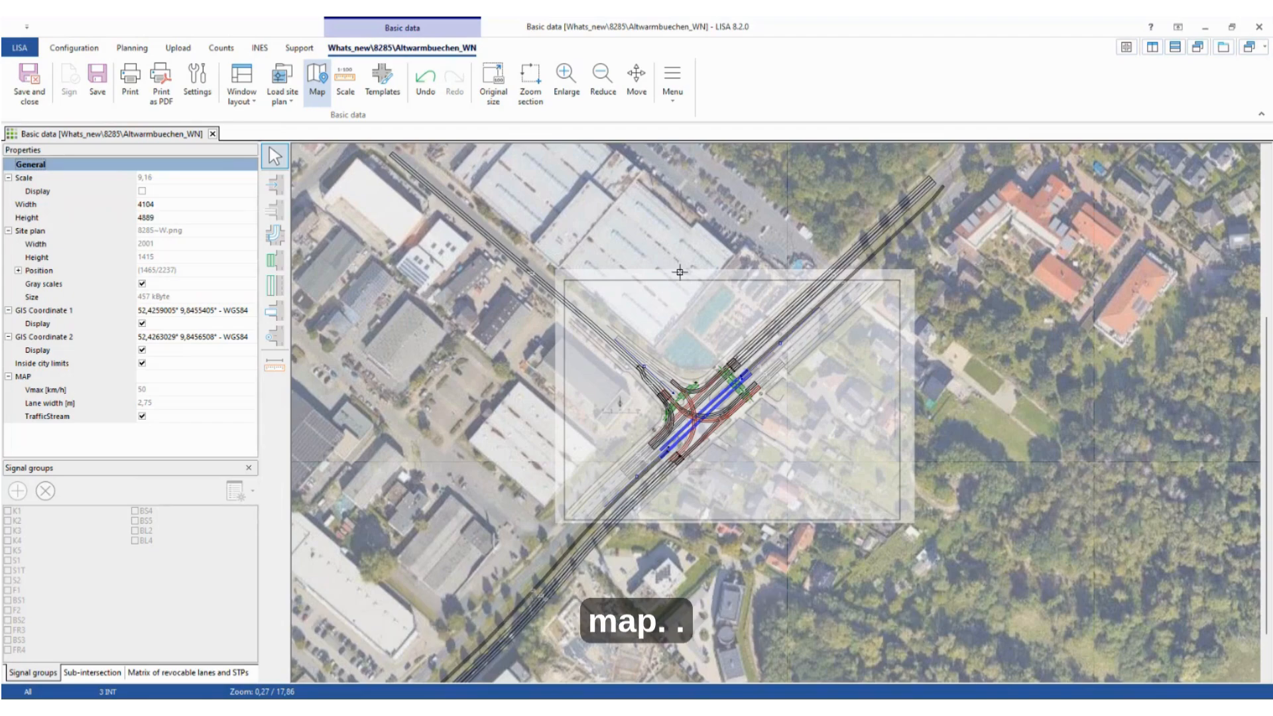
{"action": "left_click", "coordinate": [29, 93]}
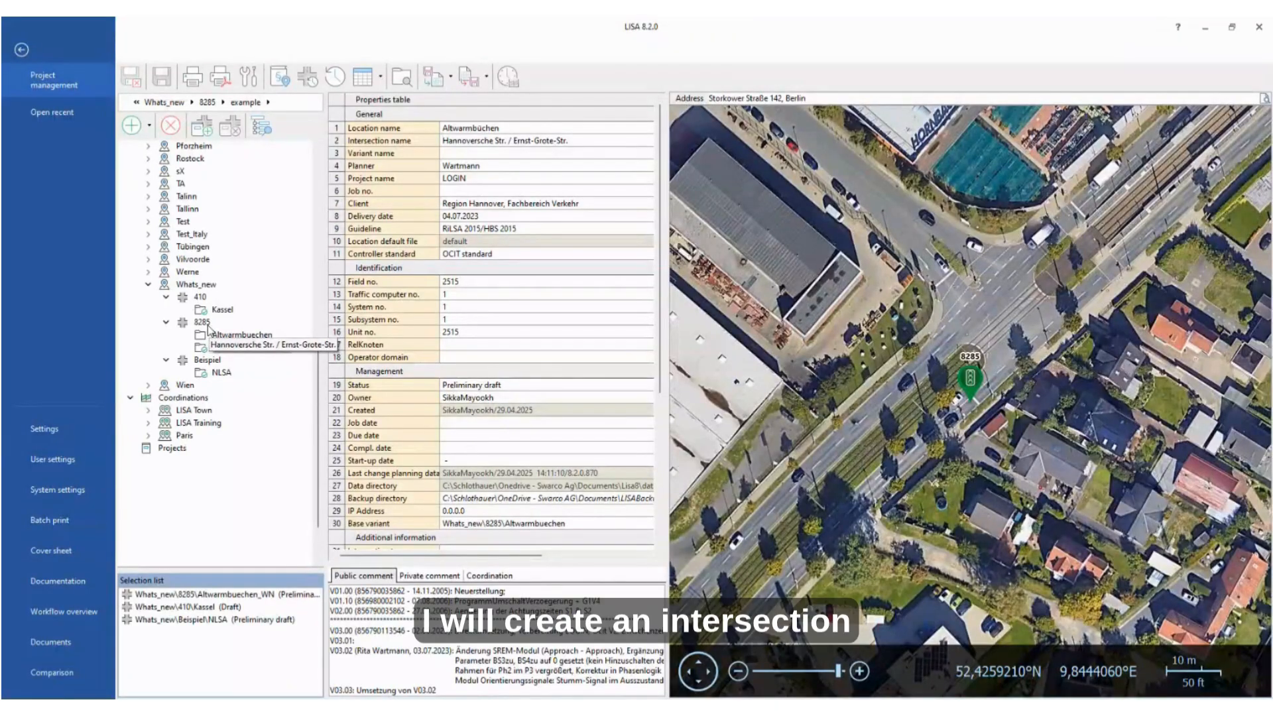
Step: Create a new intersection variant with the abbreviation "example" under Whats_new, intersection 8285
{"action": "left_click", "coordinate": [203, 323]}
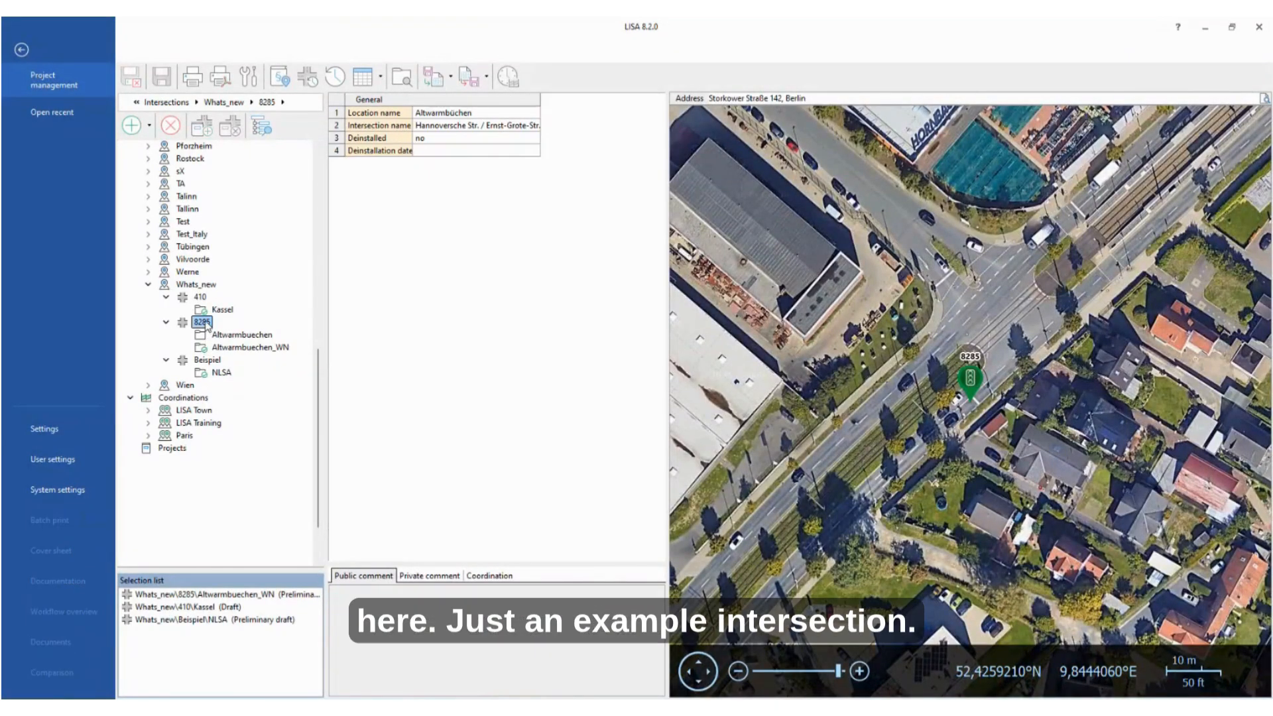
{"action": "left_click", "coordinate": [152, 128]}
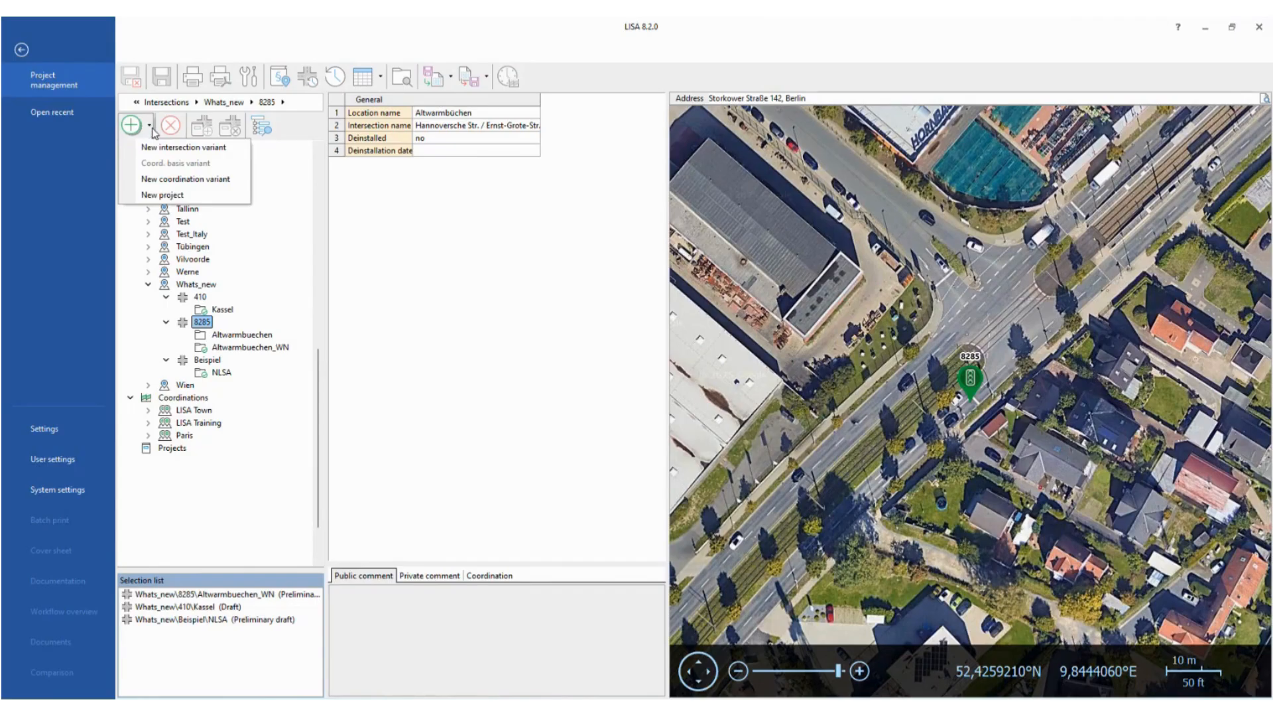
{"action": "left_click", "coordinate": [159, 149]}
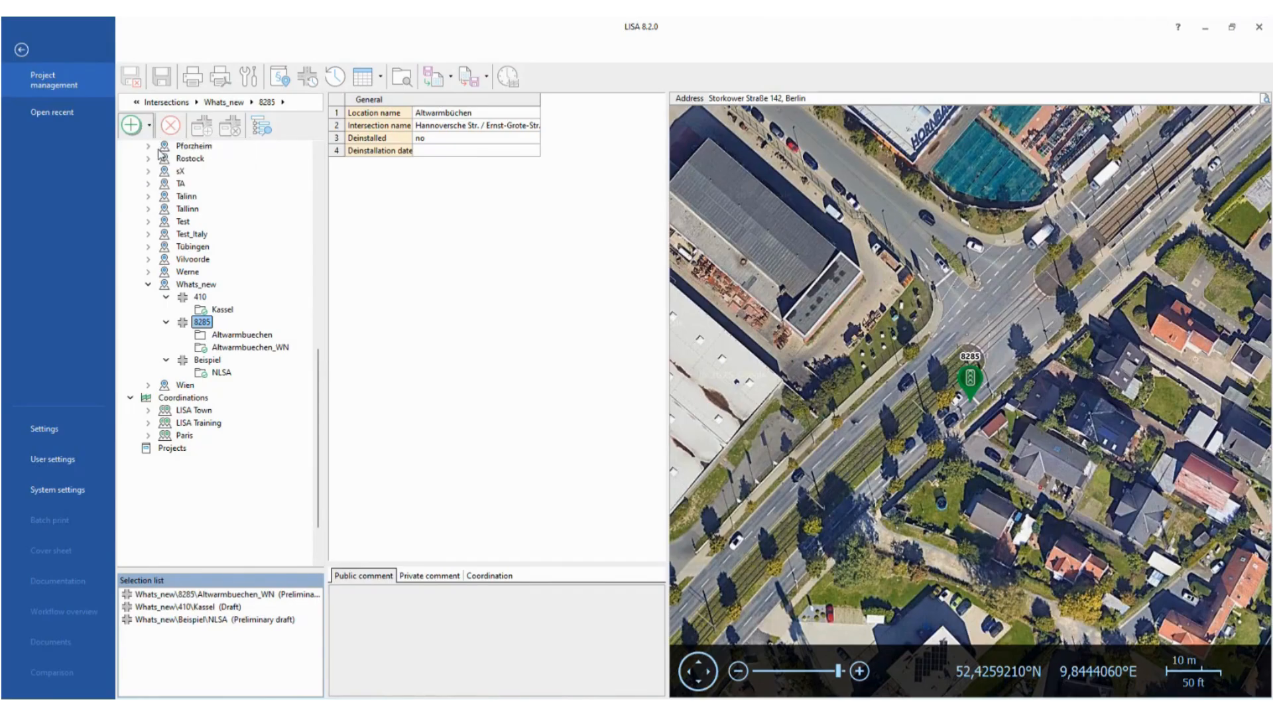
{"action": "type", "text": "example"}
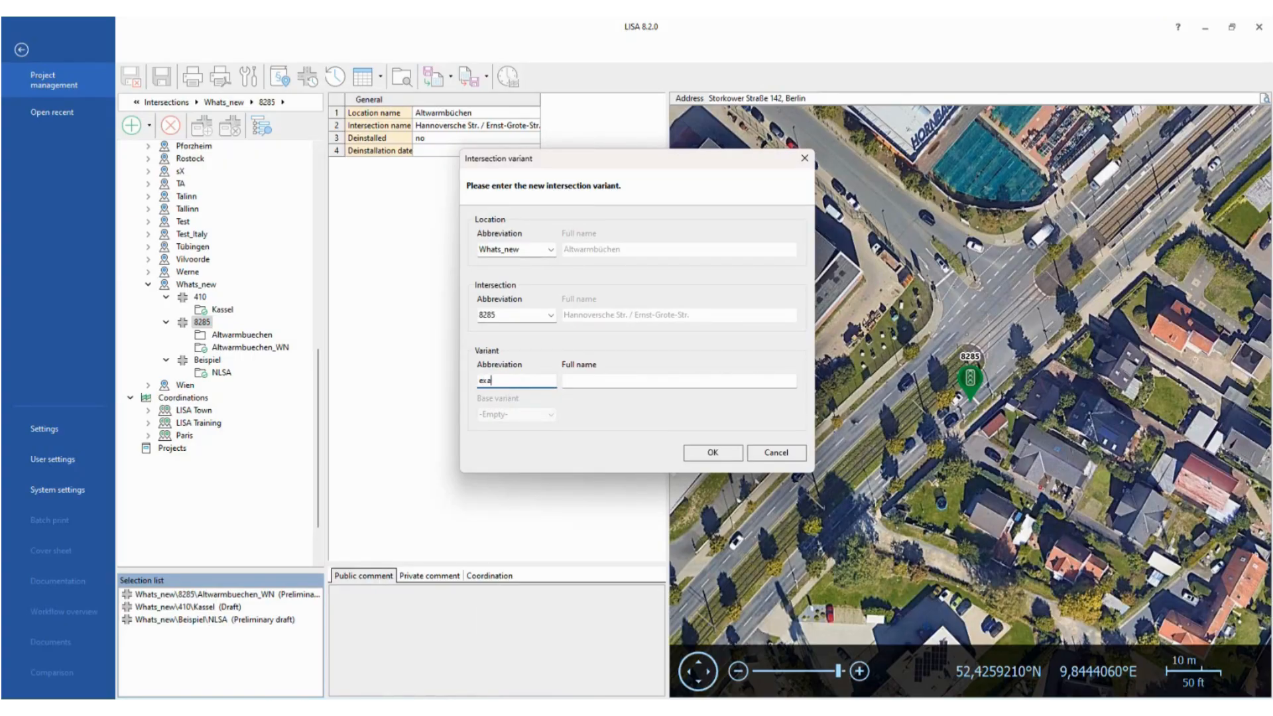
{"action": "left_click", "coordinate": [714, 453]}
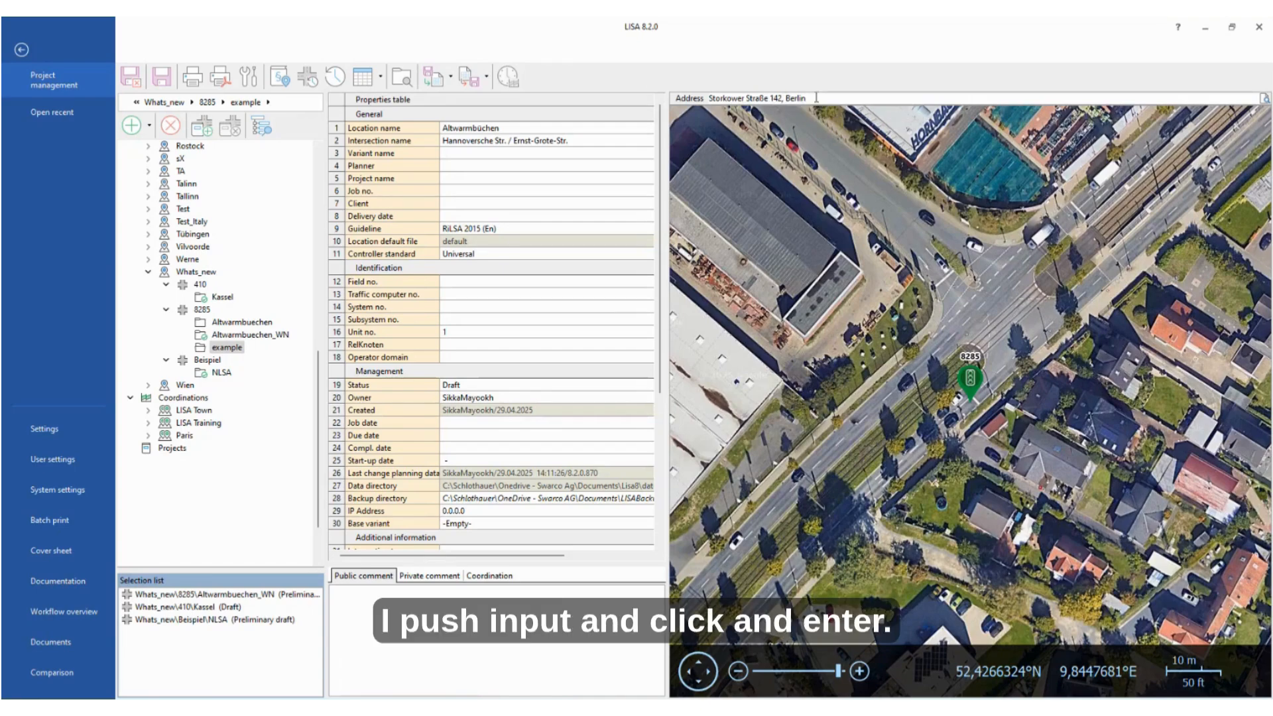
Step: Locate the entered address on the map and define the example variant's GIS coordinate at the nearby intersection, about 52,5329° 13,4539°
{"action": "key", "text": "Return"}
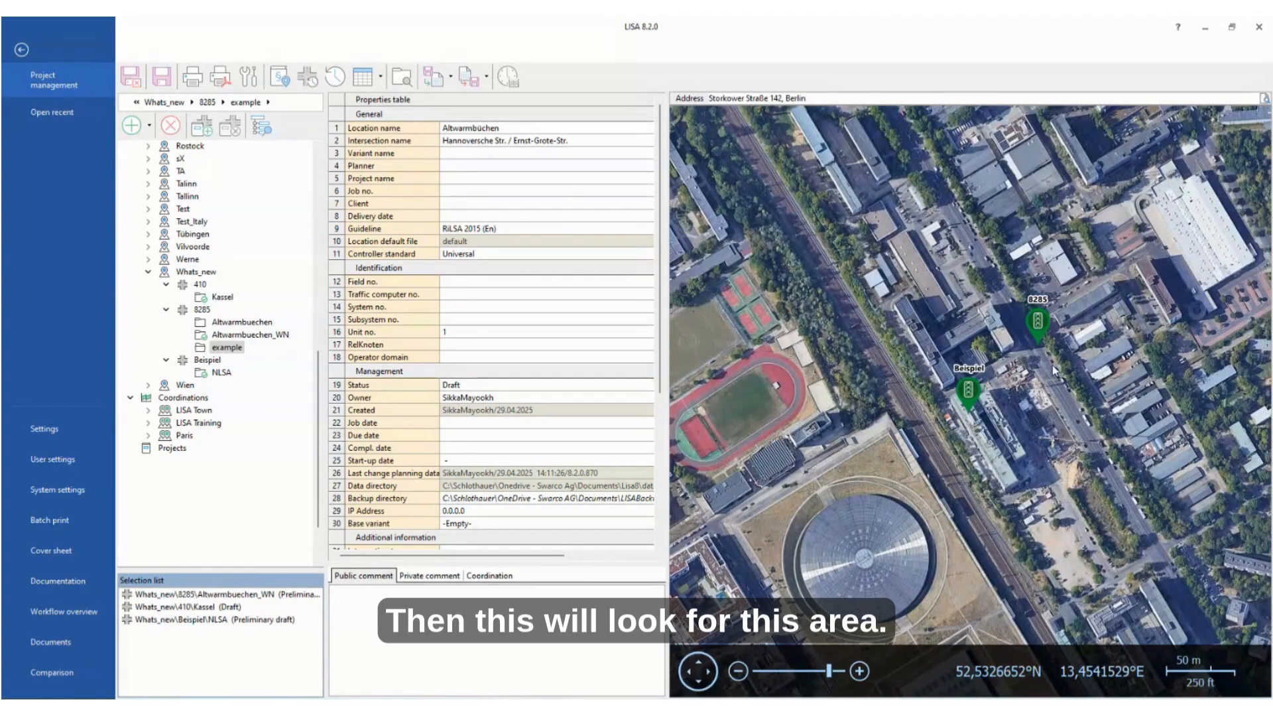
{"action": "scroll", "coordinate": [1045, 374], "scroll_direction": "up", "scroll_amount": 1}
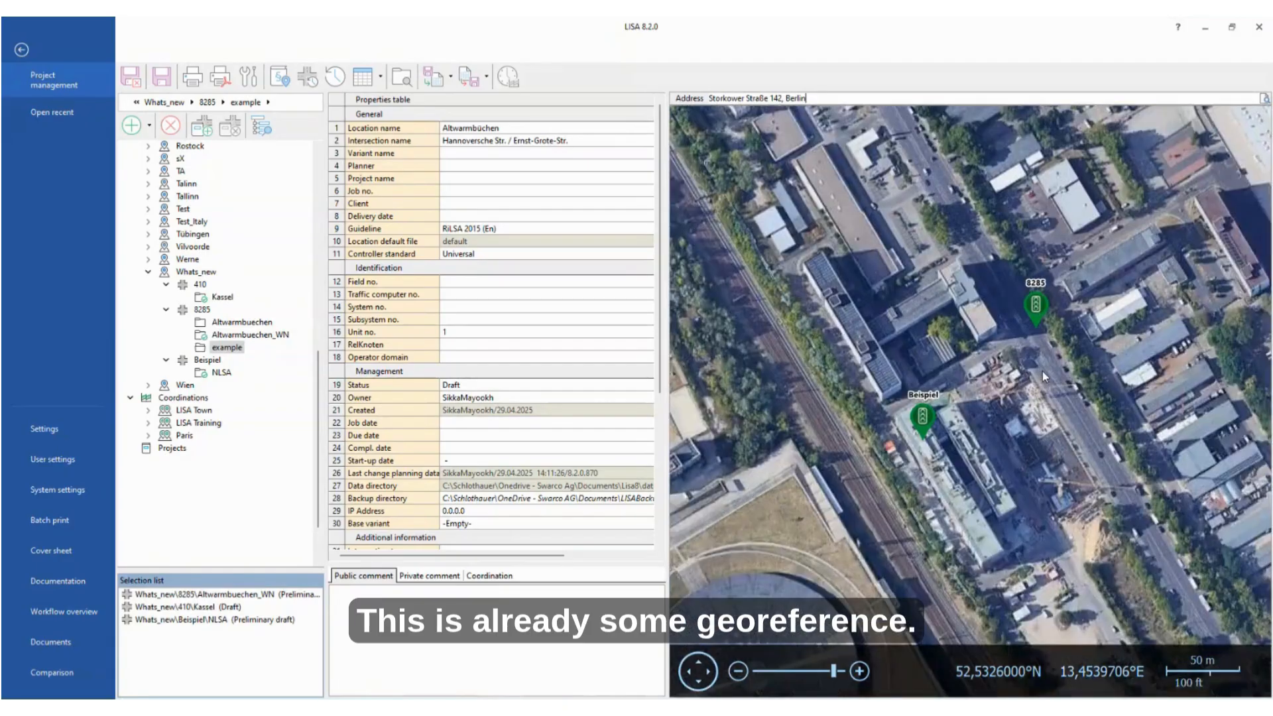
{"action": "scroll", "coordinate": [1044, 375], "scroll_direction": "up", "scroll_amount": 1}
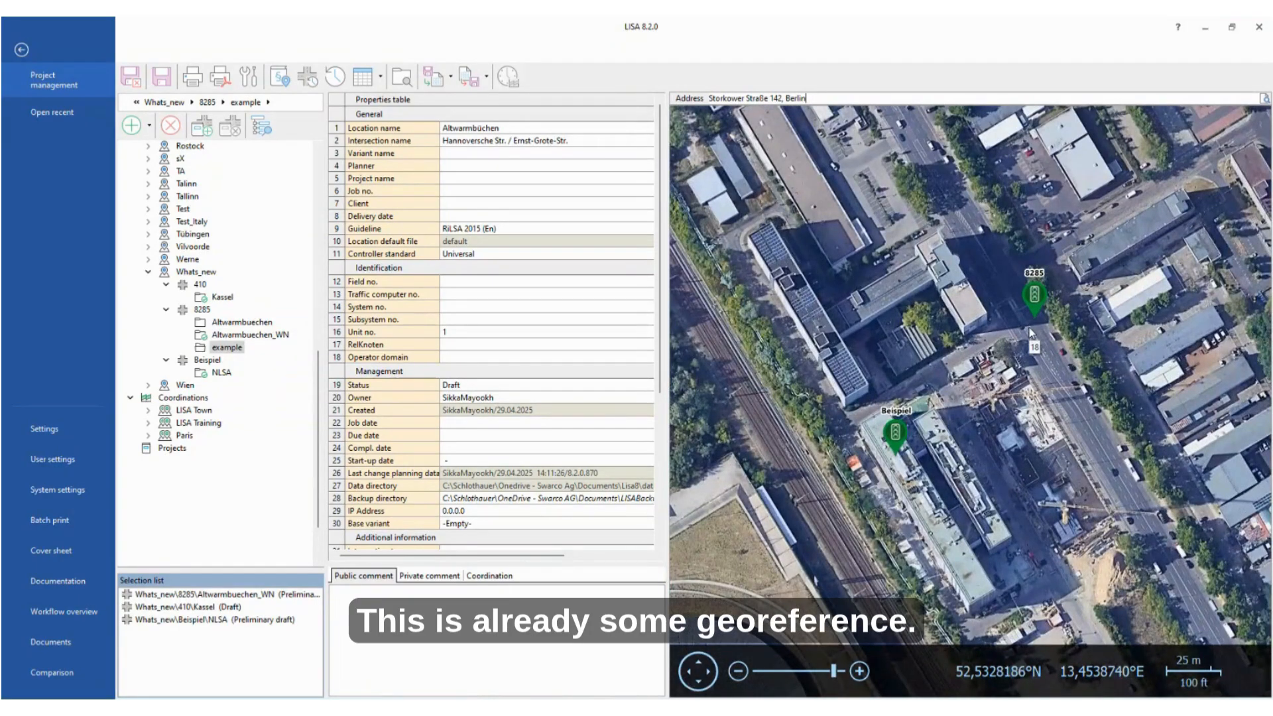
{"action": "scroll", "coordinate": [1031, 332], "scroll_direction": "up", "scroll_amount": 1}
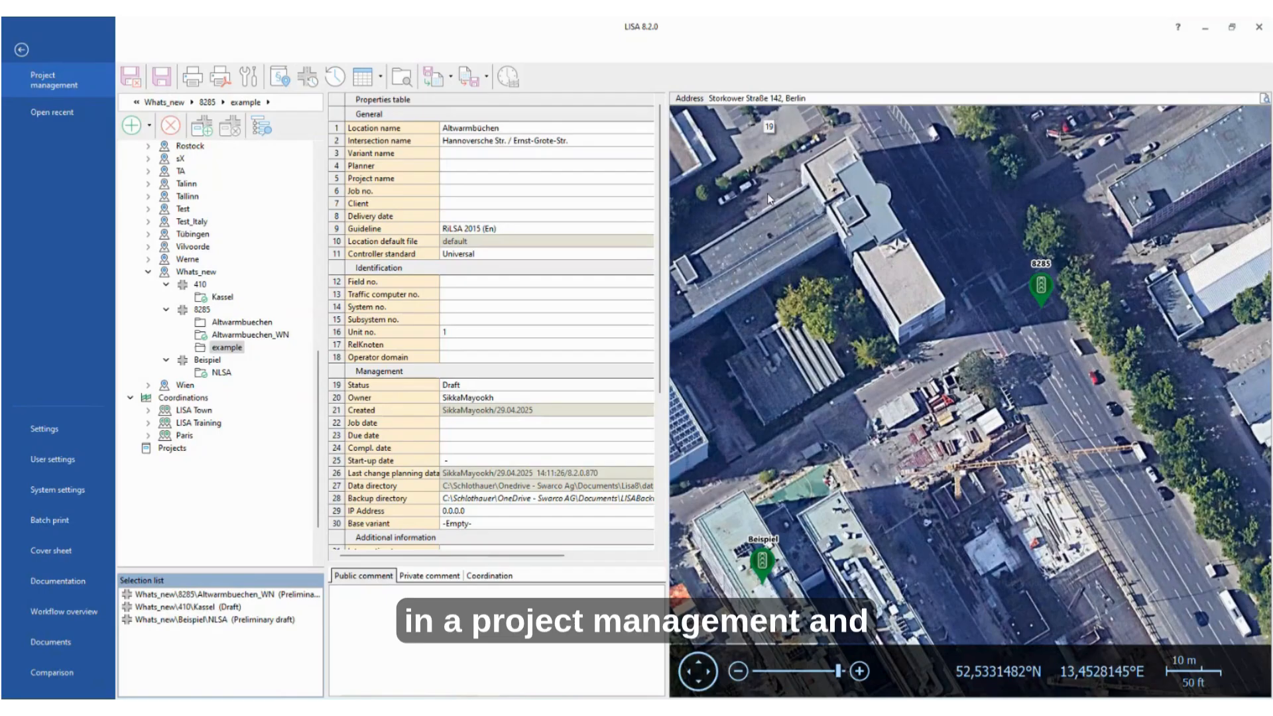
{"action": "right_click", "coordinate": [1030, 317]}
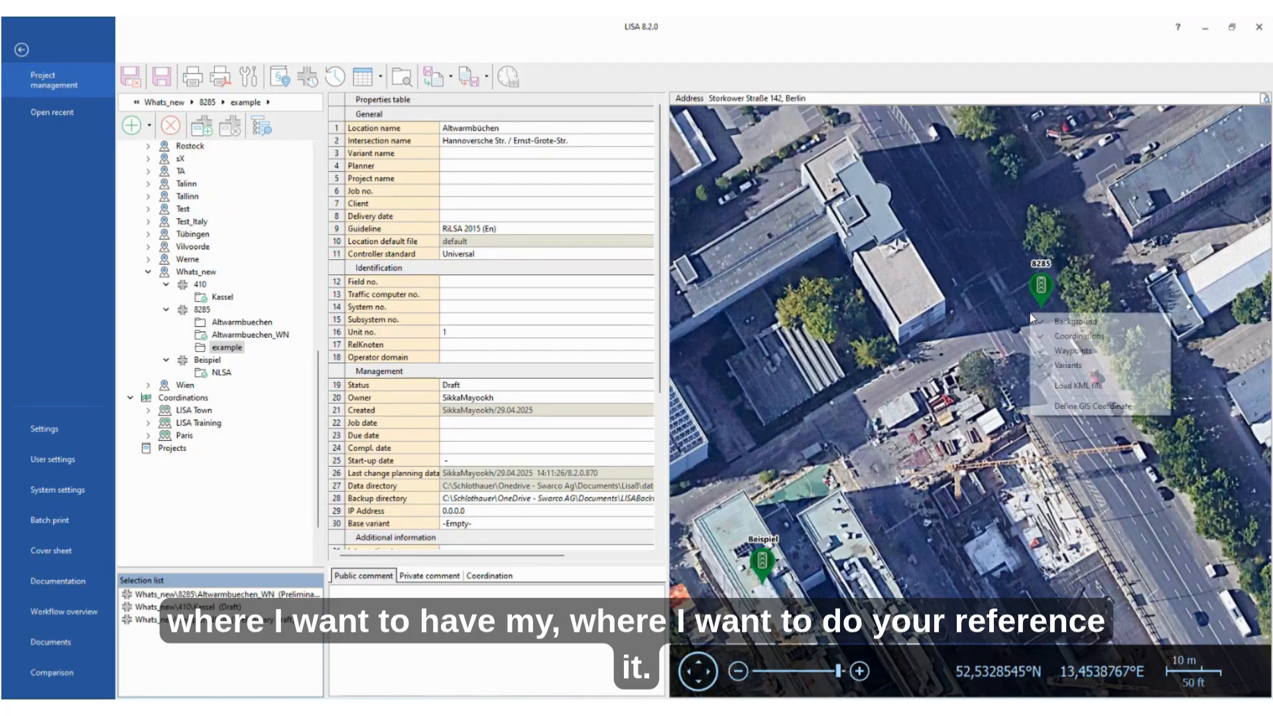
{"action": "left_click", "coordinate": [1071, 407]}
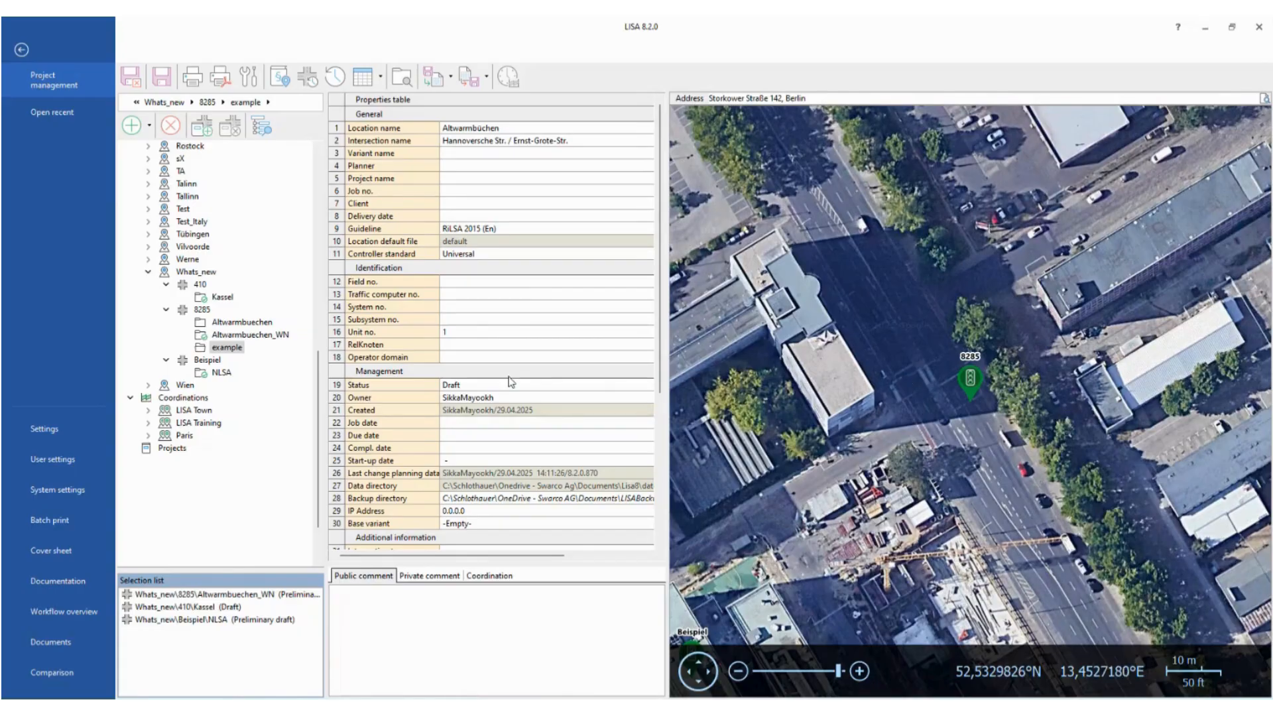
Step: Check the GIS coordinate in the example variant's properties table, and save and close project management
{"action": "scroll", "coordinate": [539, 373], "scroll_direction": "down", "scroll_amount": 1}
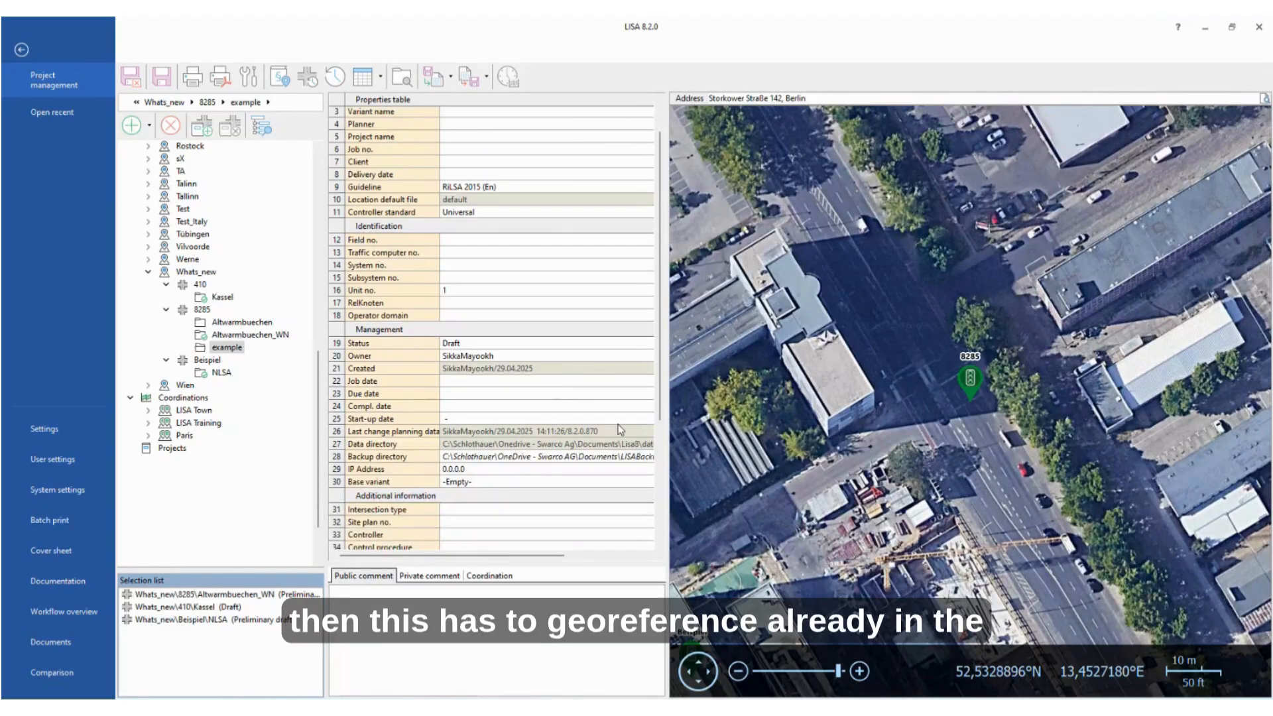
{"action": "scroll", "coordinate": [604, 465], "scroll_direction": "down", "scroll_amount": 4}
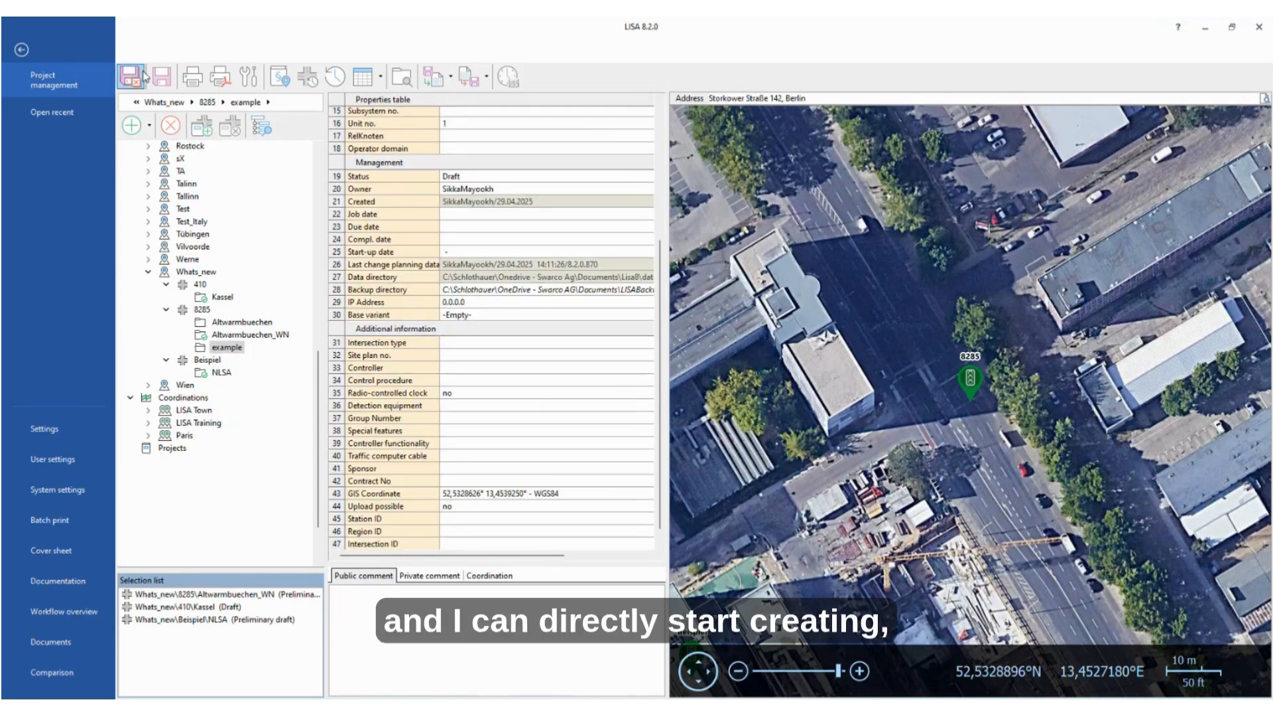
{"action": "left_click", "coordinate": [141, 76]}
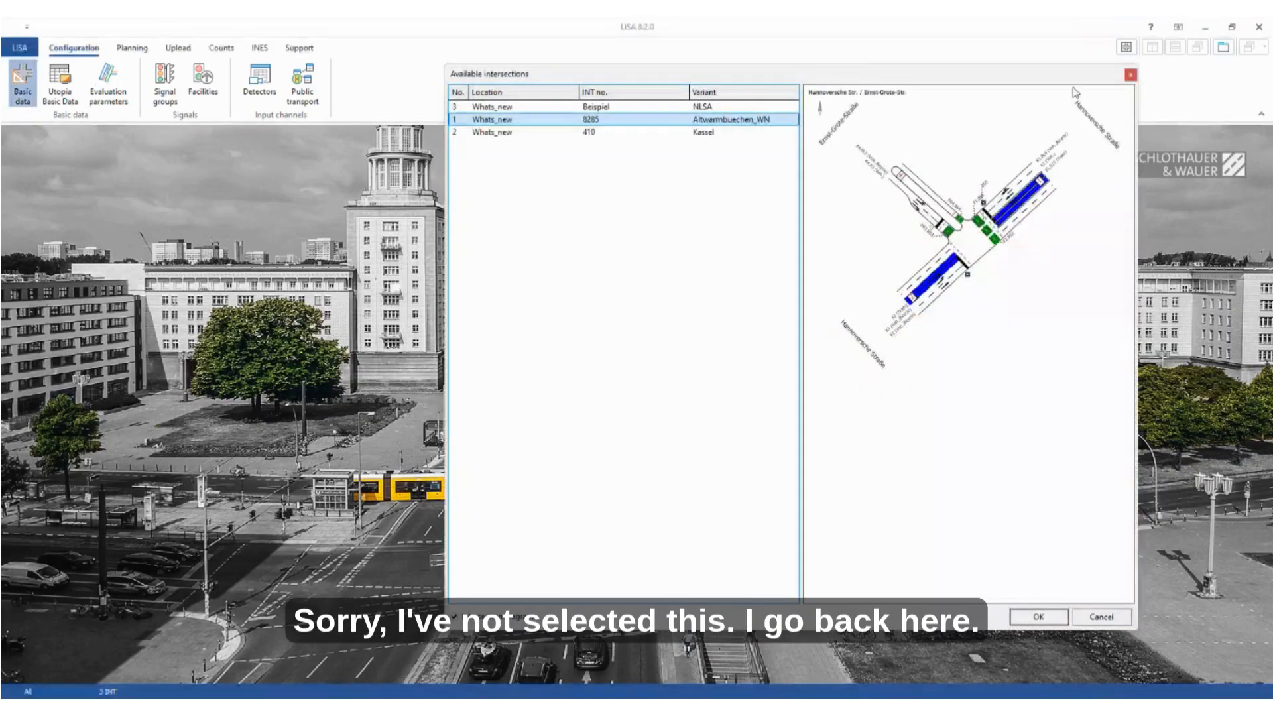
Step: Add the example variant of intersection 8285 to the selection list and open its basic data
{"action": "left_click", "coordinate": [1130, 74]}
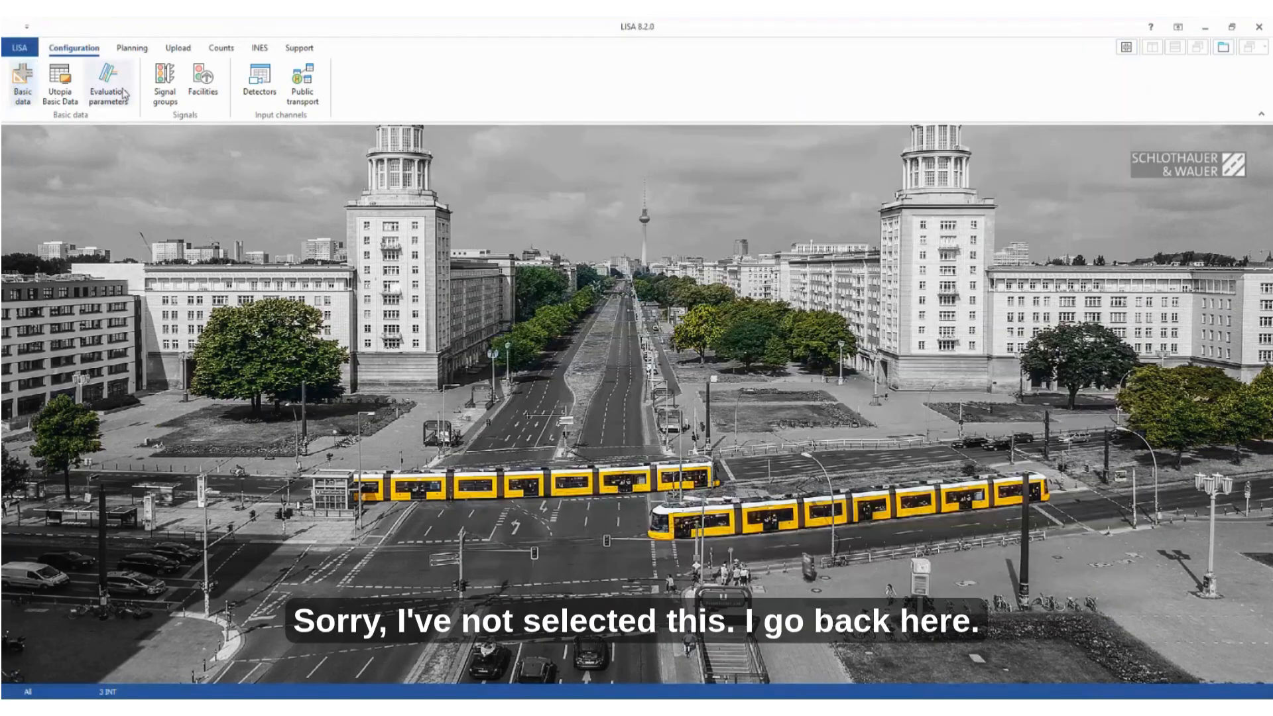
{"action": "left_click", "coordinate": [27, 47]}
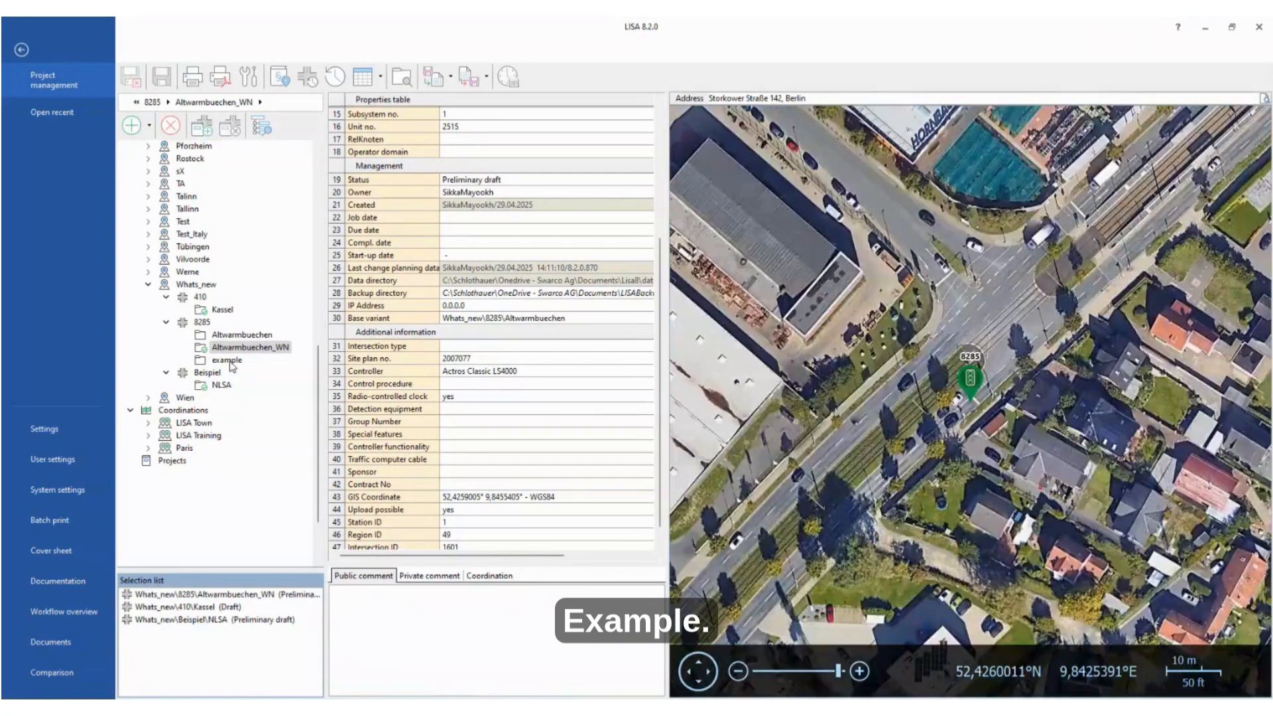
{"action": "left_click", "coordinate": [226, 360]}
{"action": "left_click", "coordinate": [131, 76]}
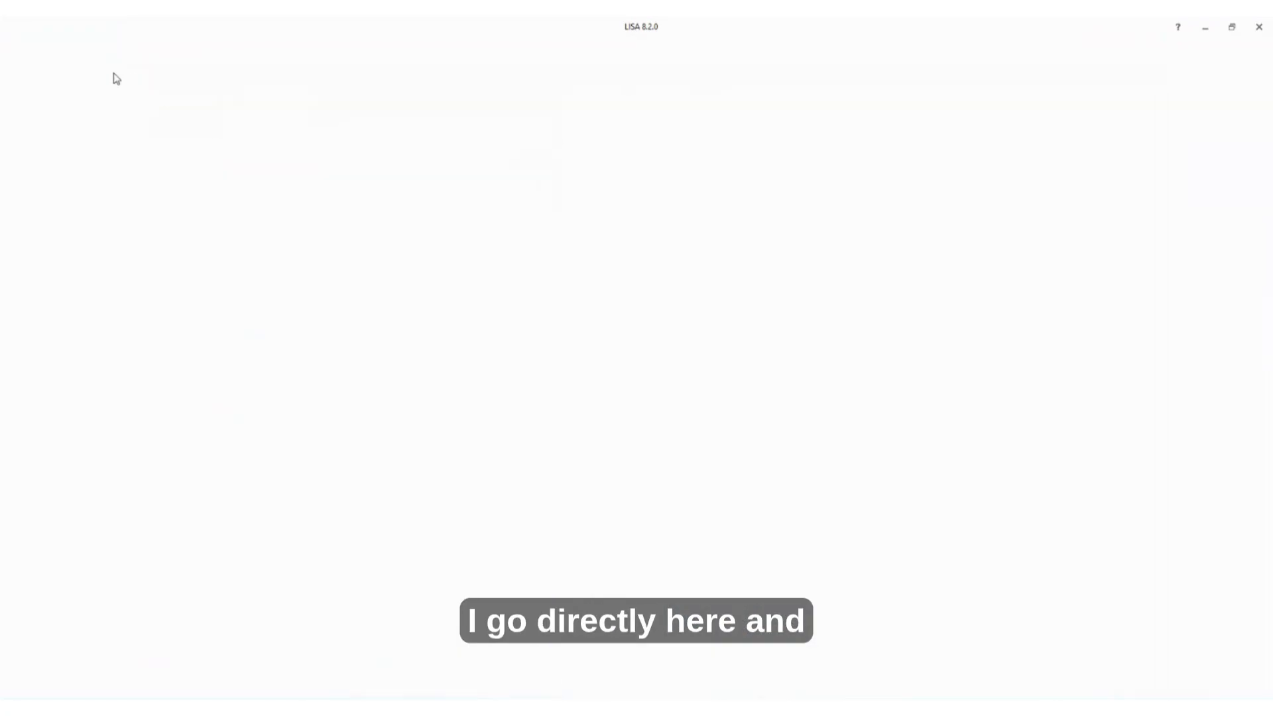
{"action": "left_click", "coordinate": [23, 83]}
{"action": "left_click", "coordinate": [709, 132]}
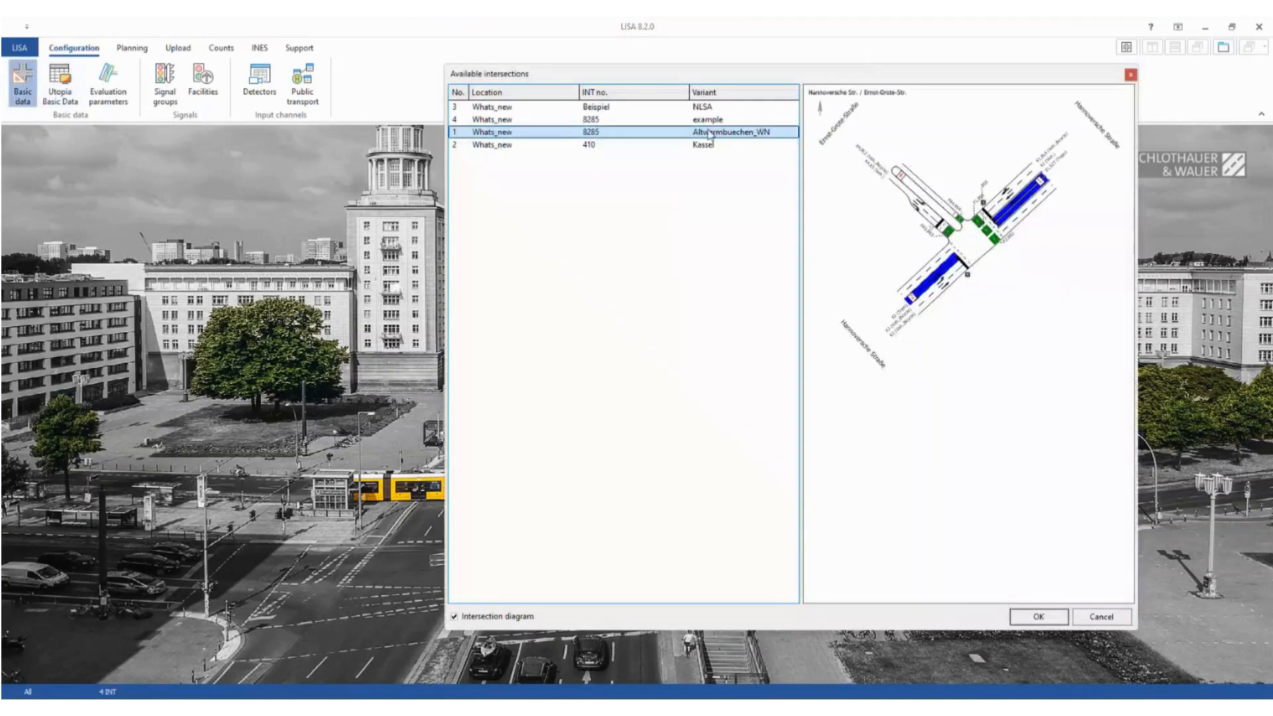
{"action": "double_click", "coordinate": [711, 120]}
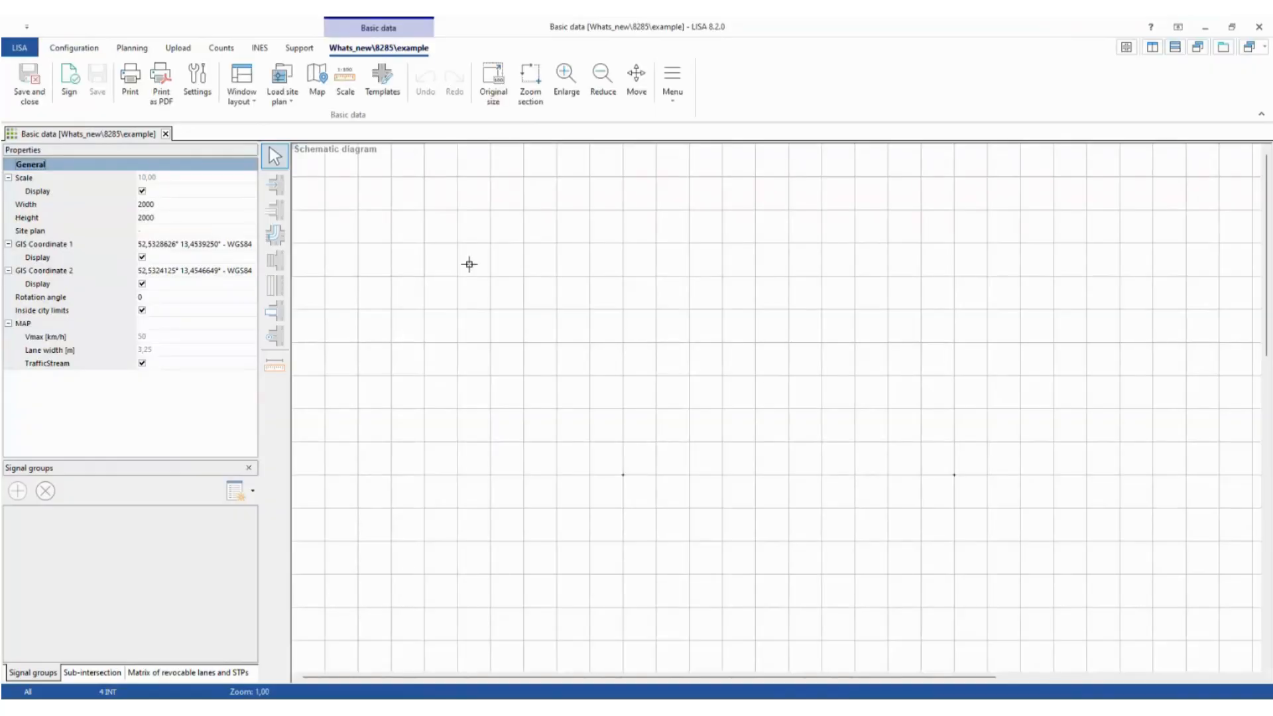
Step: Display the web map as the background of the example variant's schematic diagram
{"action": "left_click", "coordinate": [317, 79]}
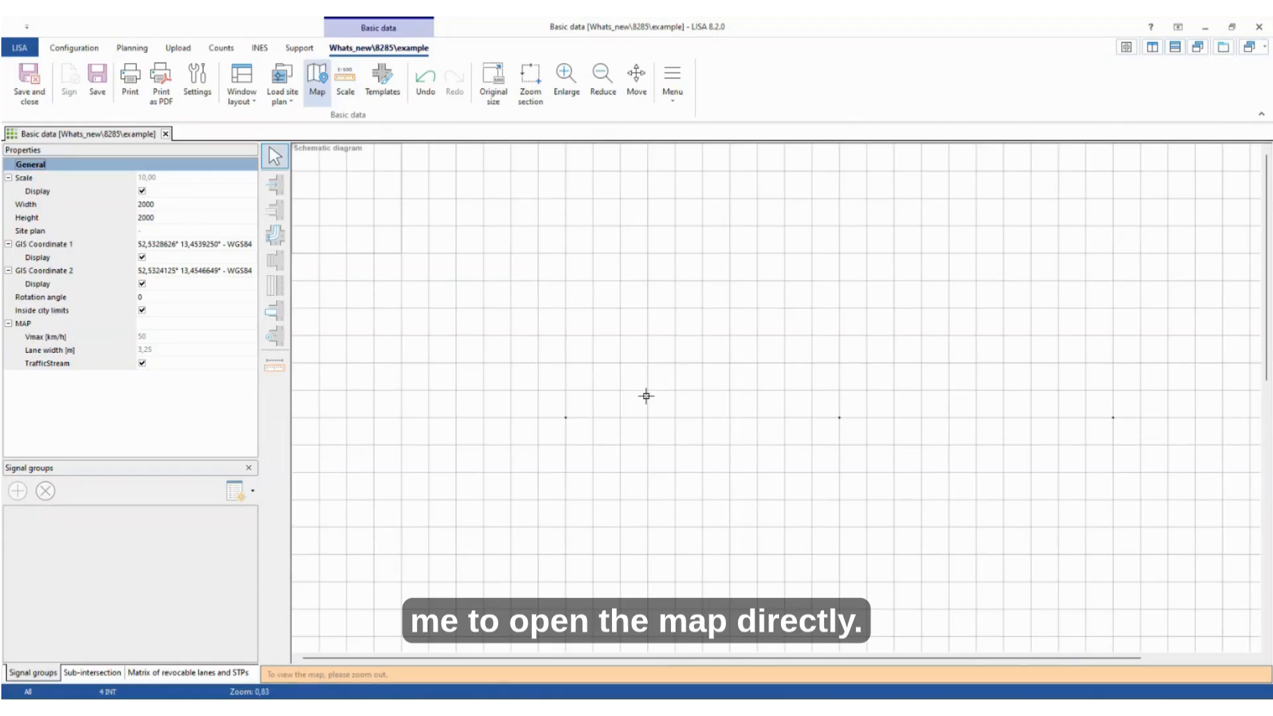
{"action": "scroll", "coordinate": [647, 396], "scroll_direction": "down", "scroll_amount": 1}
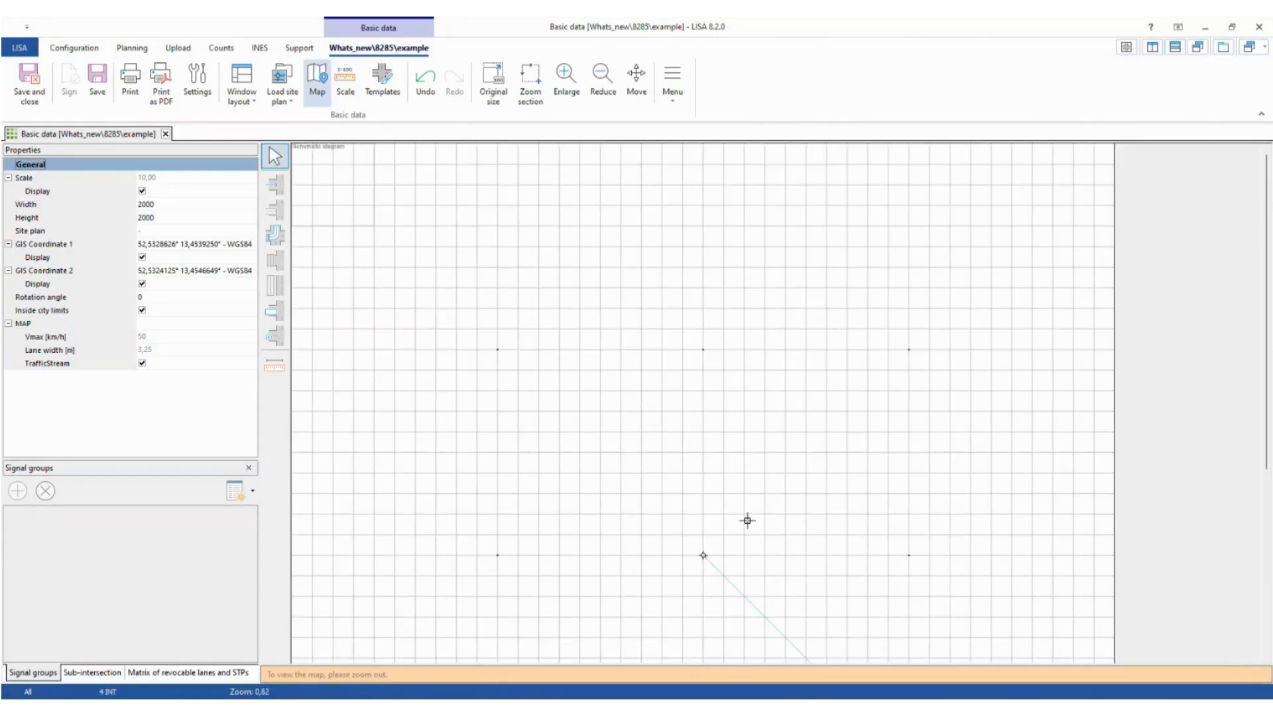
{"action": "scroll", "coordinate": [748, 521], "scroll_direction": "down", "scroll_amount": 1}
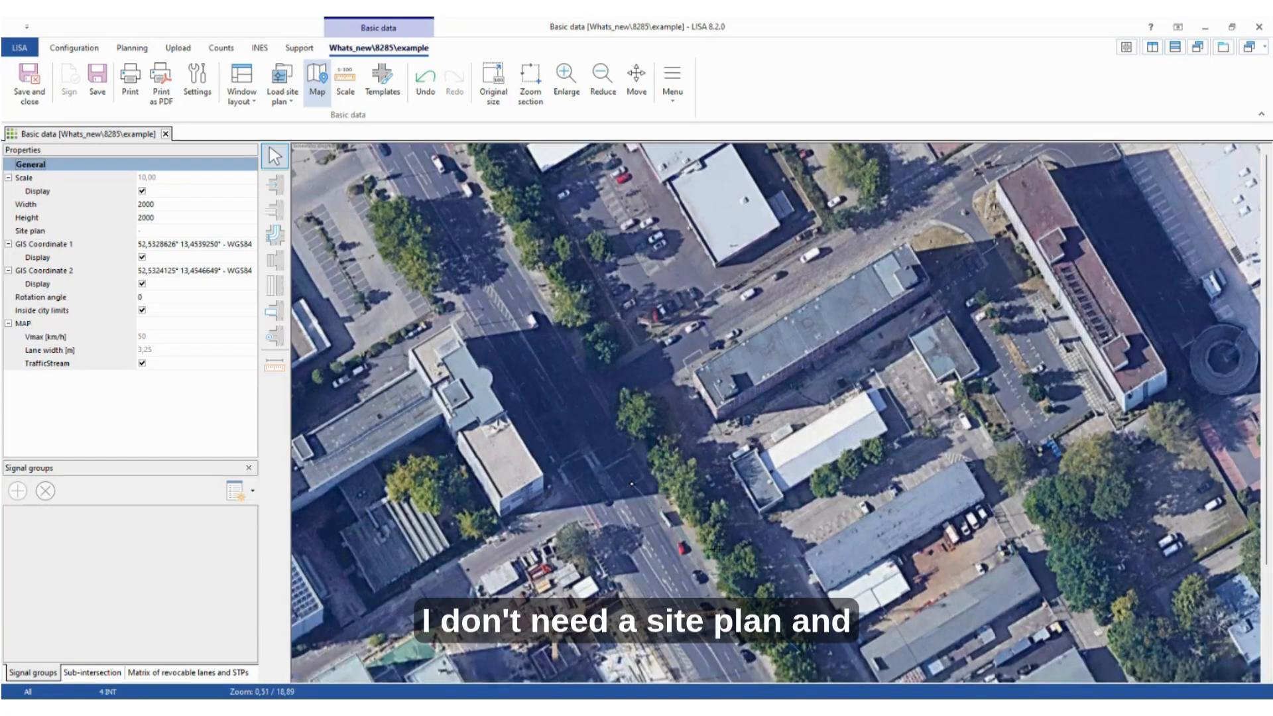
Step: Place a new axis directly on the map at the intersection, and close the example's basic data without saving
{"action": "left_click", "coordinate": [281, 191]}
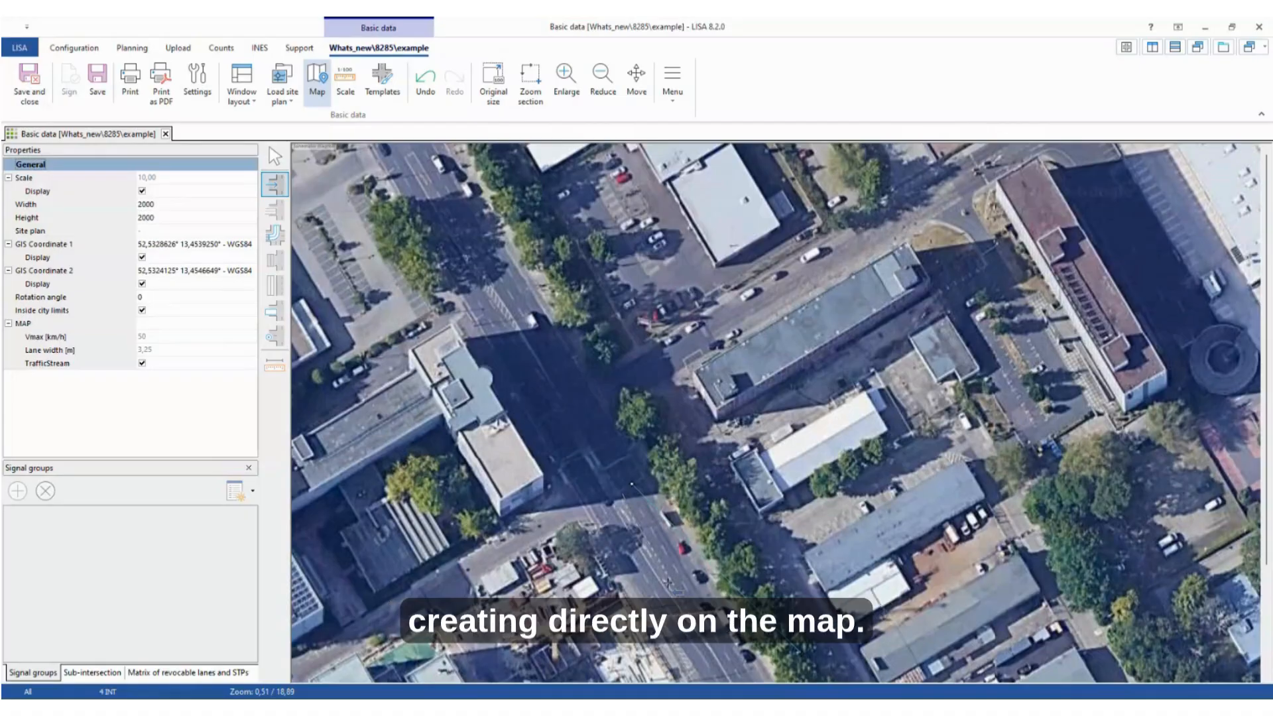
{"action": "left_click", "coordinate": [667, 583]}
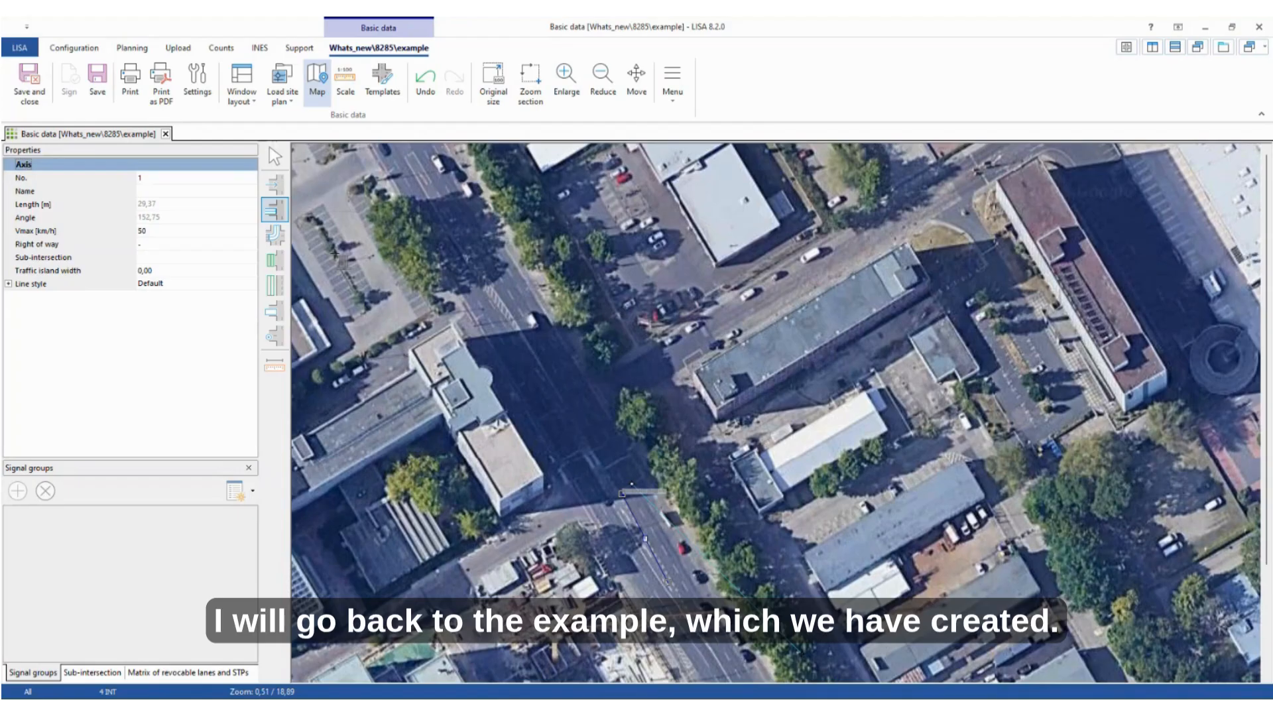
{"action": "key", "text": "Escape"}
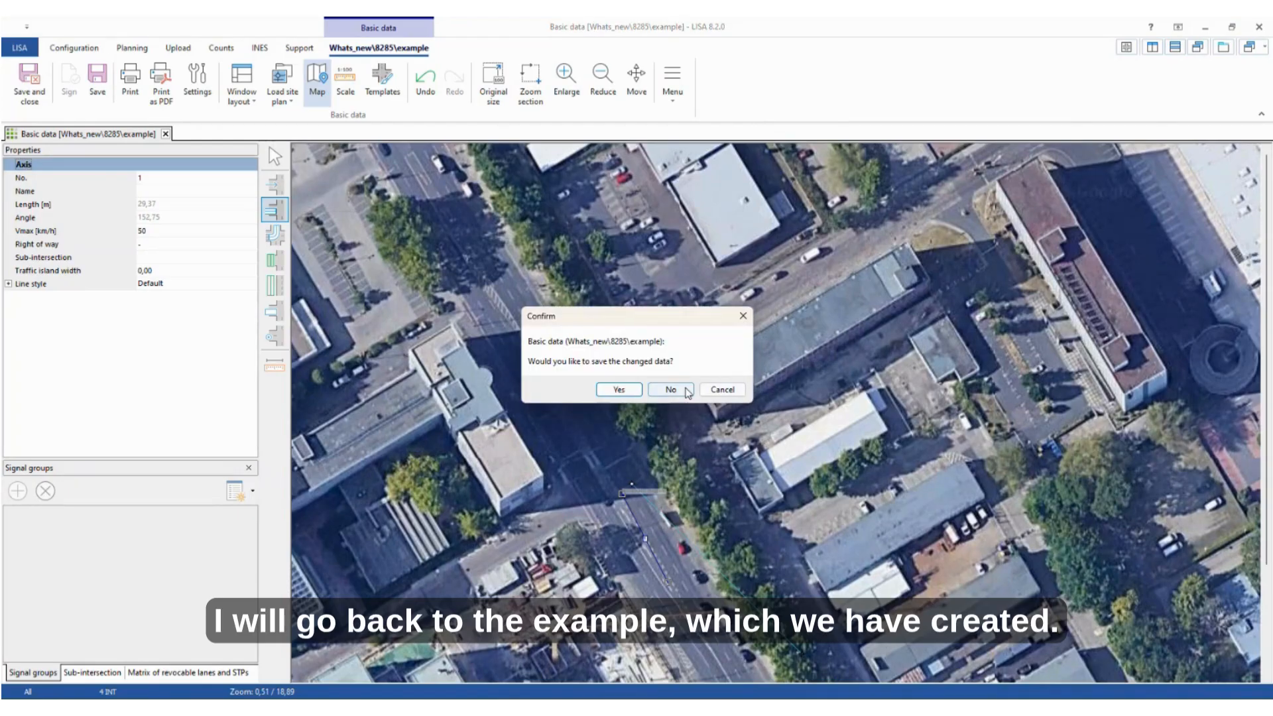
{"action": "left_click", "coordinate": [687, 392]}
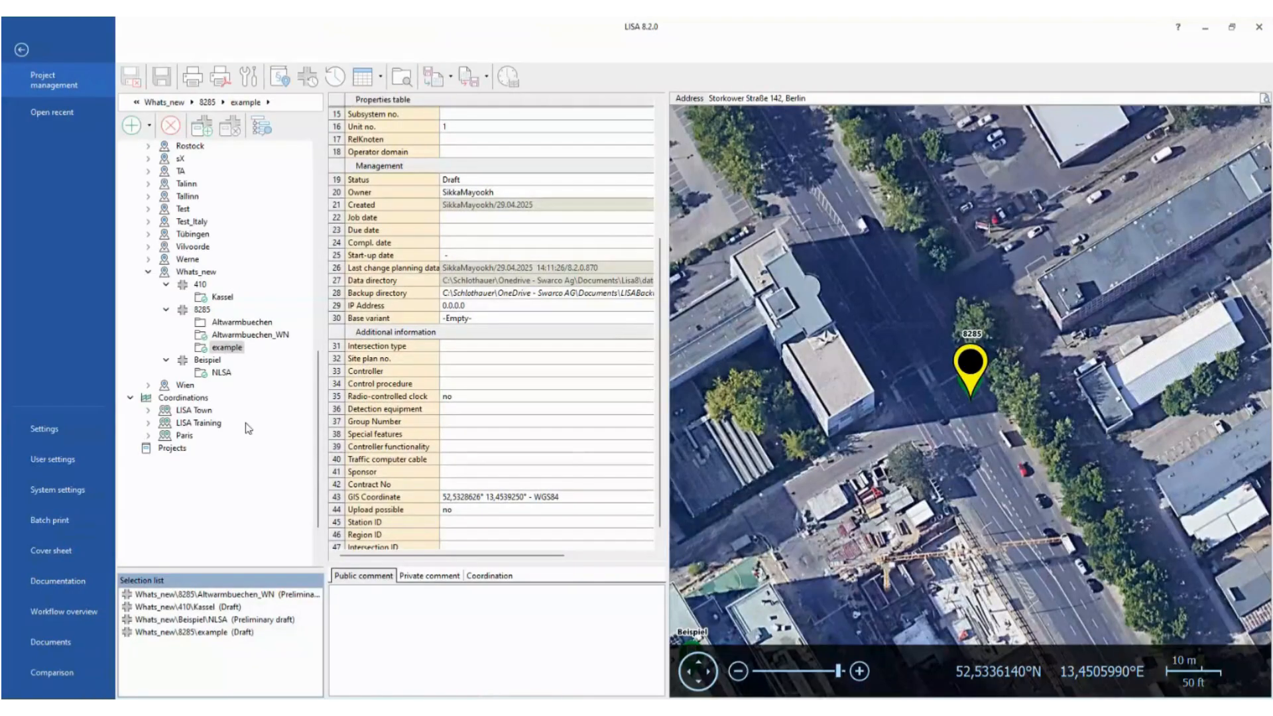
Step: Remove the example variant from the selection list and open the basic data of Altwarmbuechen_WN
{"action": "left_click", "coordinate": [218, 634]}
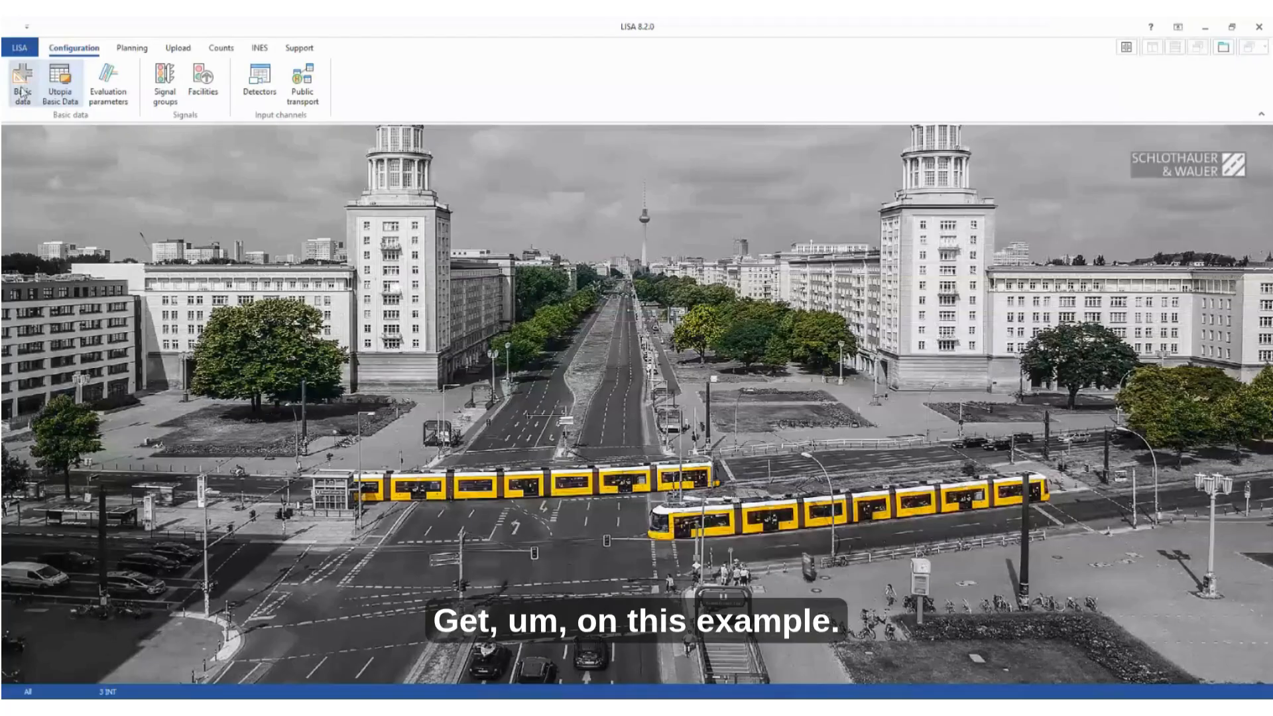
{"action": "left_click", "coordinate": [23, 81]}
{"action": "double_click", "coordinate": [613, 120]}
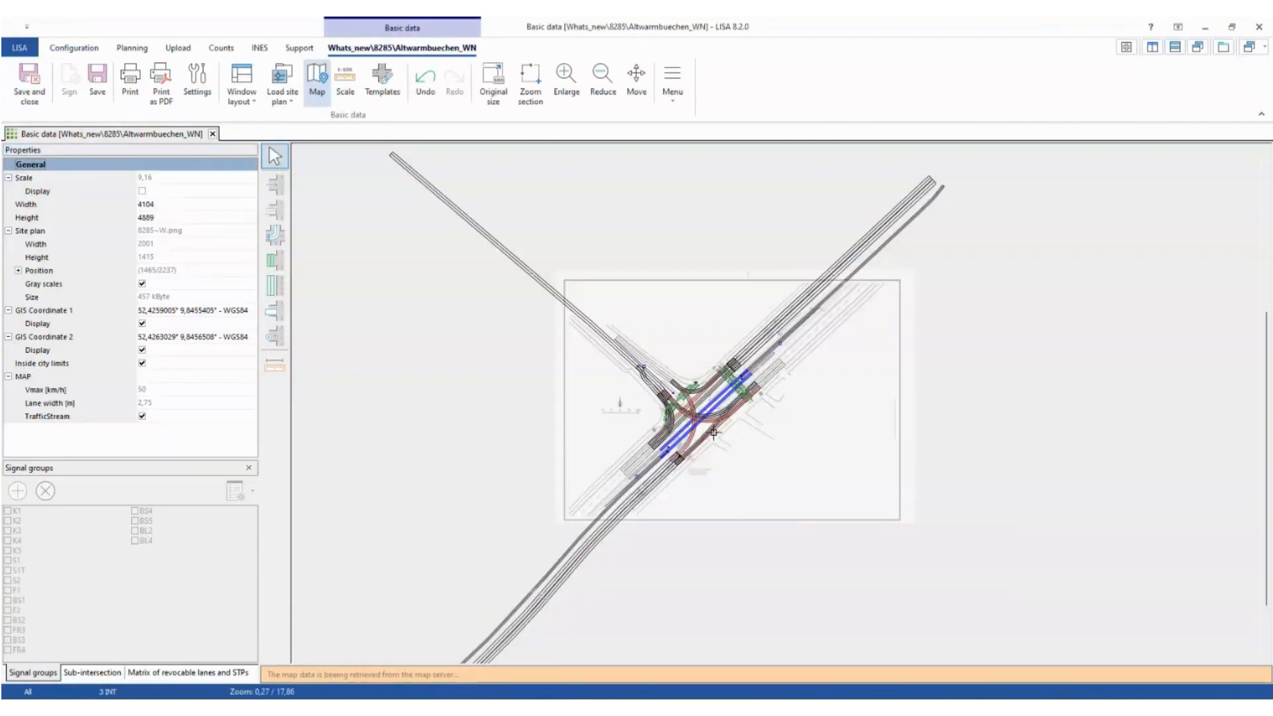
Step: Hide the web map in the Altwarmbuechen_WN diagram so the junction can be worked on over the site plan only
{"action": "scroll", "coordinate": [575, 311], "scroll_direction": "up", "scroll_amount": 3}
{"action": "scroll", "coordinate": [886, 461], "scroll_direction": "up", "scroll_amount": 1}
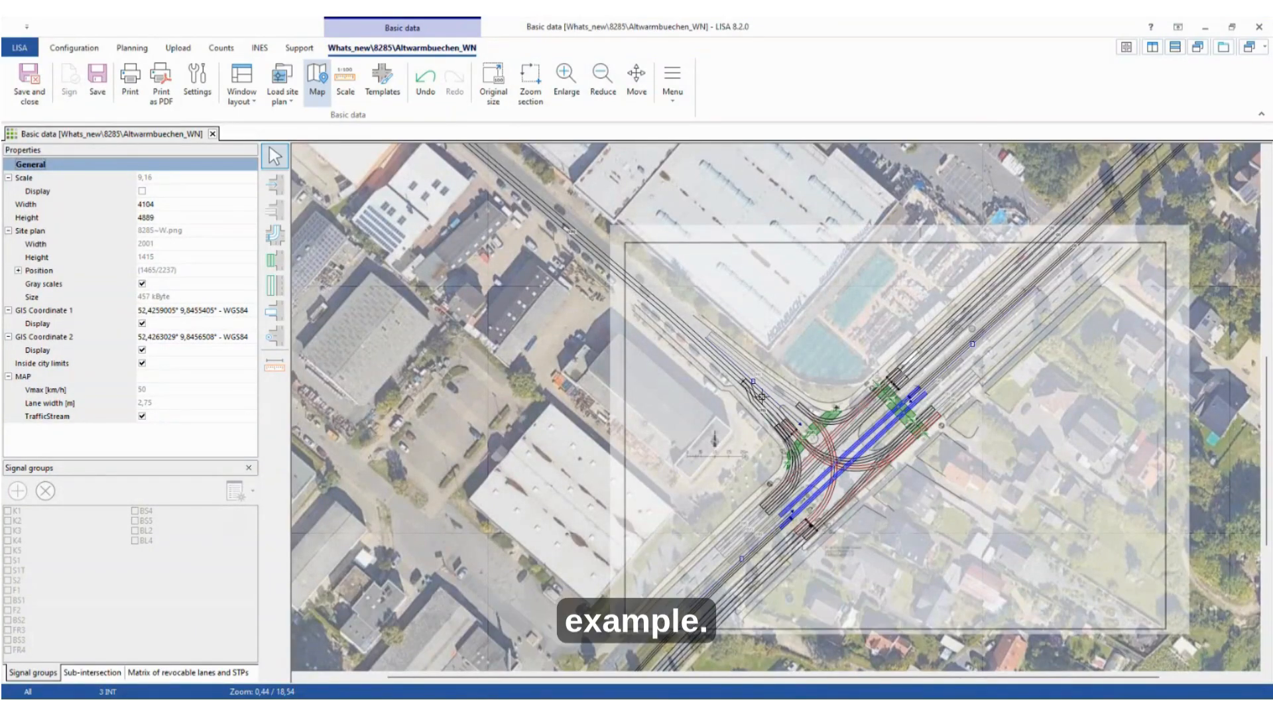
{"action": "scroll", "coordinate": [827, 406], "scroll_direction": "up", "scroll_amount": 1}
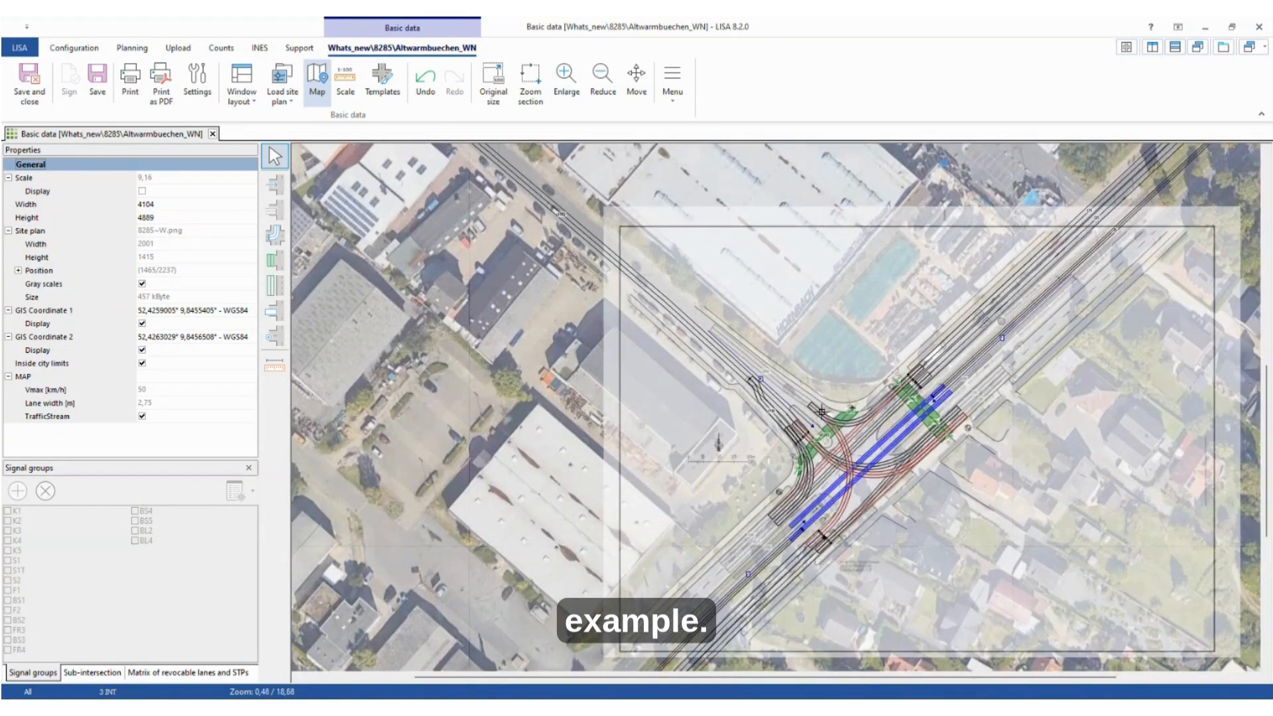
{"action": "left_click", "coordinate": [317, 78]}
{"action": "left_click_drag", "start_coordinate": [658, 681], "coordinate": [773, 679]}
{"action": "scroll", "coordinate": [653, 448], "scroll_direction": "up", "scroll_amount": 2}
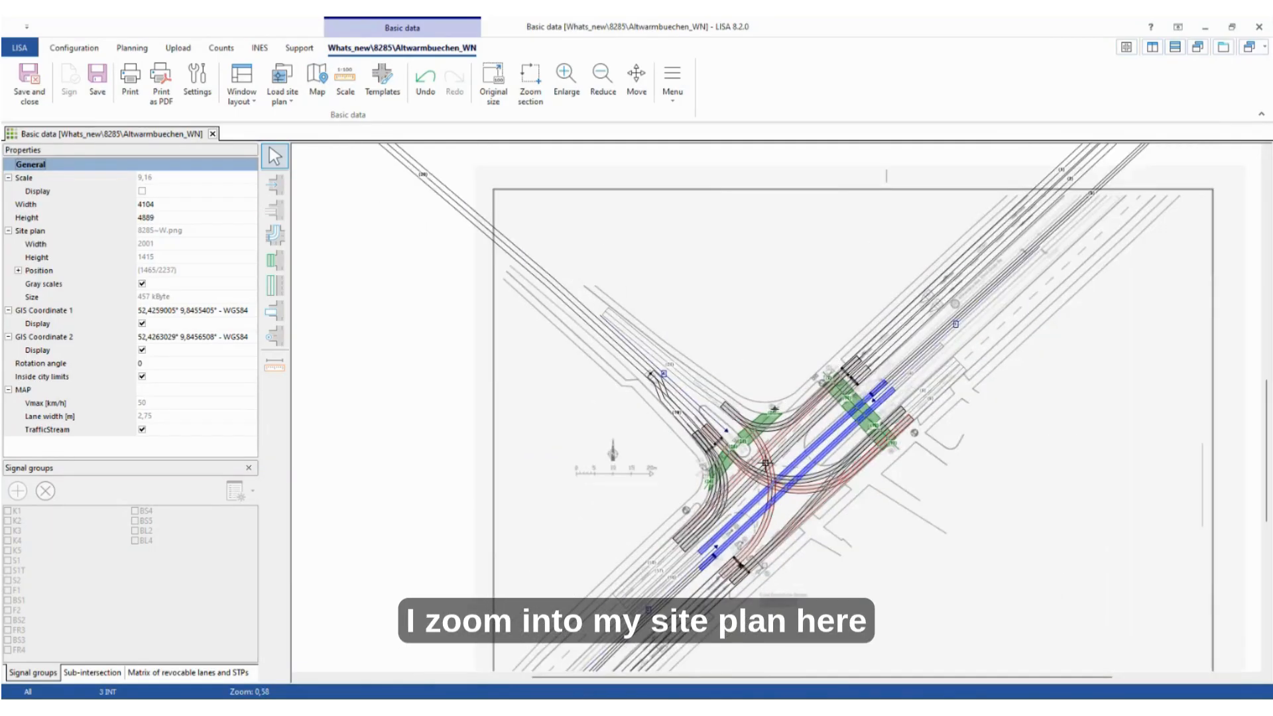
{"action": "scroll", "coordinate": [875, 679], "scroll_direction": "right", "scroll_amount": 5}
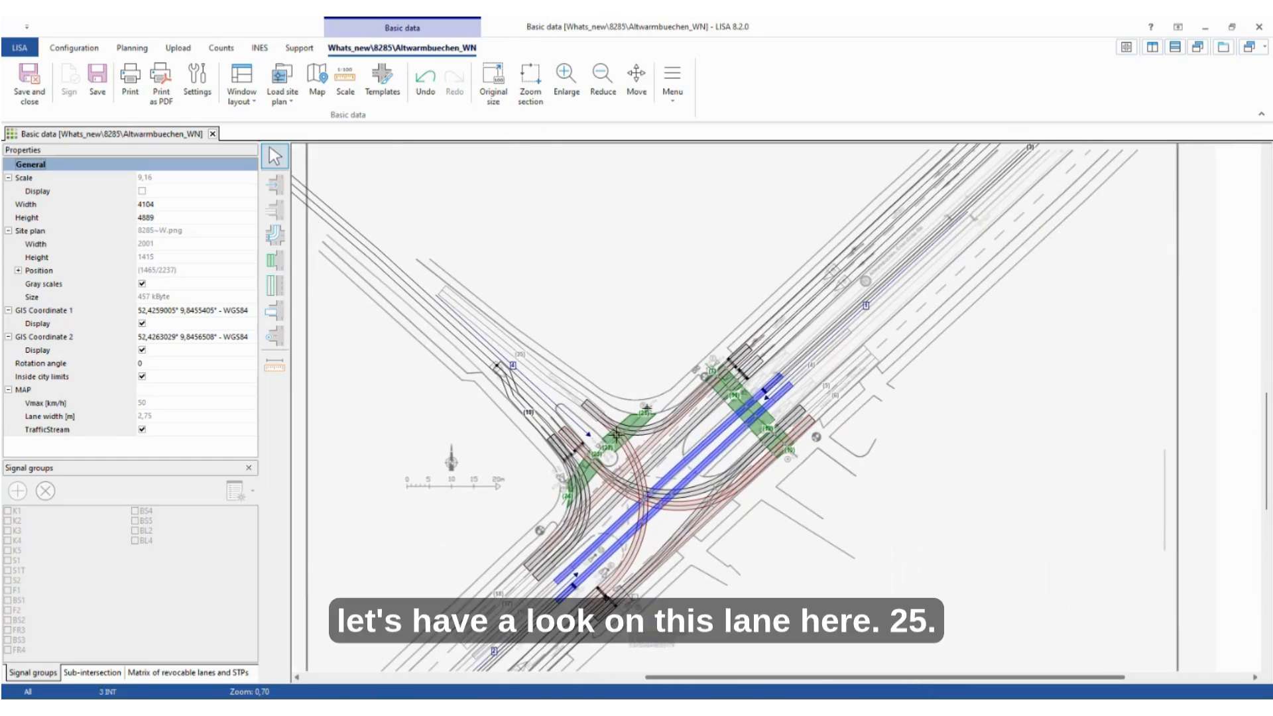
Step: Create an overlaying lane on departure lane 25 in leg 4
{"action": "left_click", "coordinate": [540, 370]}
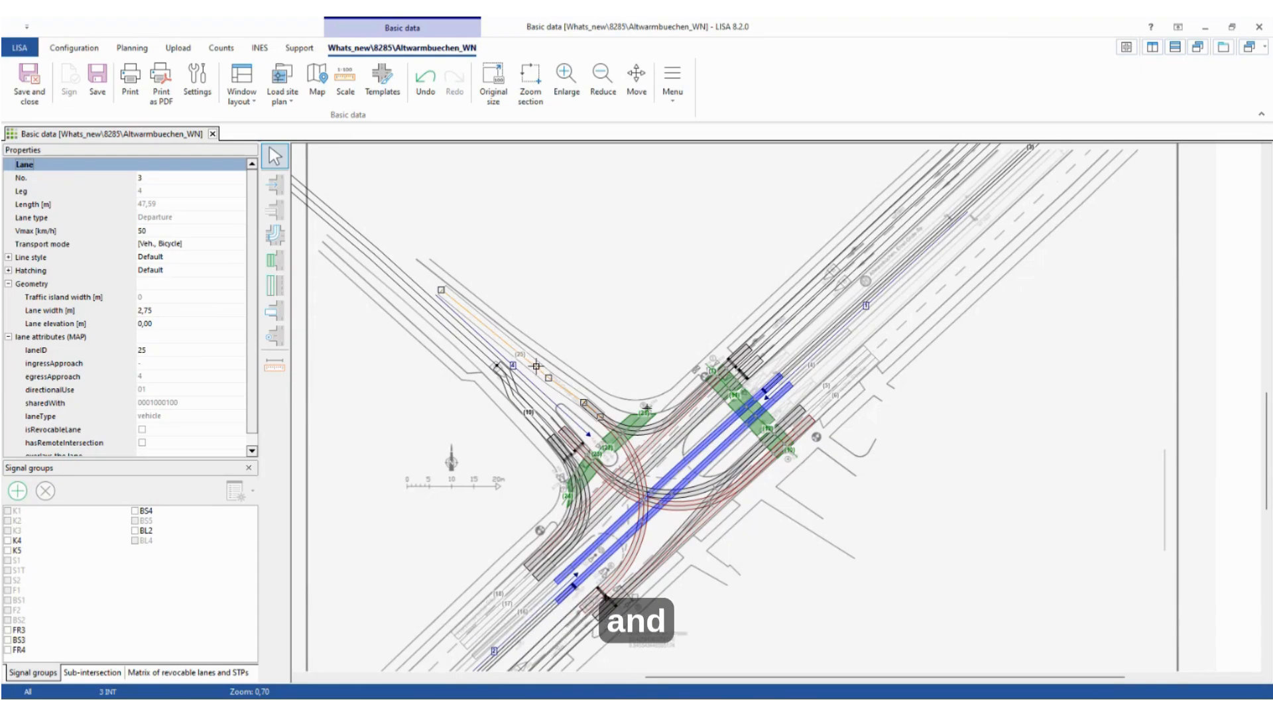
{"action": "right_click", "coordinate": [536, 366]}
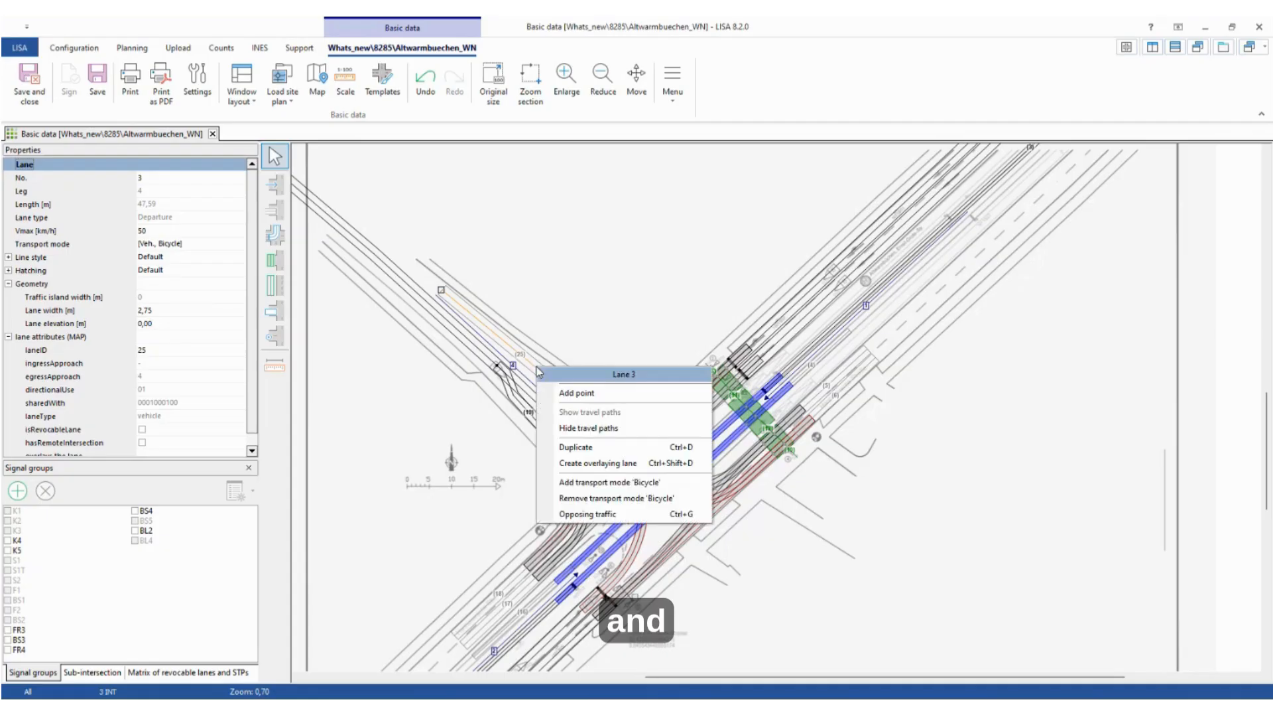
{"action": "left_click", "coordinate": [588, 464]}
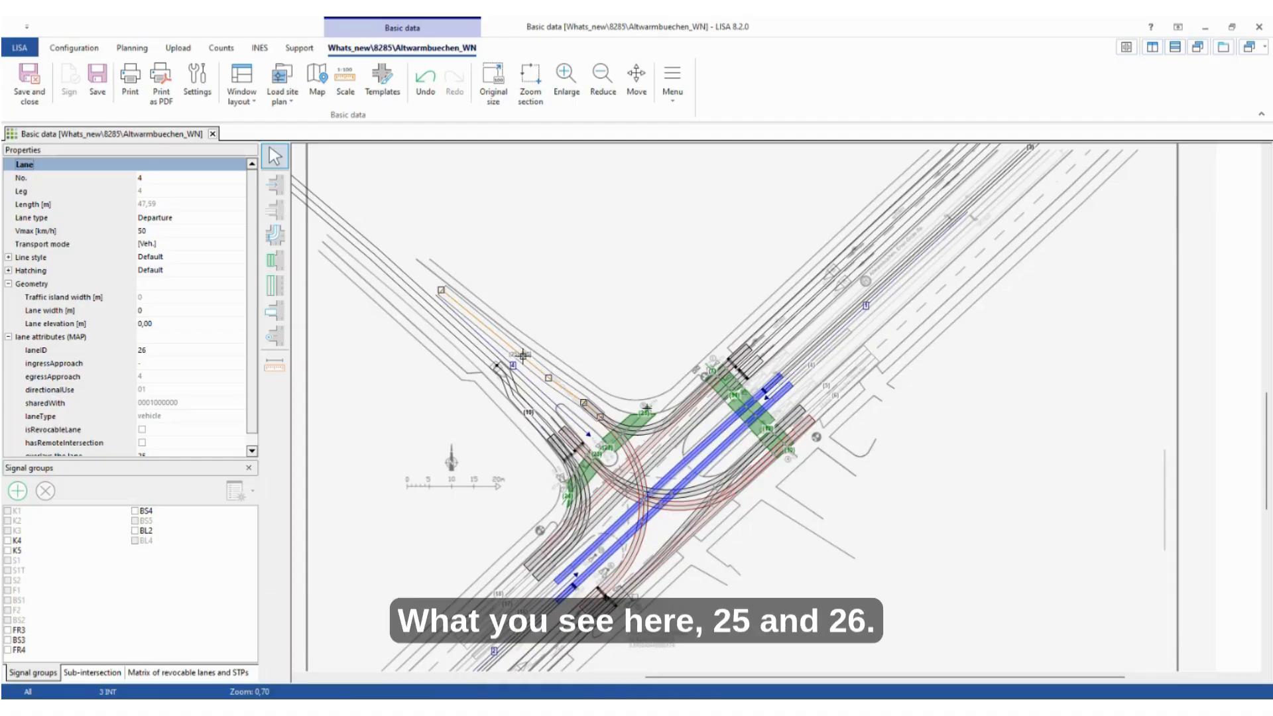
Step: Check which lane the new overlaying lane in leg 4 overlays, and set its lane type to Approach
{"action": "left_click", "coordinate": [539, 287]}
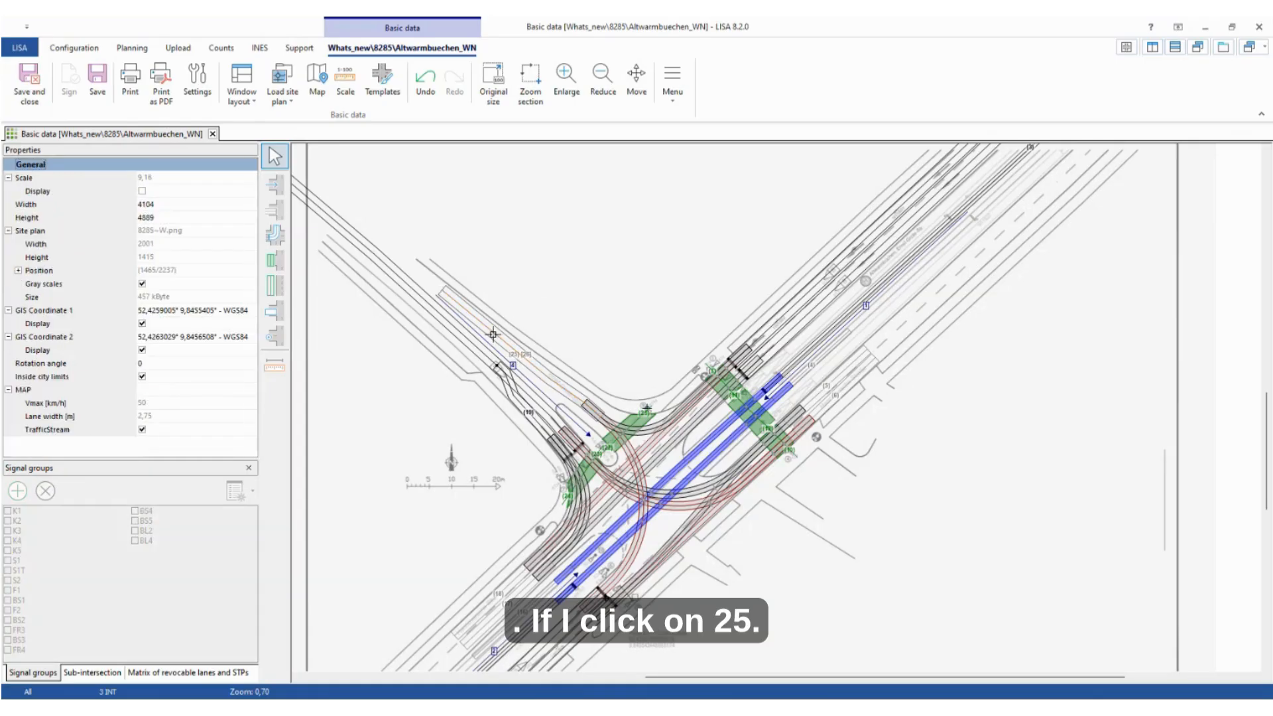
{"action": "left_click", "coordinate": [492, 335]}
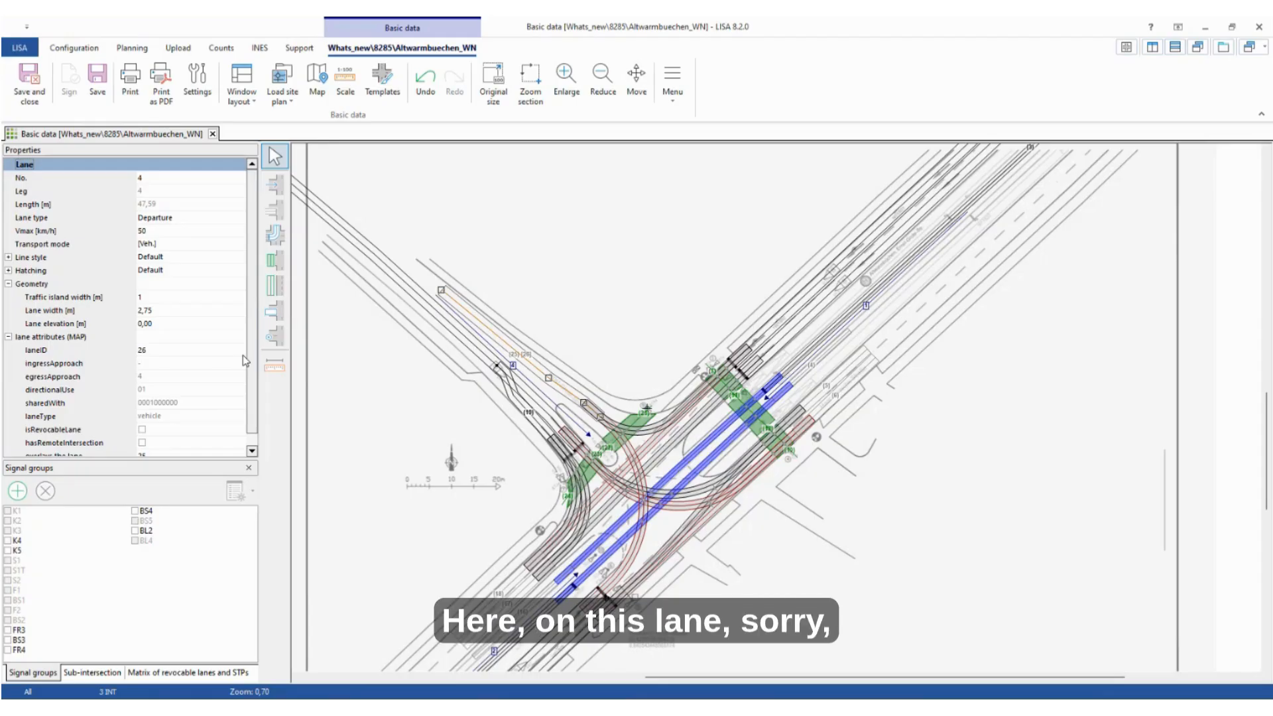
{"action": "left_click_drag", "start_coordinate": [252, 359], "coordinate": [253, 380]}
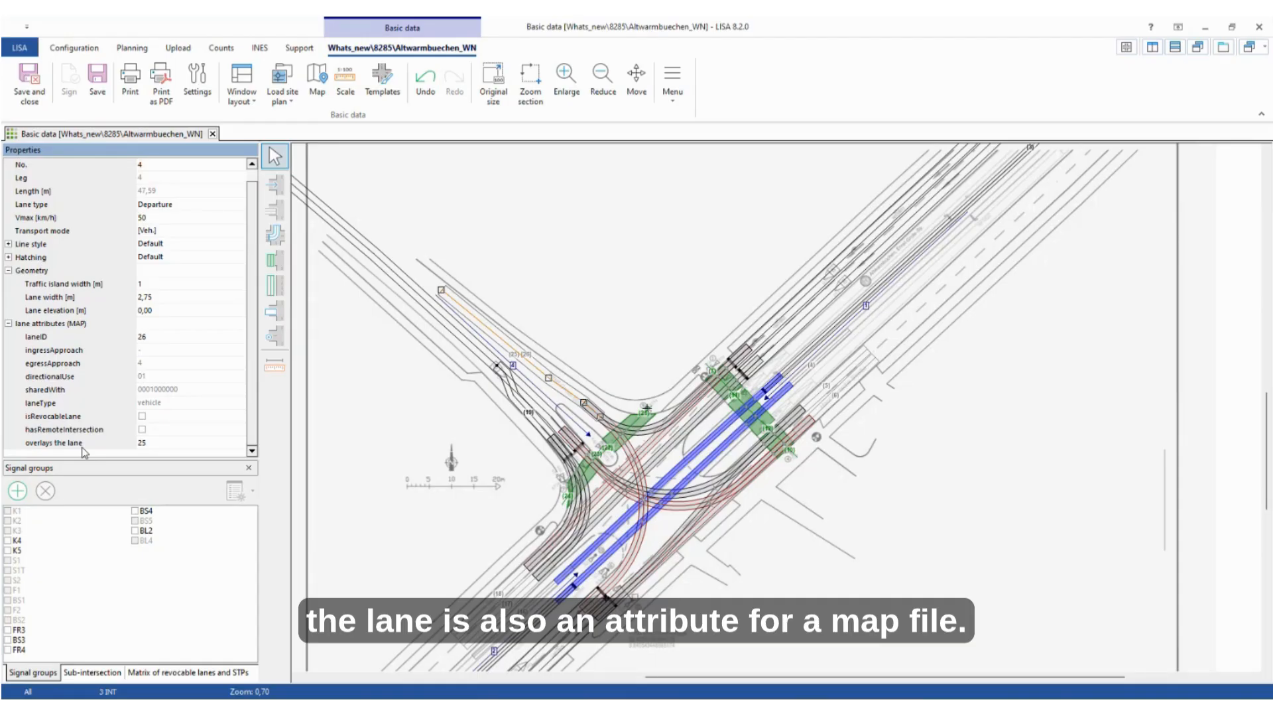
{"action": "left_click", "coordinate": [243, 206]}
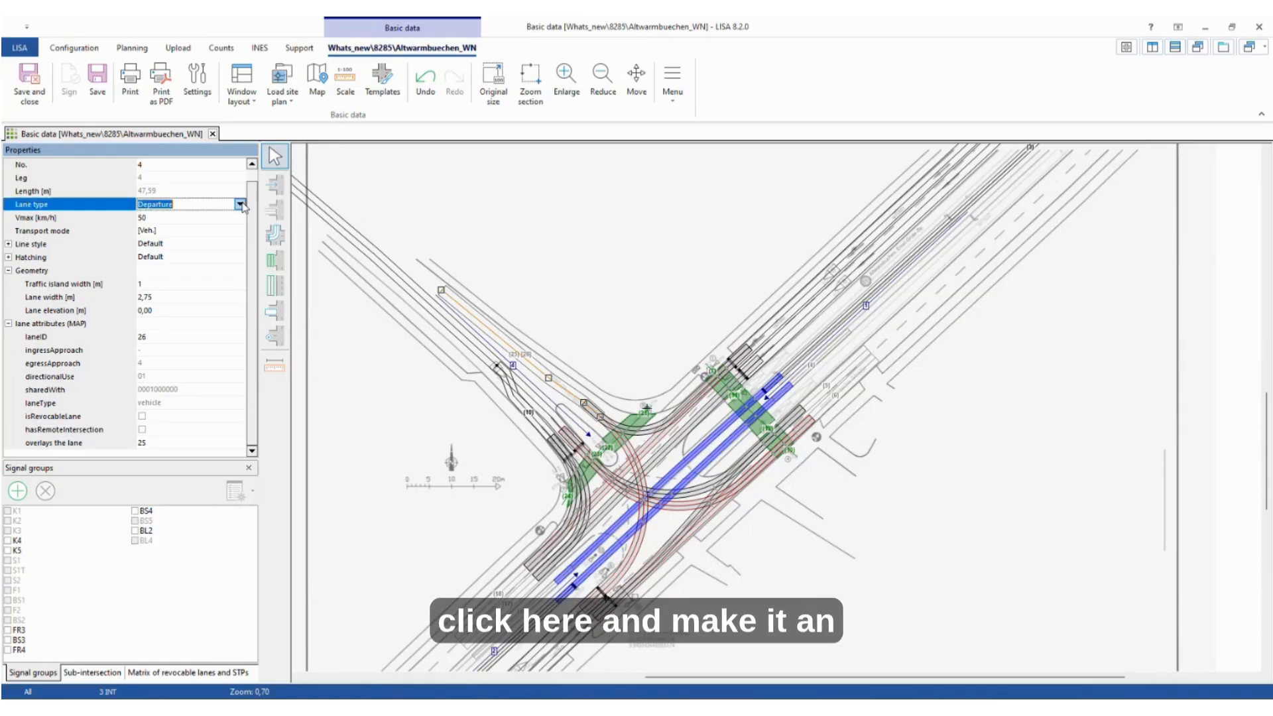
{"action": "left_click", "coordinate": [240, 204]}
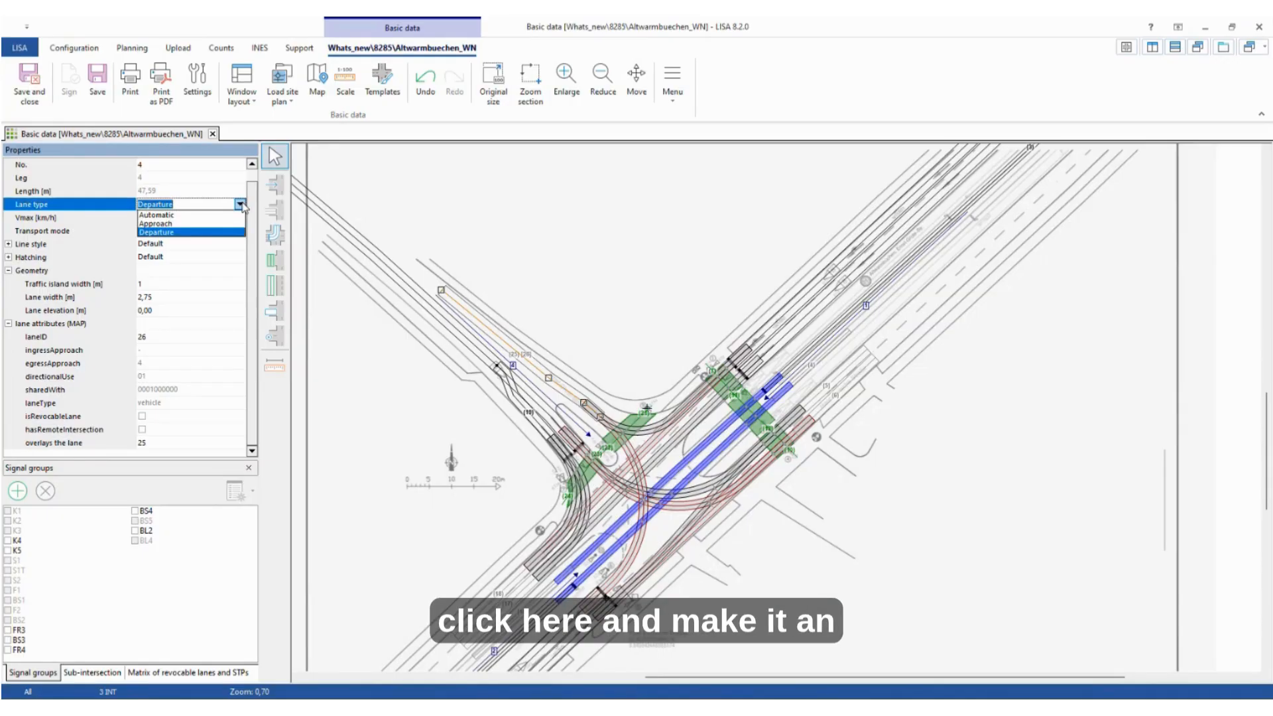
{"action": "left_click", "coordinate": [203, 224]}
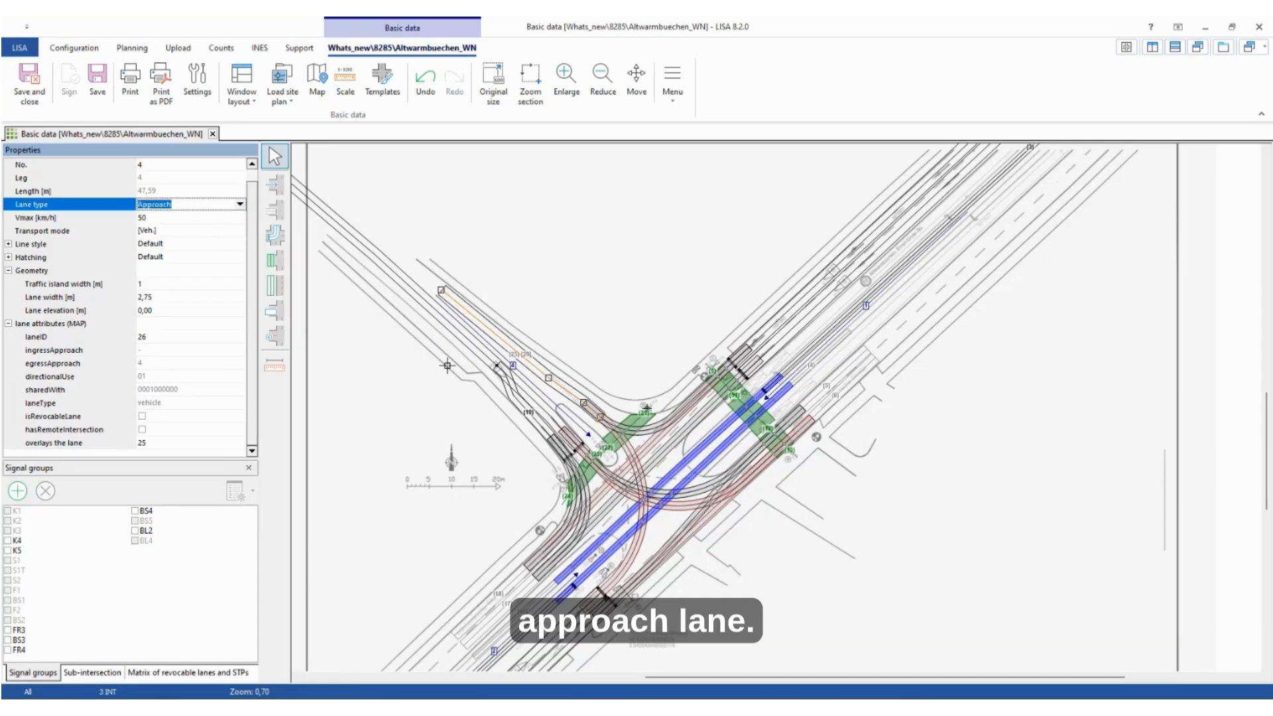
{"action": "left_click", "coordinate": [614, 302]}
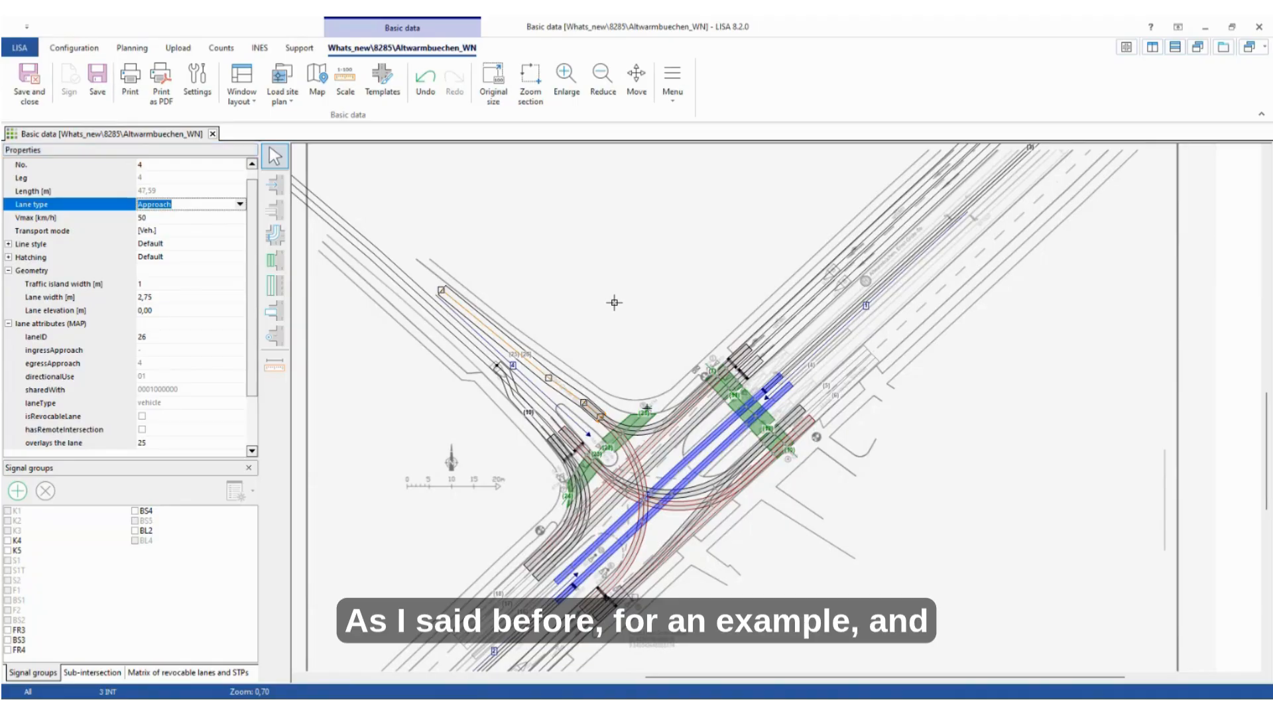
Step: Create a travel path from the overlaying approach lane in leg 4 to departure lane 6 of leg 2
{"action": "left_click", "coordinate": [537, 376]}
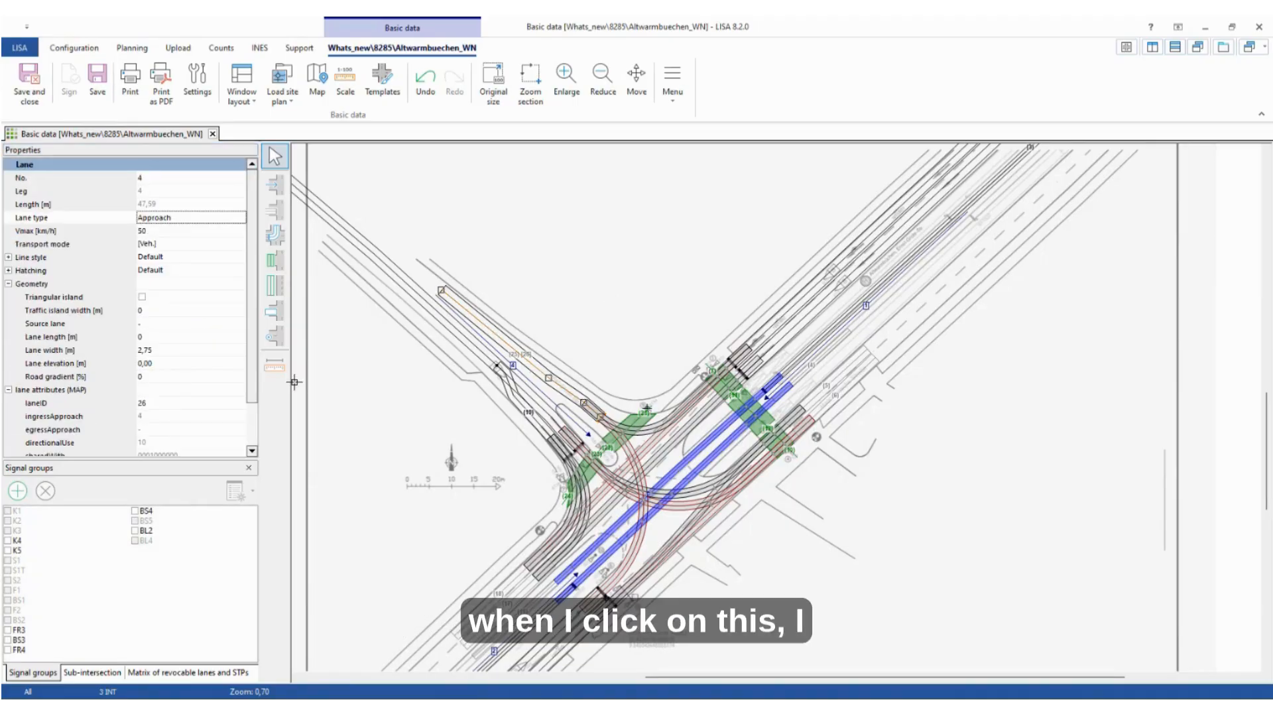
{"action": "left_click_drag", "start_coordinate": [247, 363], "coordinate": [250, 406]}
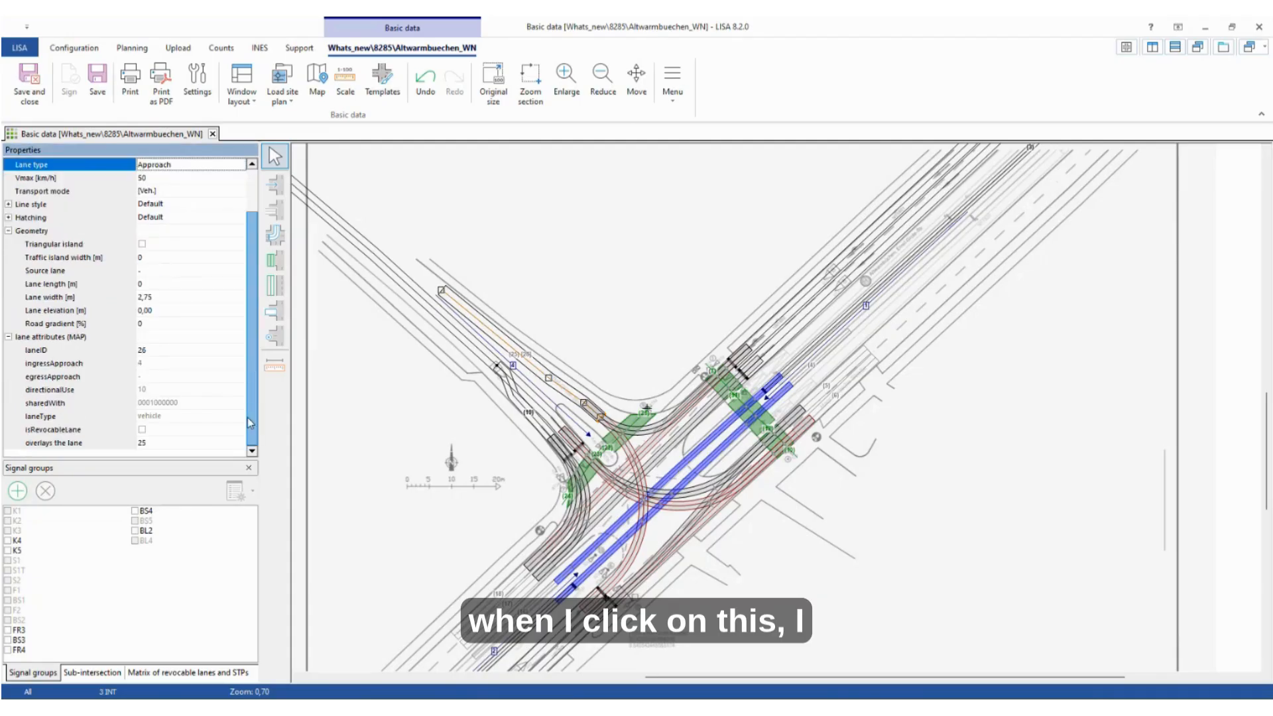
{"action": "left_click", "coordinate": [280, 238]}
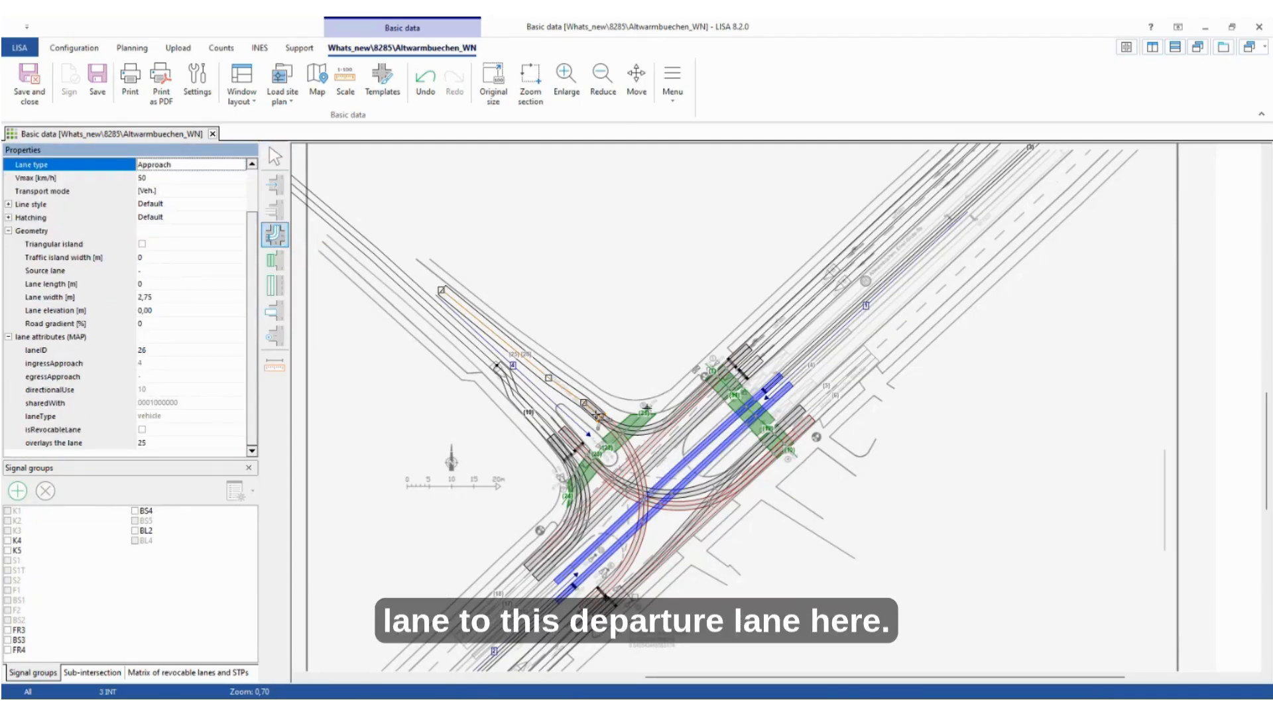
{"action": "left_click", "coordinate": [555, 521]}
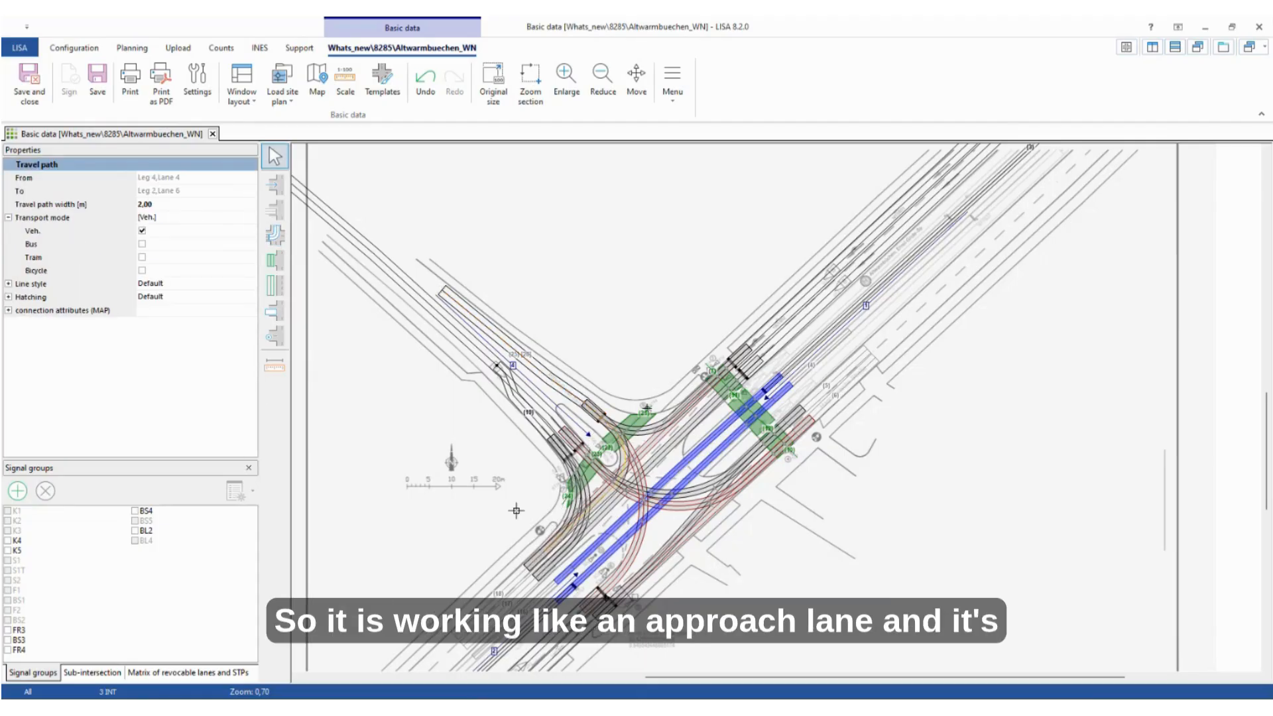
Step: Enable the isRevocableLane attribute for the overlaying approach lane in leg 4
{"action": "left_click", "coordinate": [543, 373]}
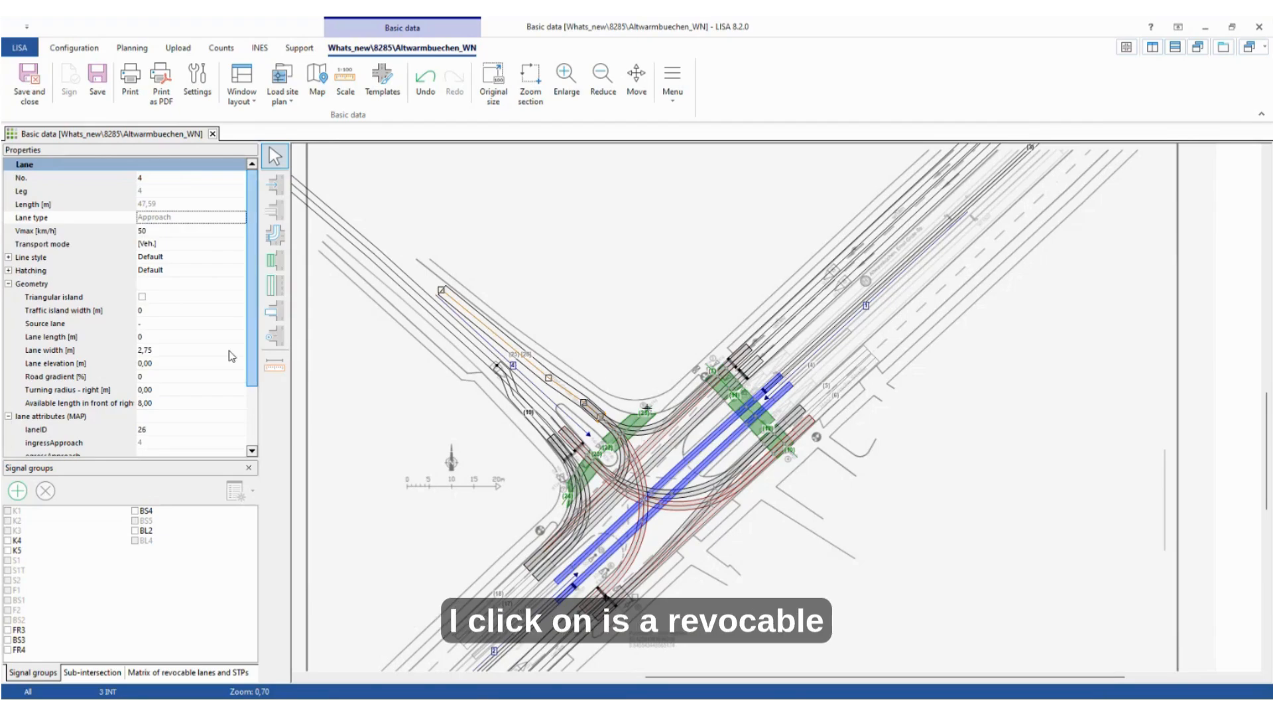
{"action": "left_click_drag", "start_coordinate": [257, 319], "coordinate": [256, 379]}
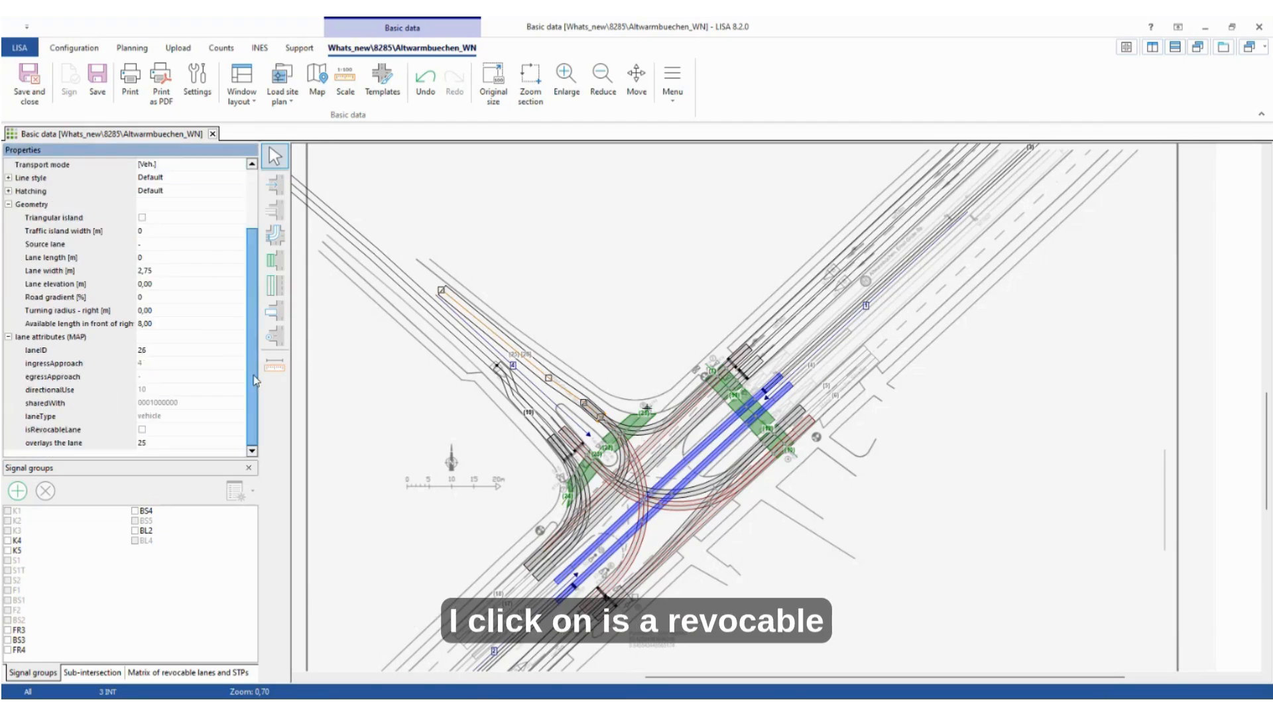
{"action": "left_click", "coordinate": [142, 430]}
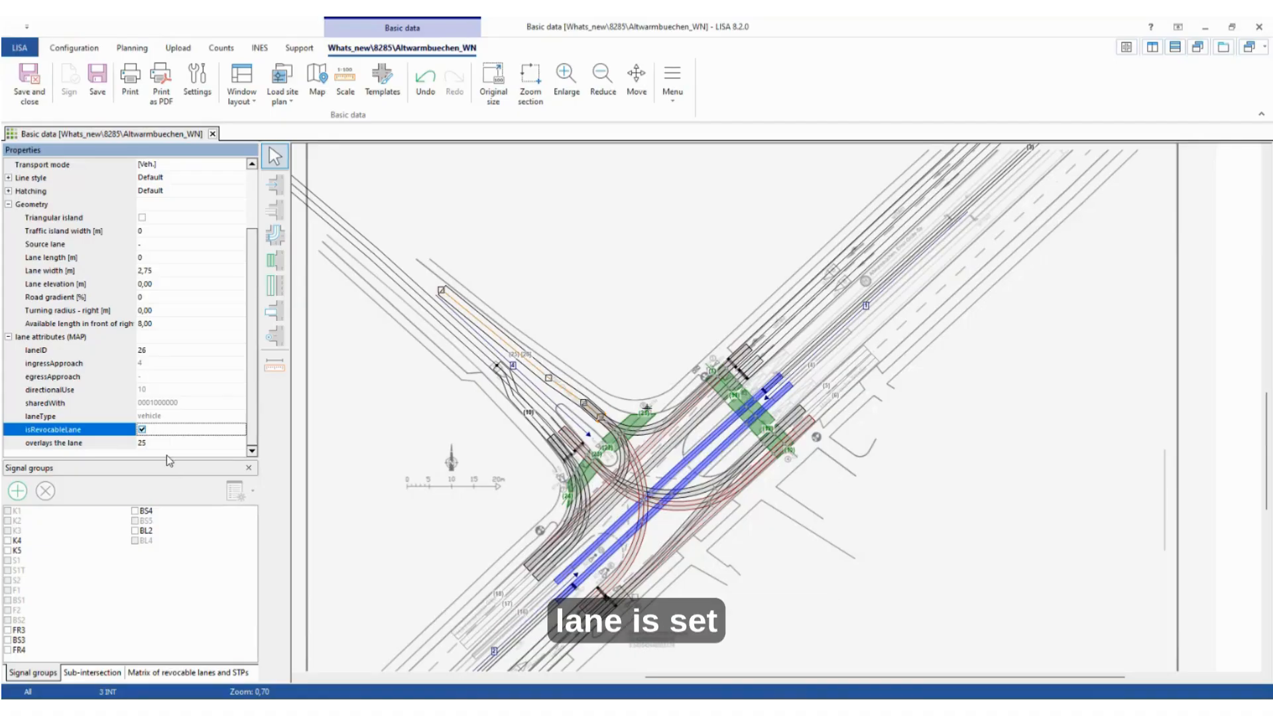
Step: Show the matrix of revocable lanes and STPs, and disable isRevocableLane for the overlaying approach lane in leg 4
{"action": "left_click", "coordinate": [188, 673]}
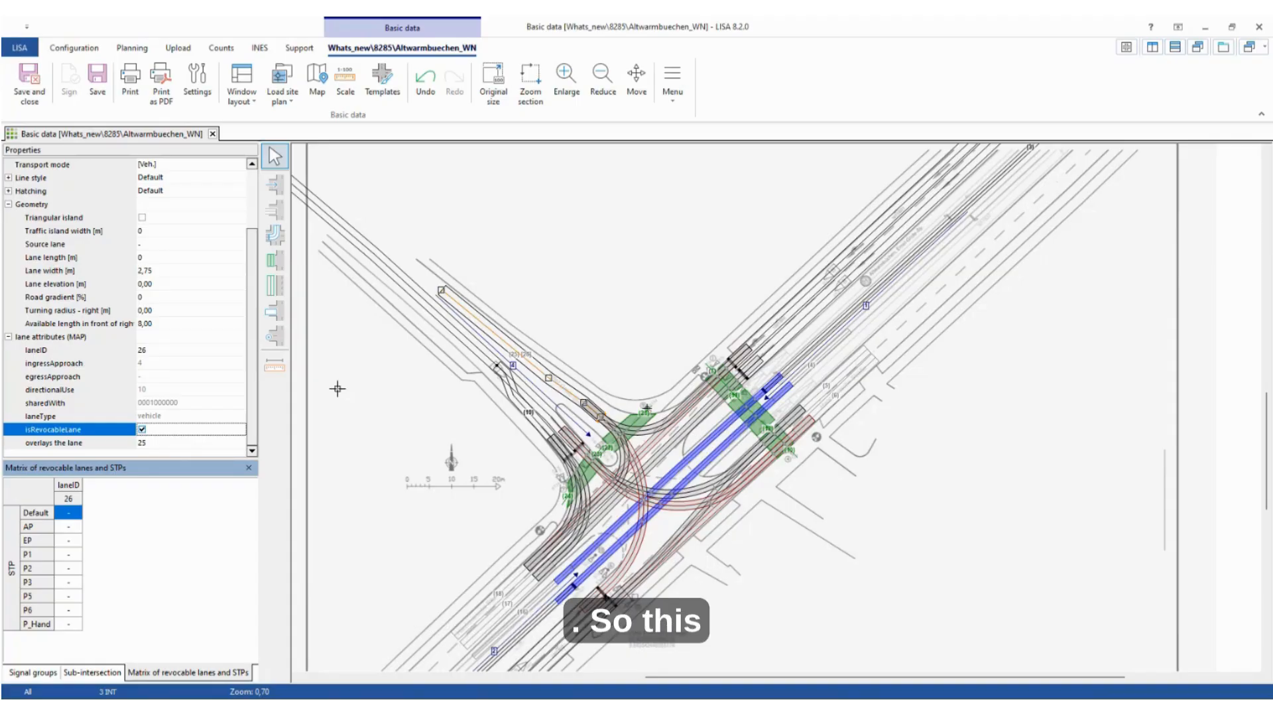
{"action": "left_click", "coordinate": [142, 430]}
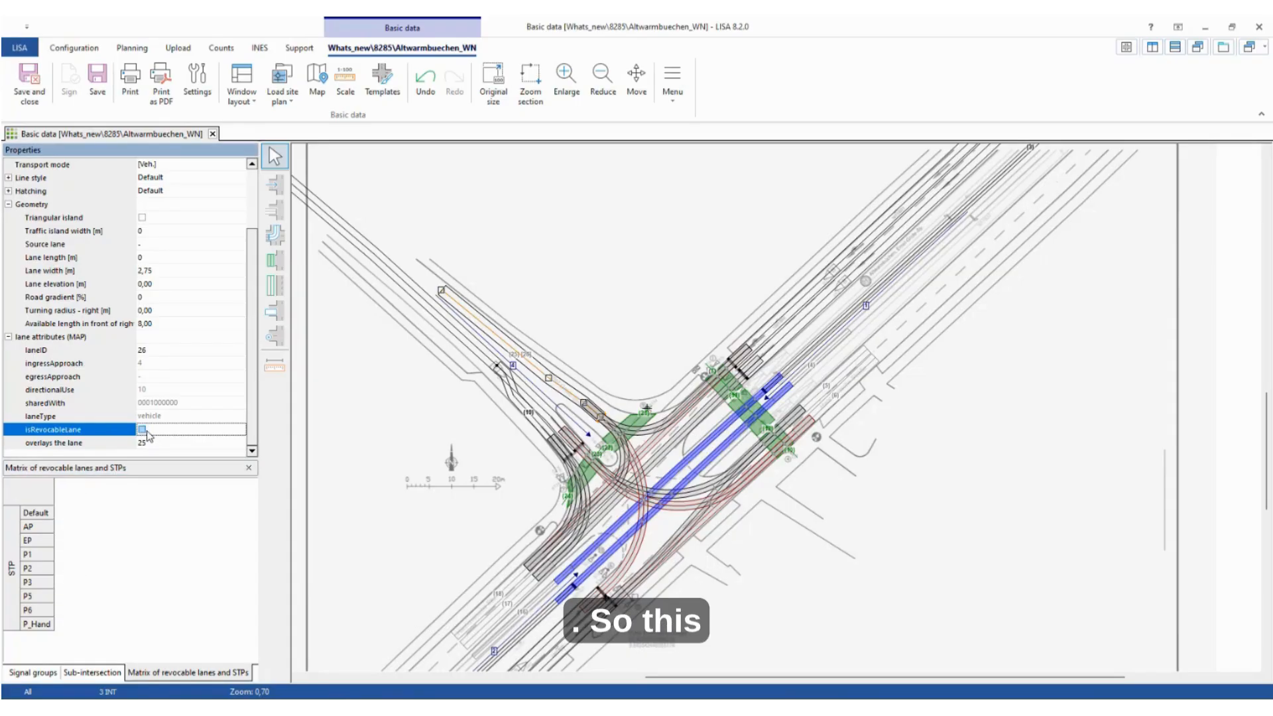
{"action": "left_click", "coordinate": [485, 323]}
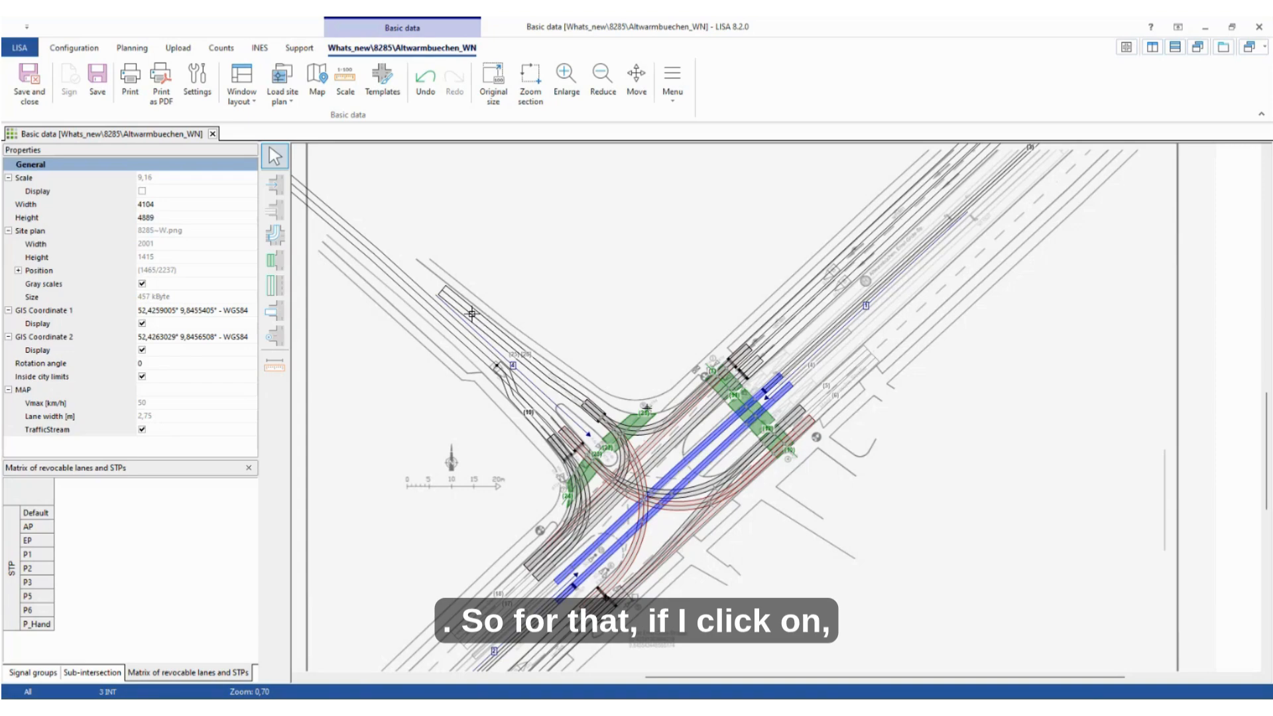
Step: Enable hasRemoteIntersection for departure lane 6 in leg 2, and save and close the basic data
{"action": "left_click", "coordinate": [471, 315]}
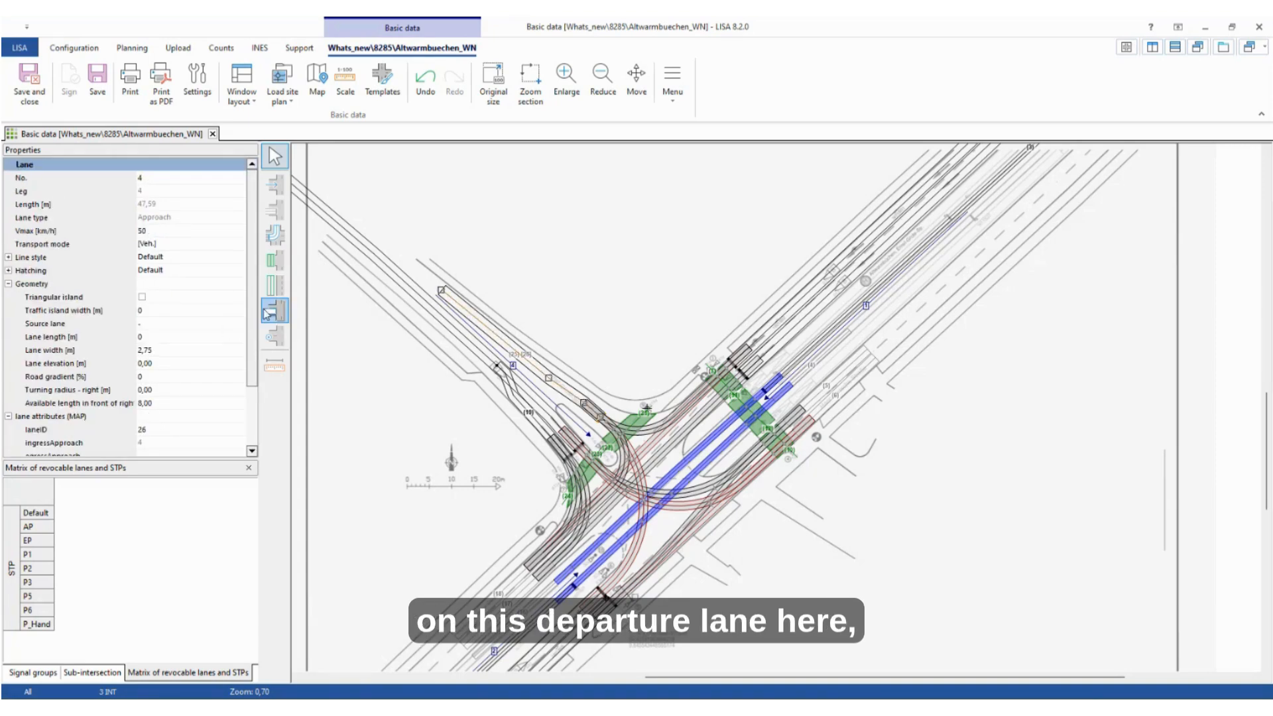
{"action": "scroll", "coordinate": [255, 370], "scroll_direction": "down", "scroll_amount": 2}
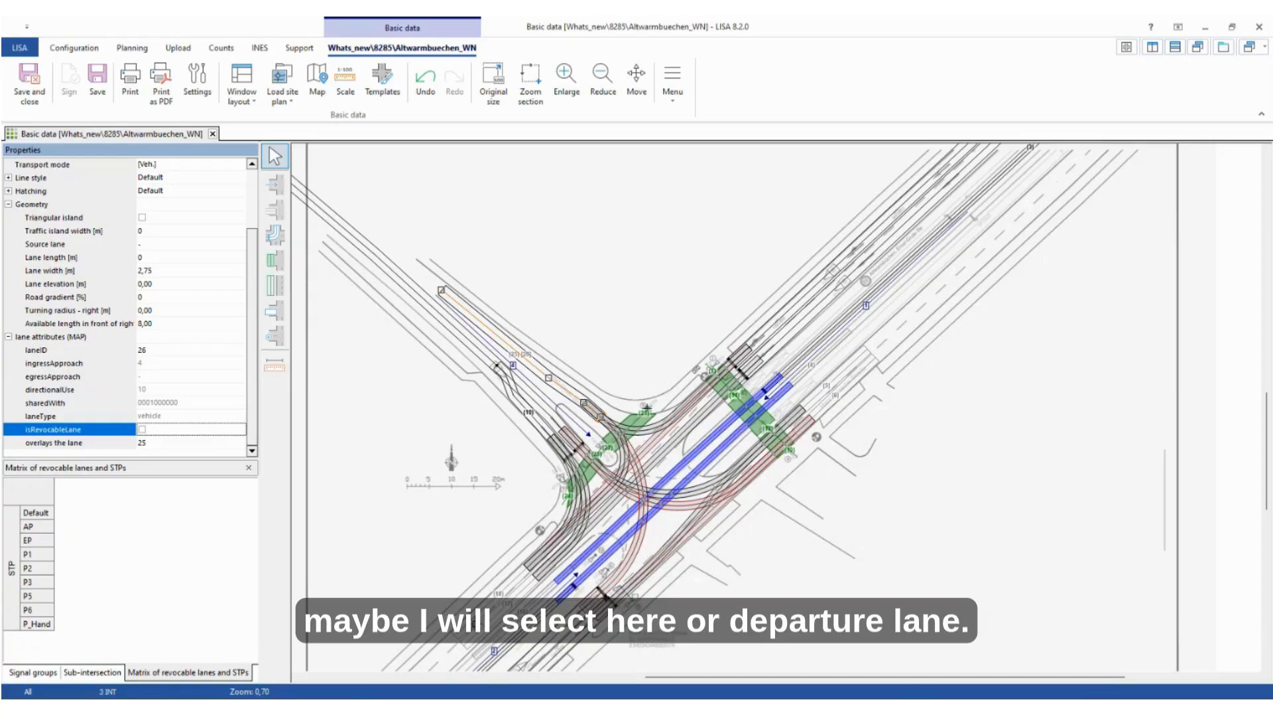
{"action": "left_click", "coordinate": [466, 623]}
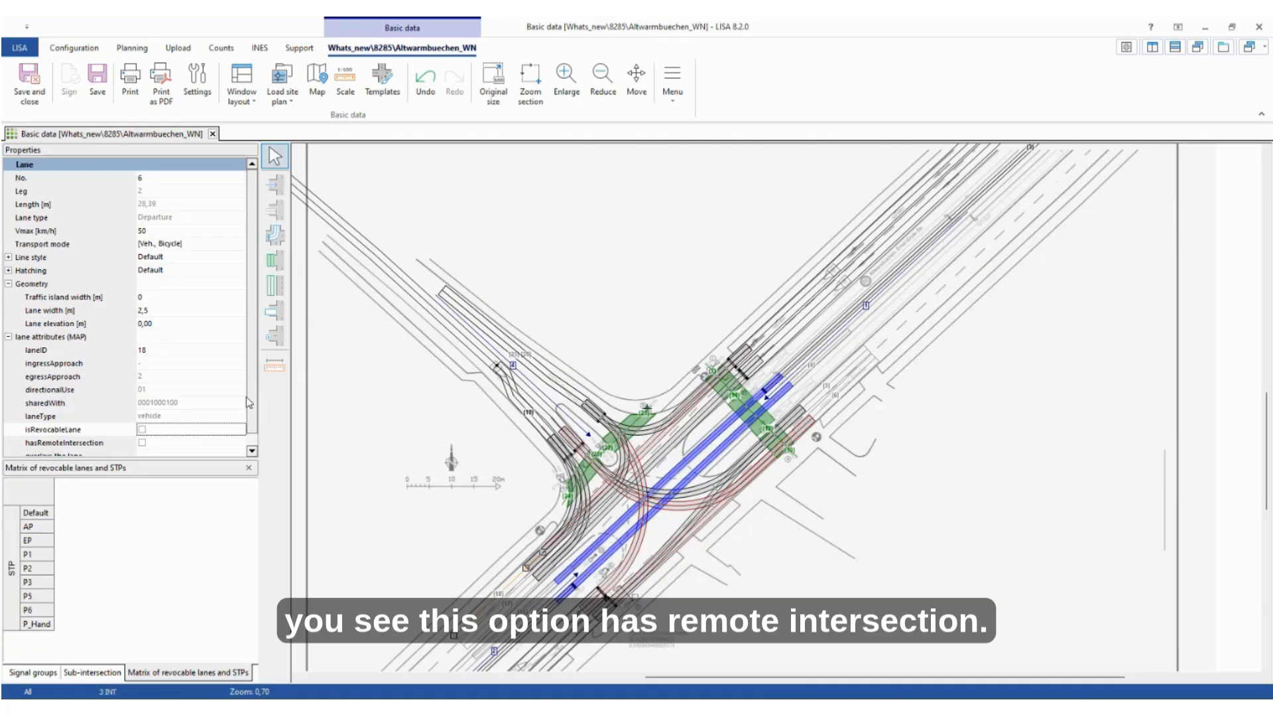
{"action": "left_click_drag", "start_coordinate": [251, 403], "coordinate": [252, 425]}
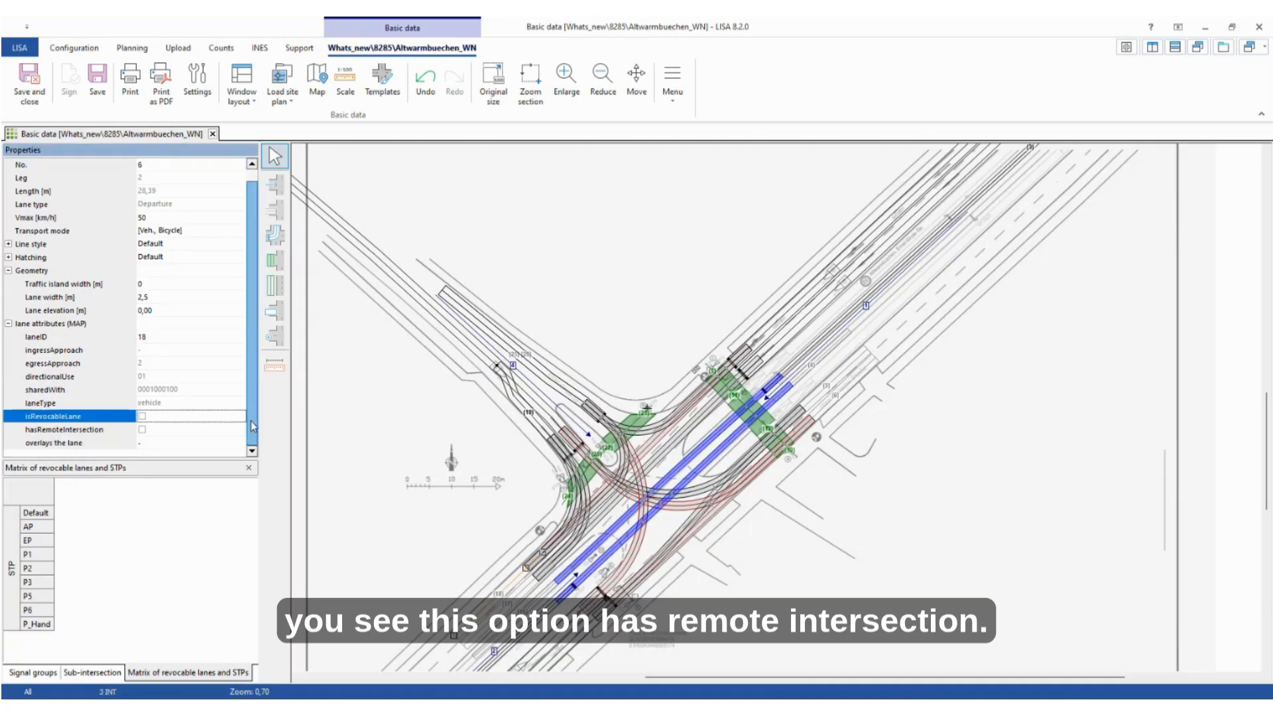
{"action": "left_click", "coordinate": [143, 431]}
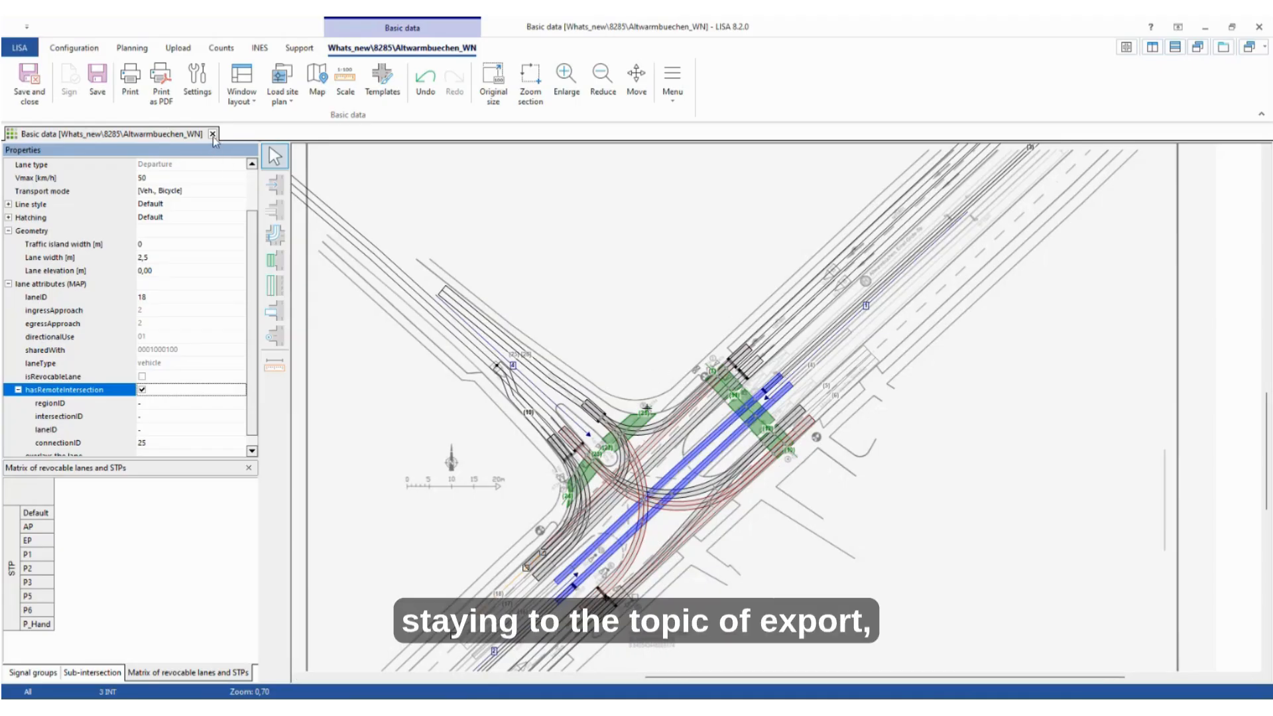
{"action": "left_click", "coordinate": [35, 83]}
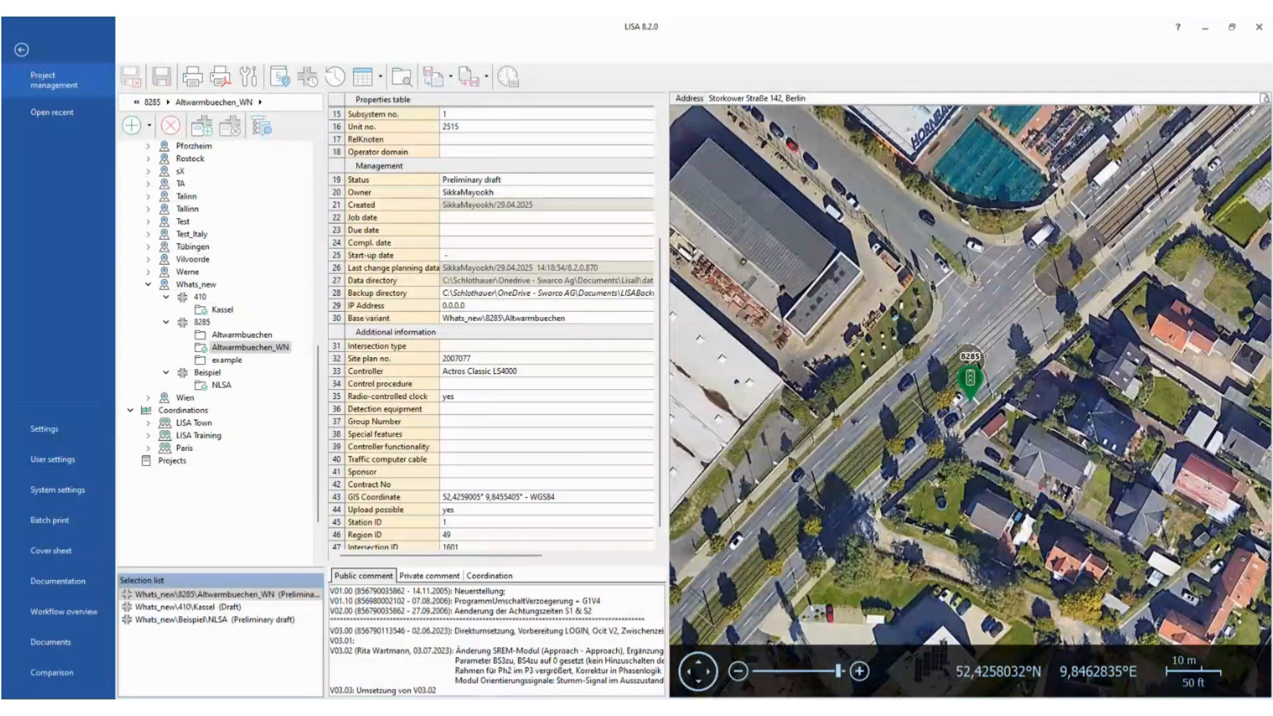
Step: Check the version choices and extended options of the OCIT MAP data export for Altwarmbuechen_WN, and close without exporting
{"action": "left_click", "coordinate": [470, 81]}
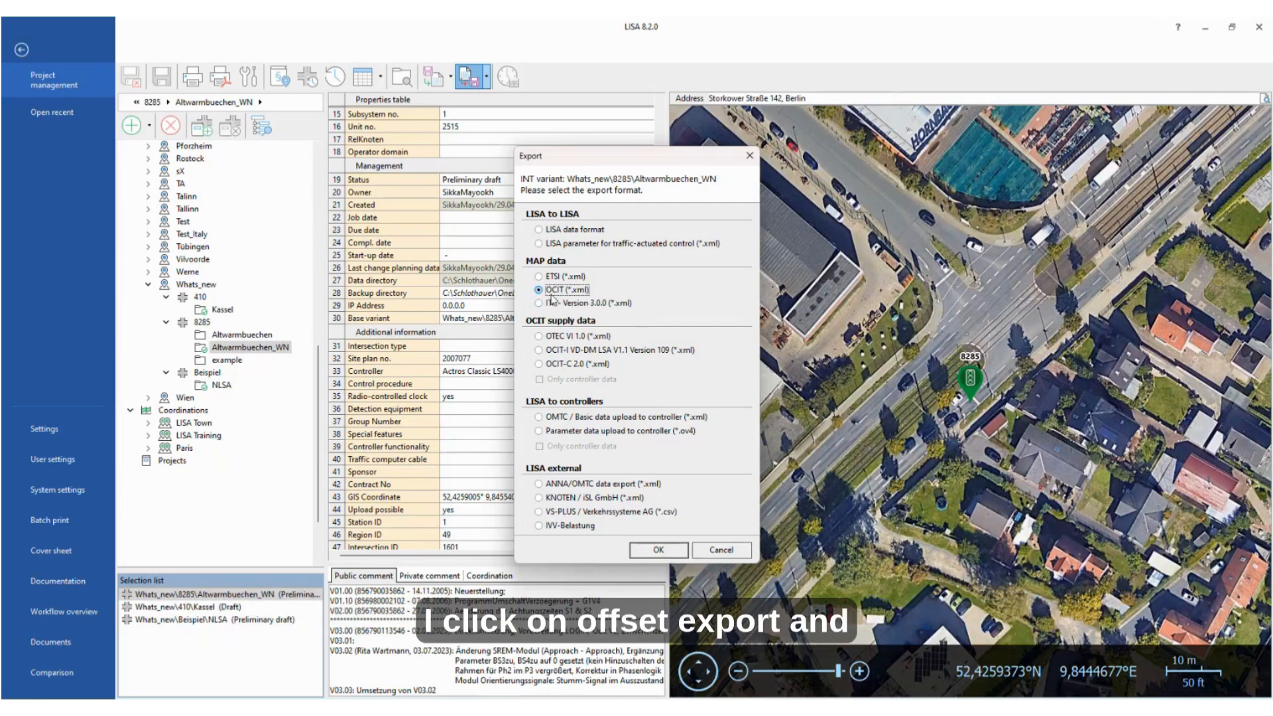
{"action": "left_click", "coordinate": [679, 553]}
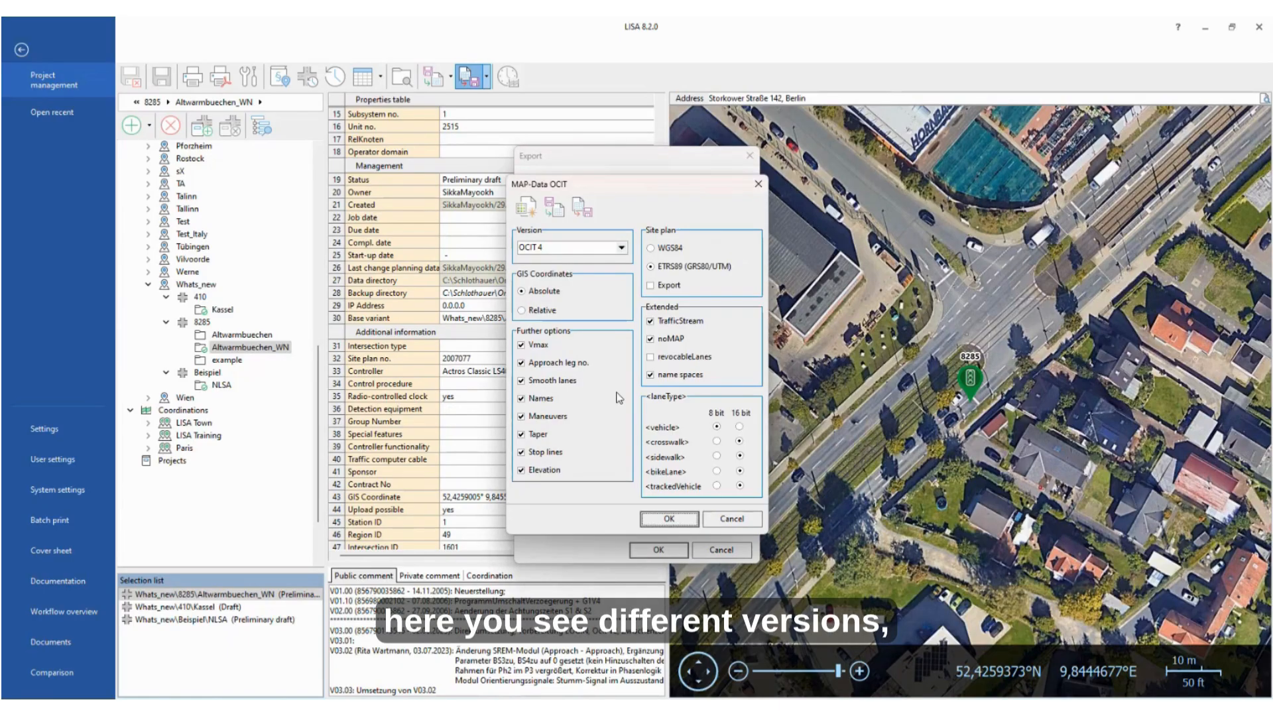
{"action": "left_click", "coordinate": [622, 250]}
{"action": "left_click", "coordinate": [622, 250]}
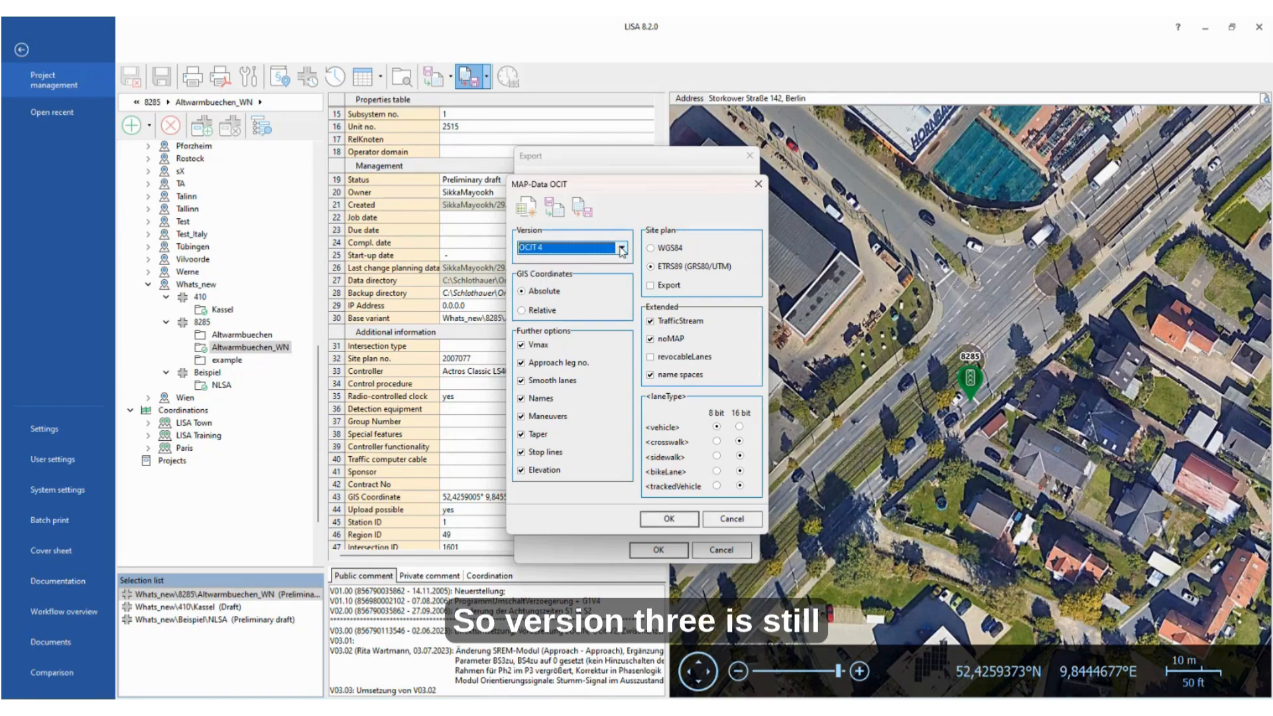
{"action": "left_click", "coordinate": [622, 249]}
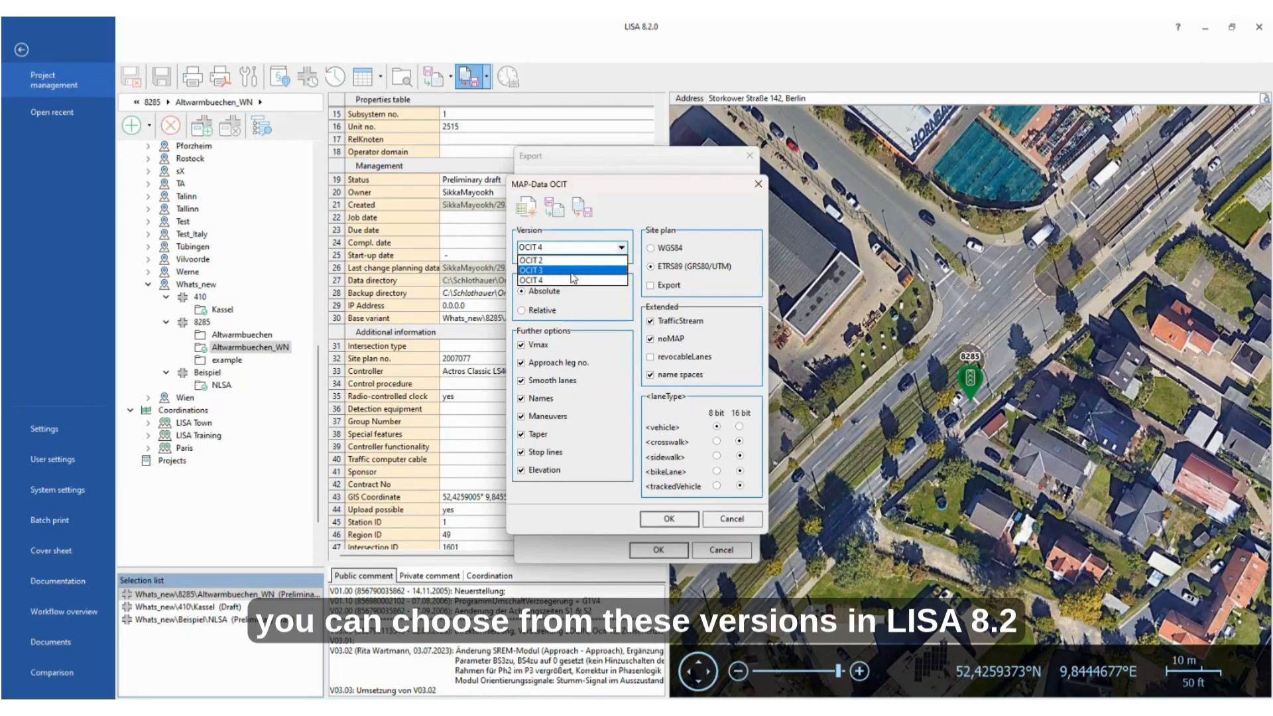
{"action": "left_click", "coordinate": [705, 208]}
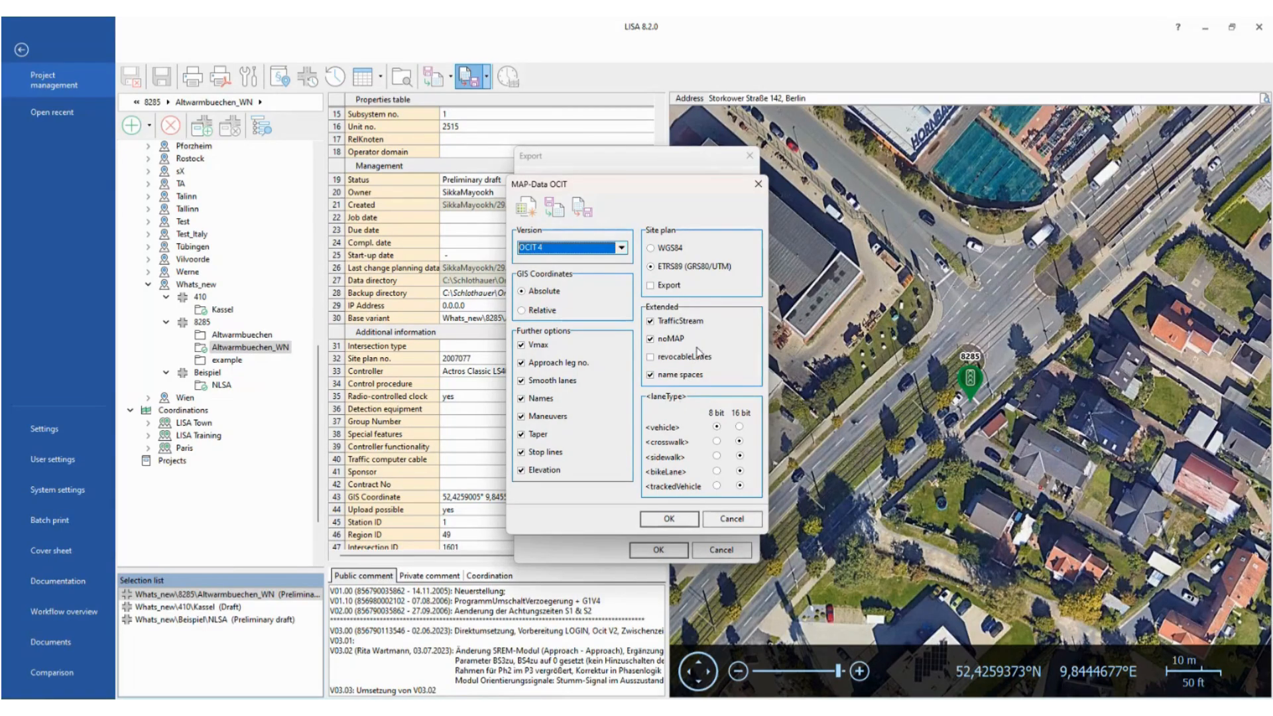
{"action": "left_click", "coordinate": [759, 189]}
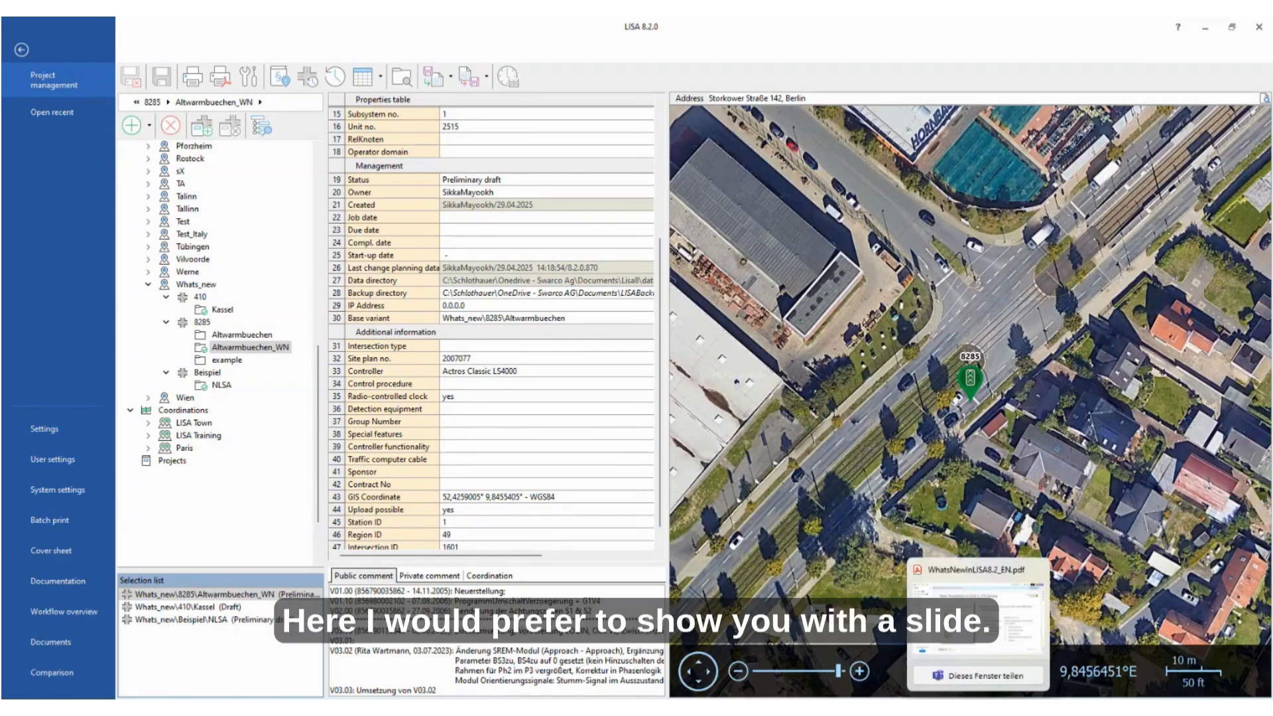
Step: Switch to WhatsNewInLISA8.2_EN.pdf and view the slide on new functions in the LISA C-ITS library
{"action": "left_click", "coordinate": [978, 708]}
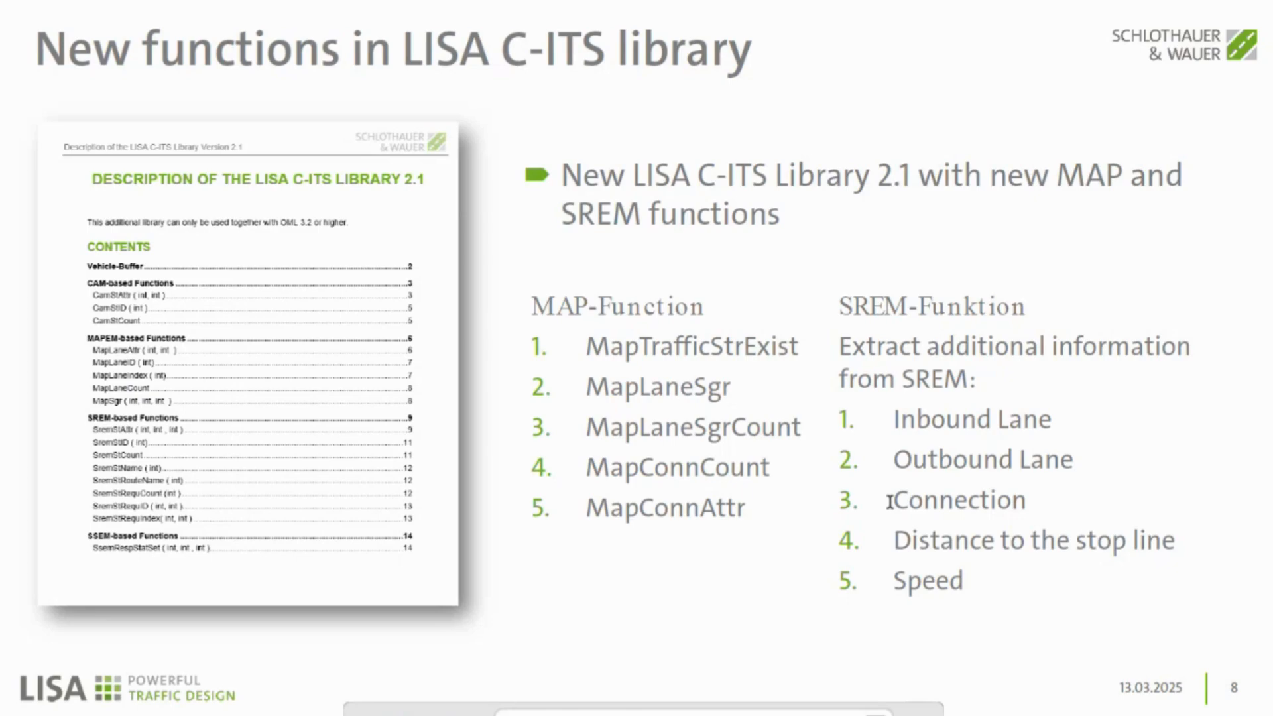
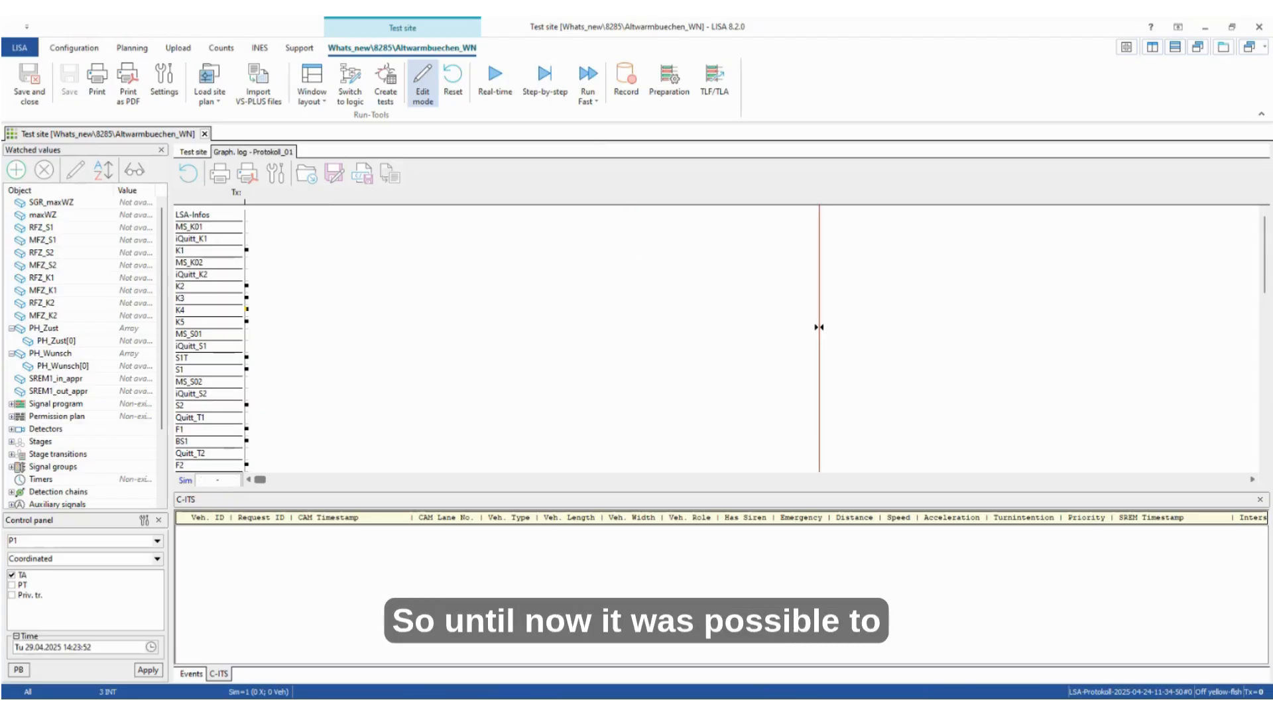
Step: Review the SREM message table in the test site's Send SREM dialog, including its send column, and close it
{"action": "right_click", "coordinate": [717, 274]}
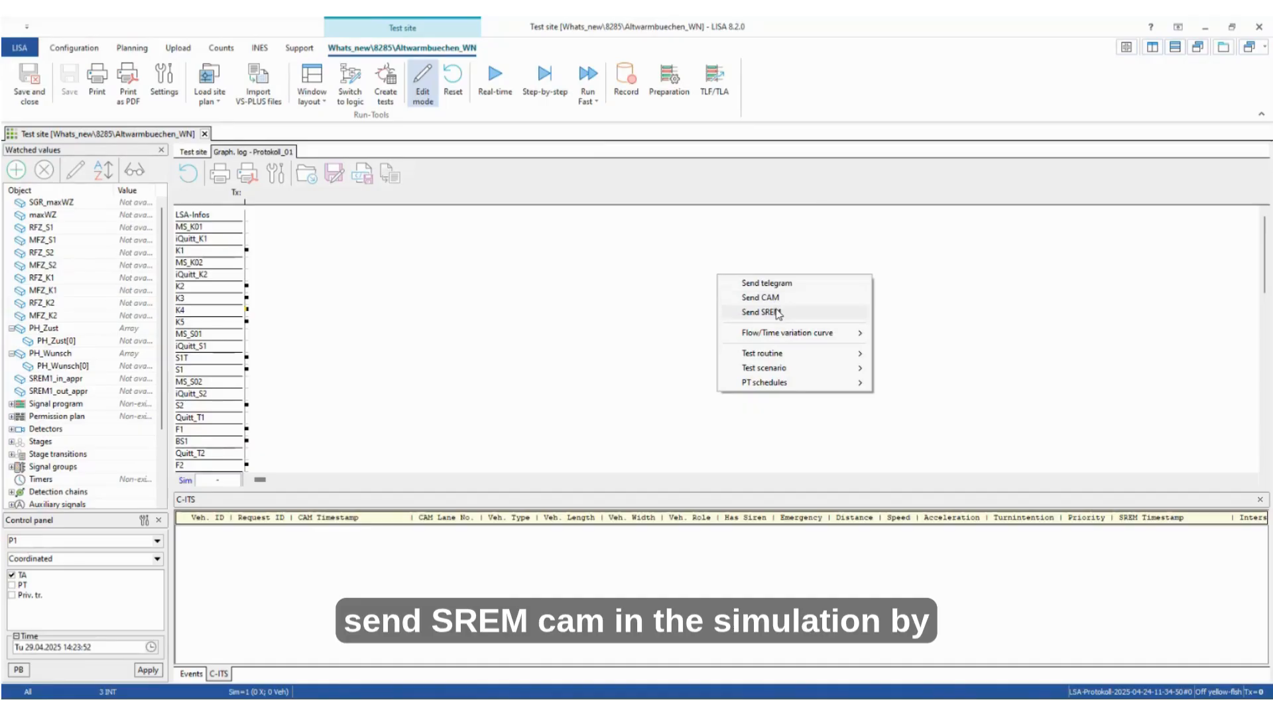
{"action": "left_click", "coordinate": [779, 314]}
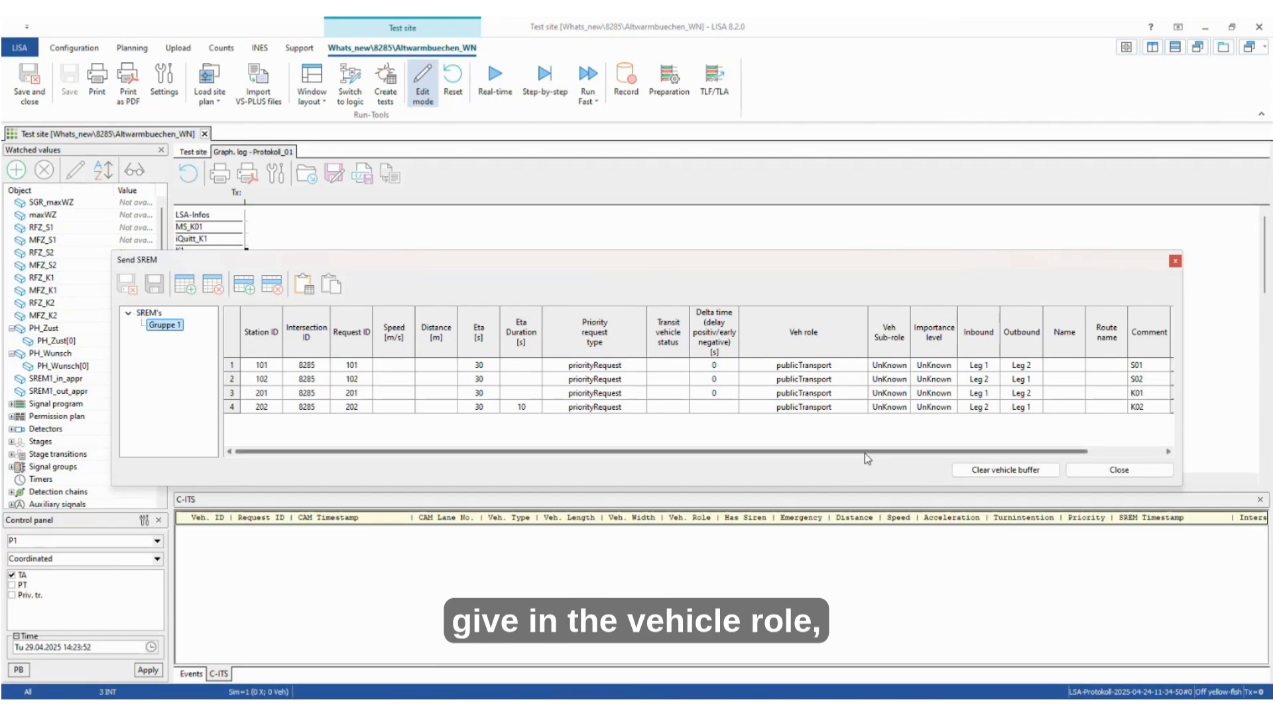
{"action": "left_click_drag", "start_coordinate": [865, 453], "coordinate": [970, 449]}
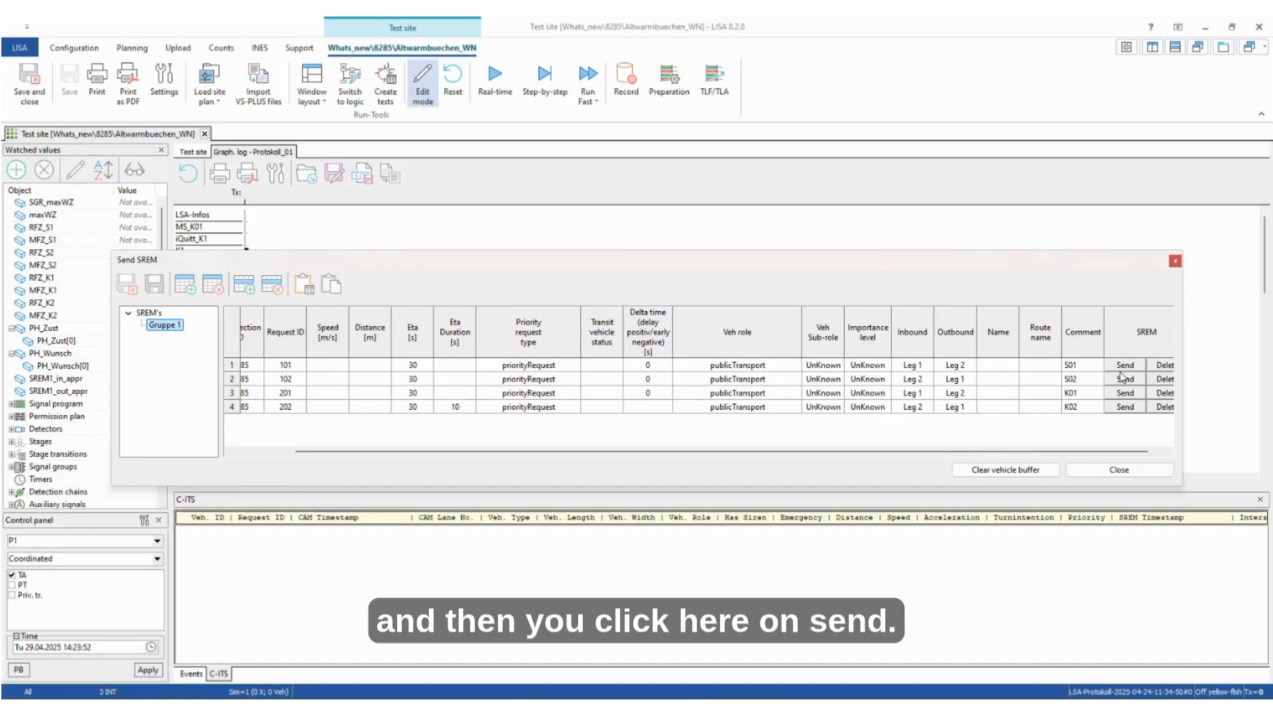
{"action": "left_click", "coordinate": [1177, 264]}
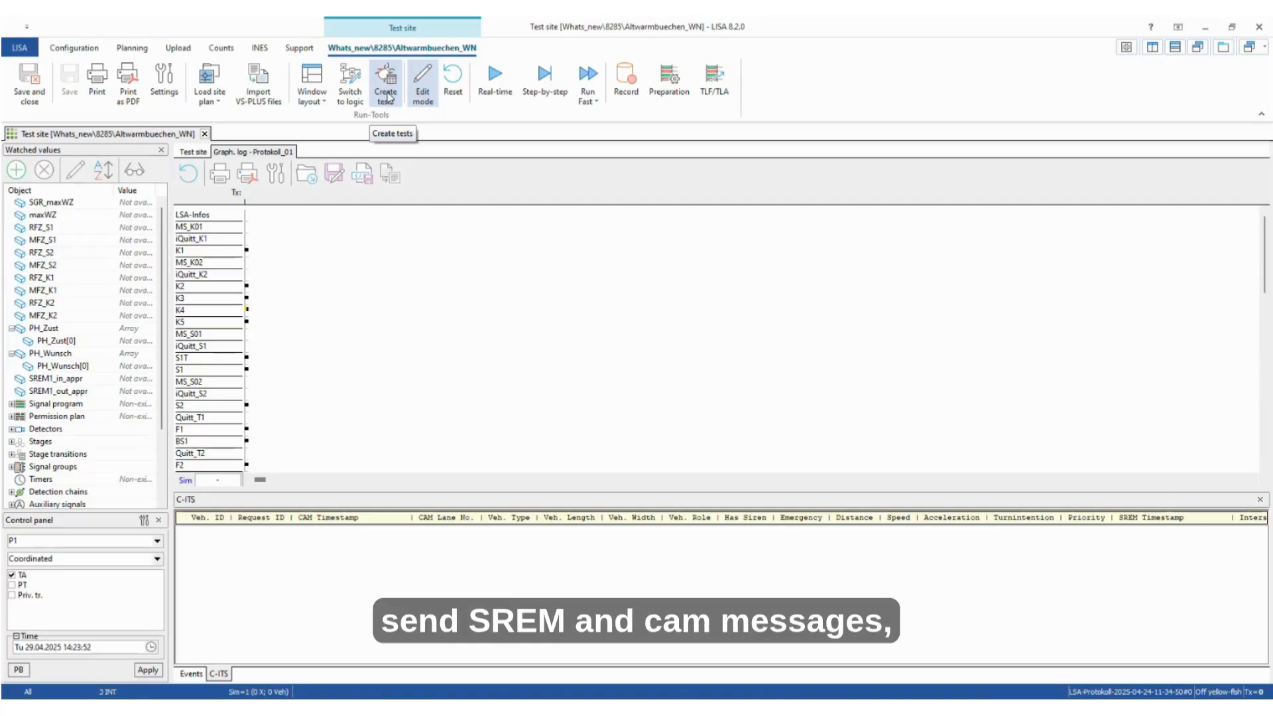
Step: Open the test routine "max. Verl. Bus K2" in Create tests and inspect the Send SREM action in row 5
{"action": "left_click", "coordinate": [389, 97]}
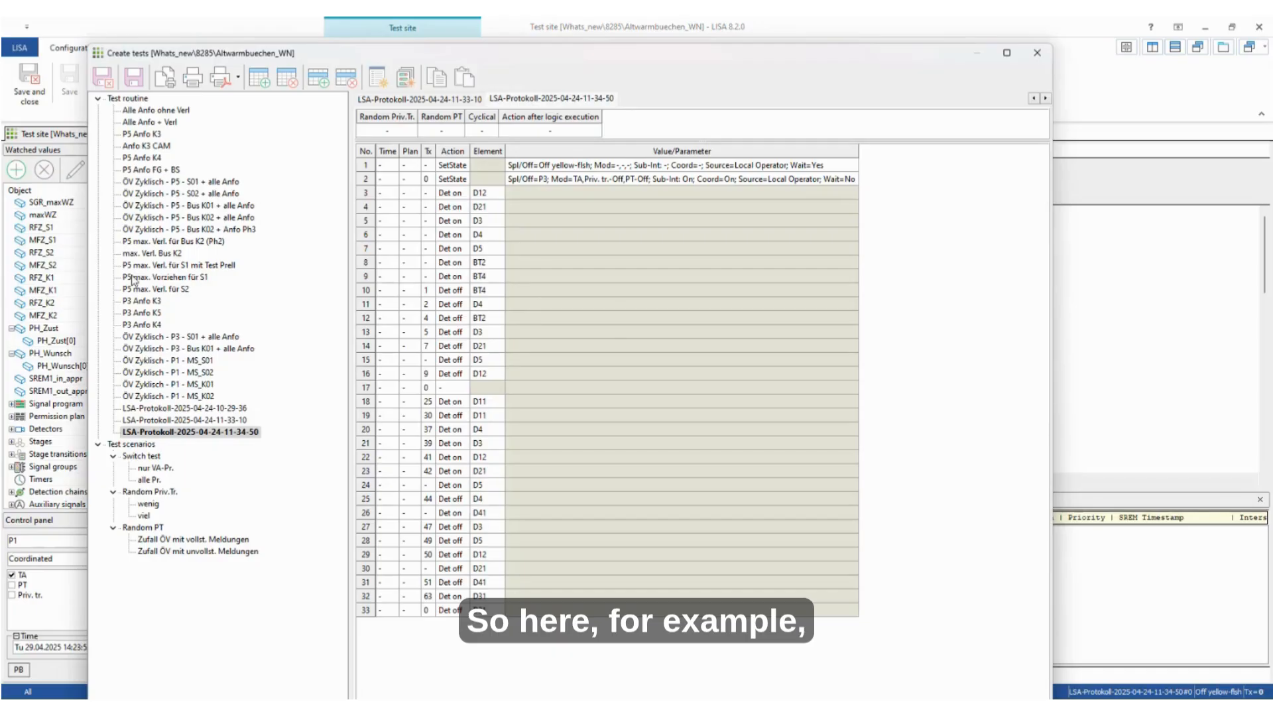
{"action": "left_click", "coordinate": [165, 254]}
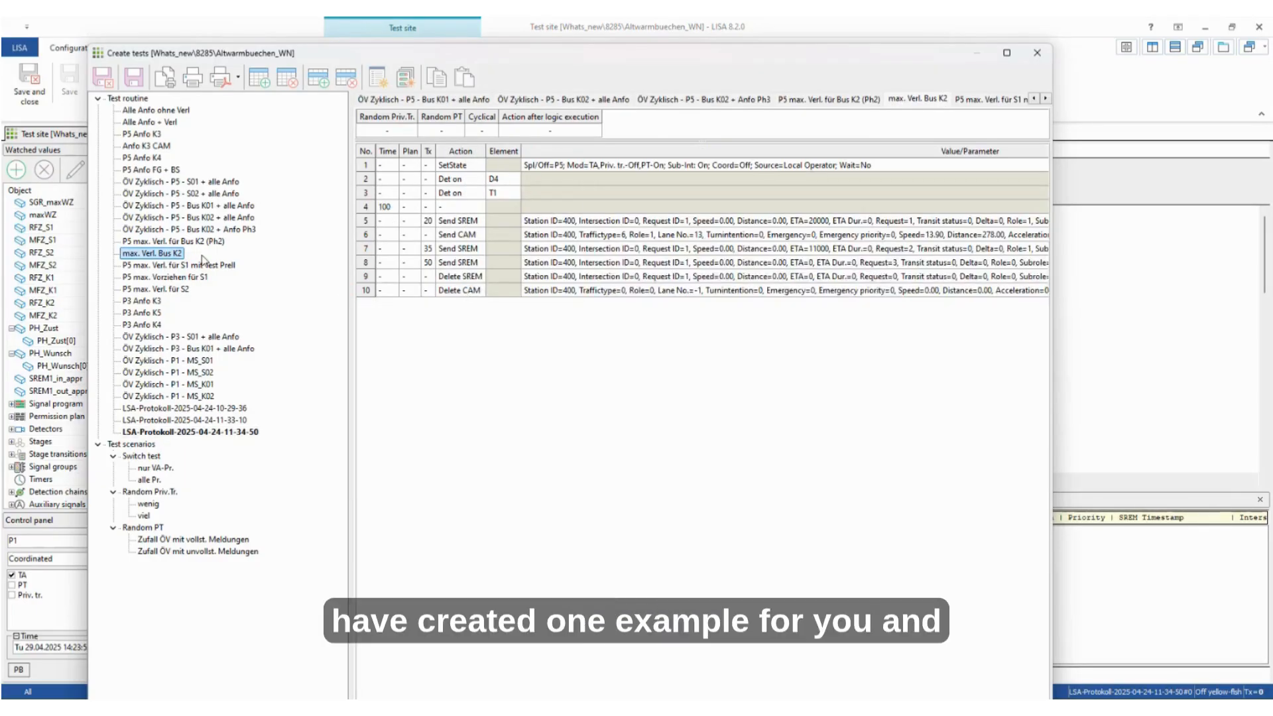
{"action": "left_click", "coordinate": [456, 223]}
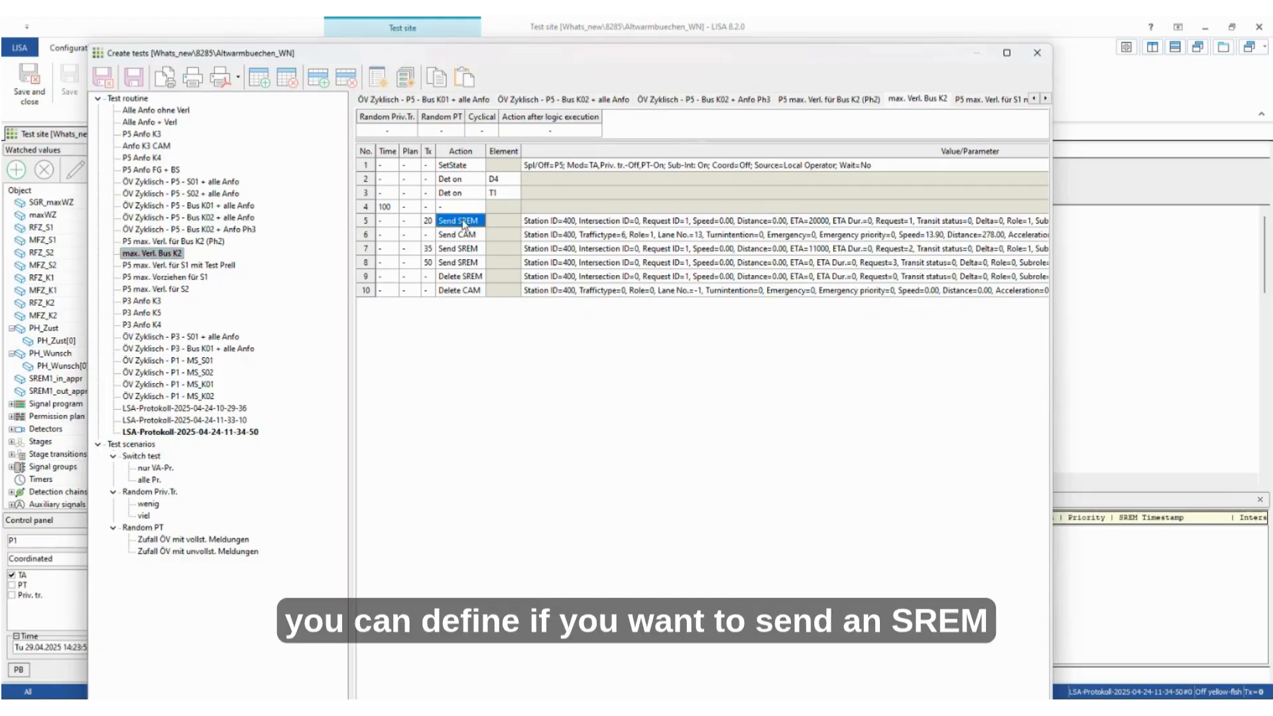
{"action": "left_click", "coordinate": [463, 223]}
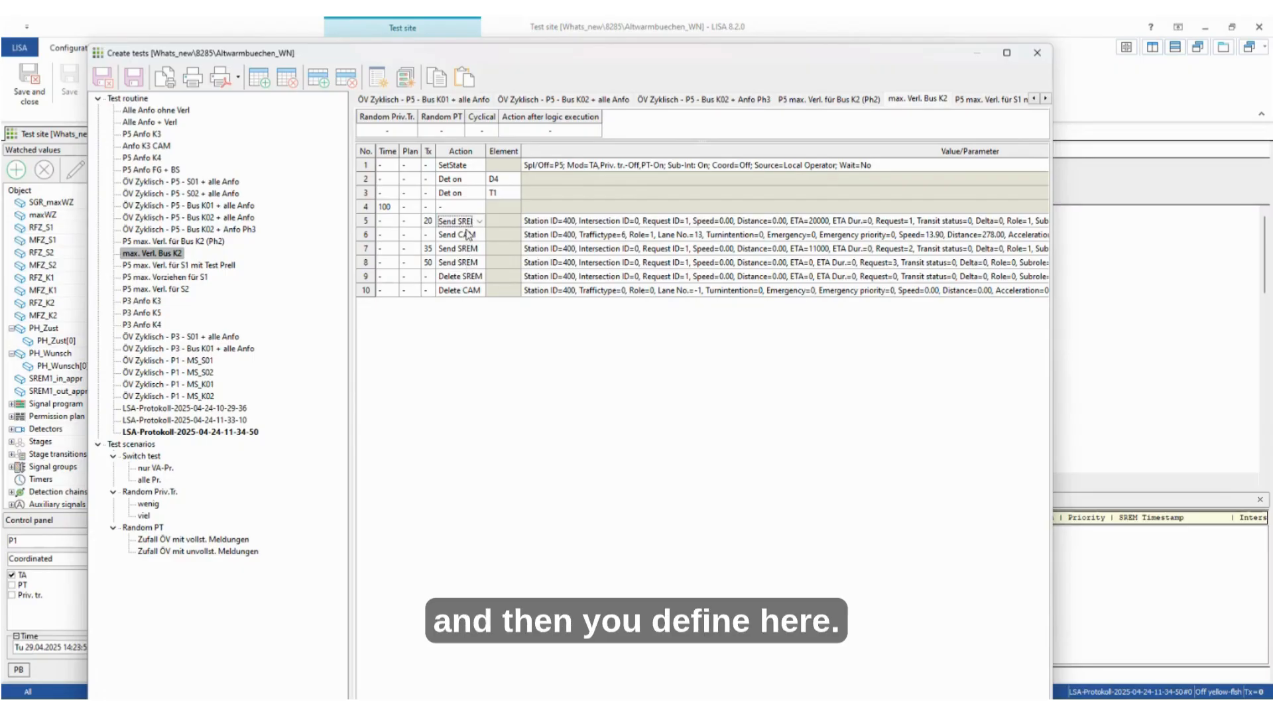
Step: Examine the inbound and request type options in the parameters of the row 5 Send SREM action
{"action": "left_click", "coordinate": [592, 221]}
{"action": "left_click", "coordinate": [593, 221]}
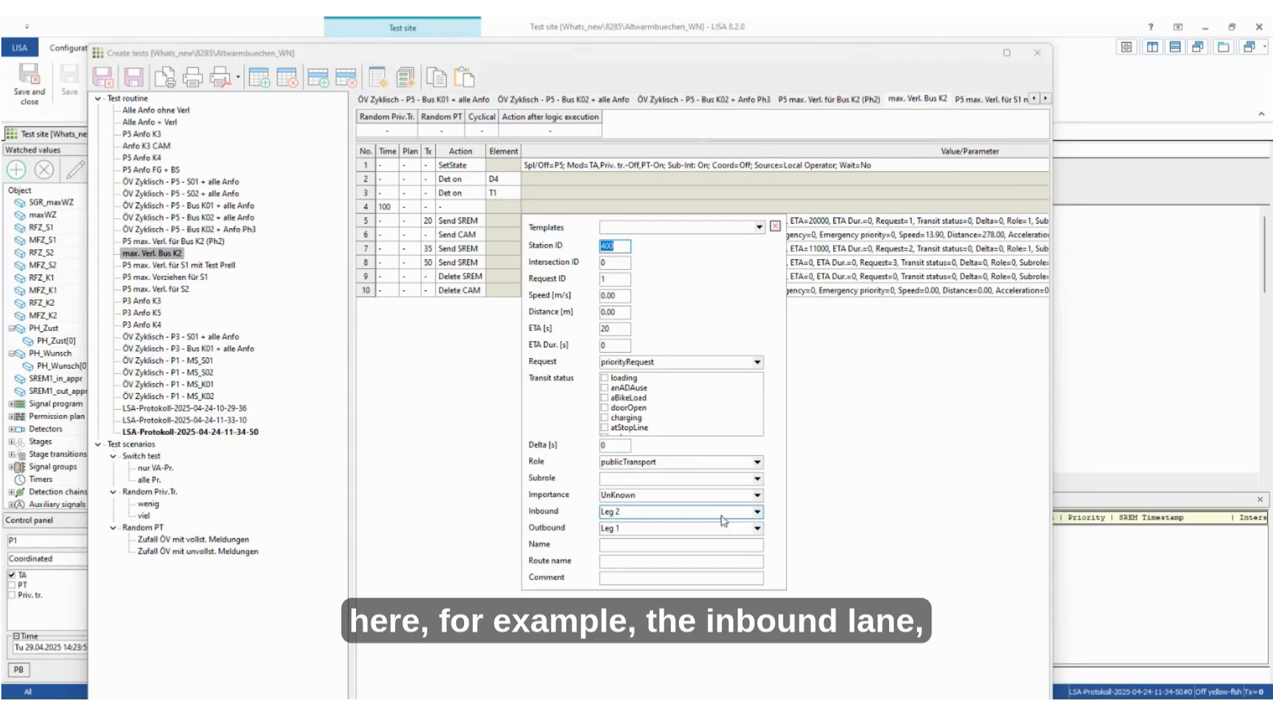
{"action": "left_click", "coordinate": [757, 512]}
{"action": "scroll", "coordinate": [711, 561], "scroll_direction": "down", "scroll_amount": 5}
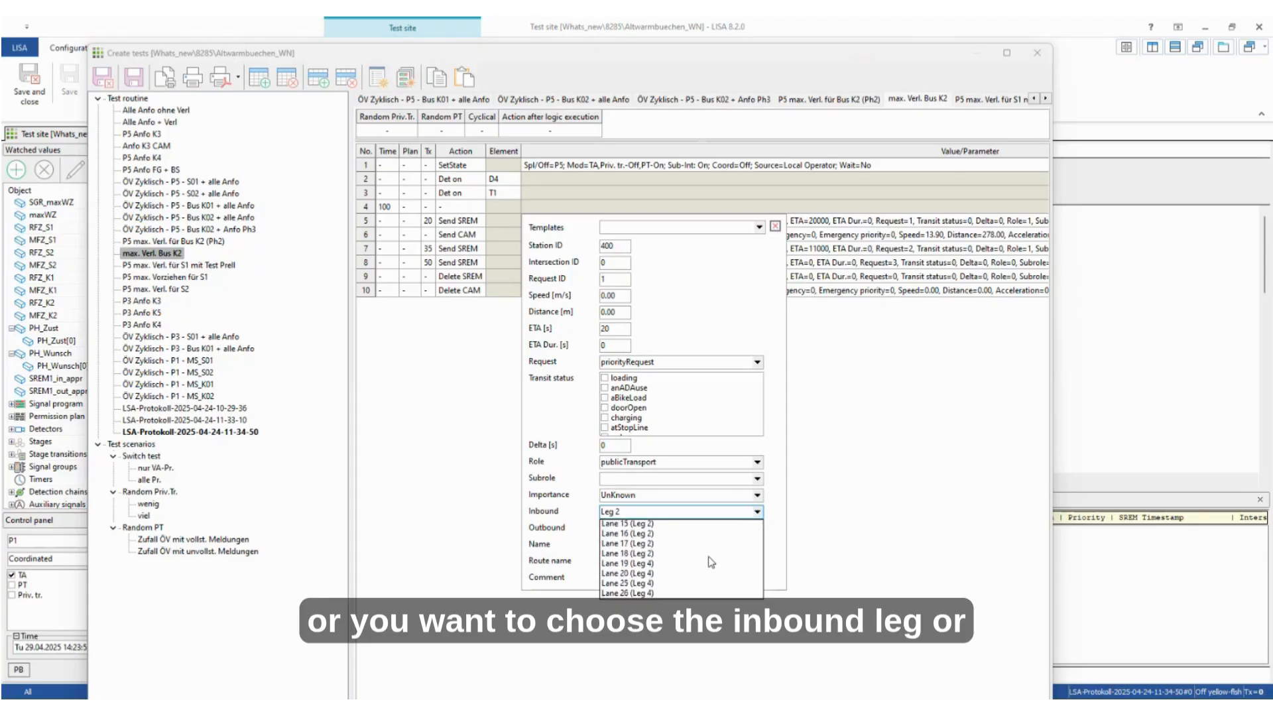
{"action": "scroll", "coordinate": [711, 561], "scroll_direction": "down", "scroll_amount": 5}
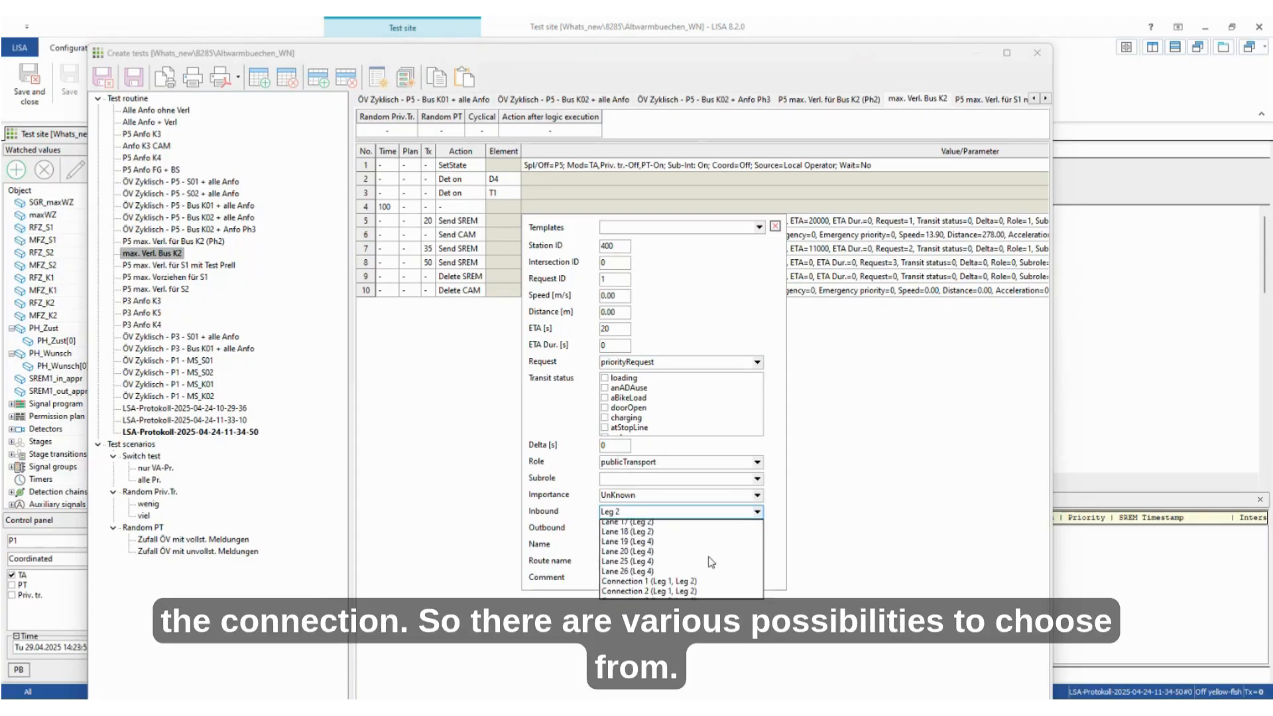
{"action": "left_click", "coordinate": [777, 513]}
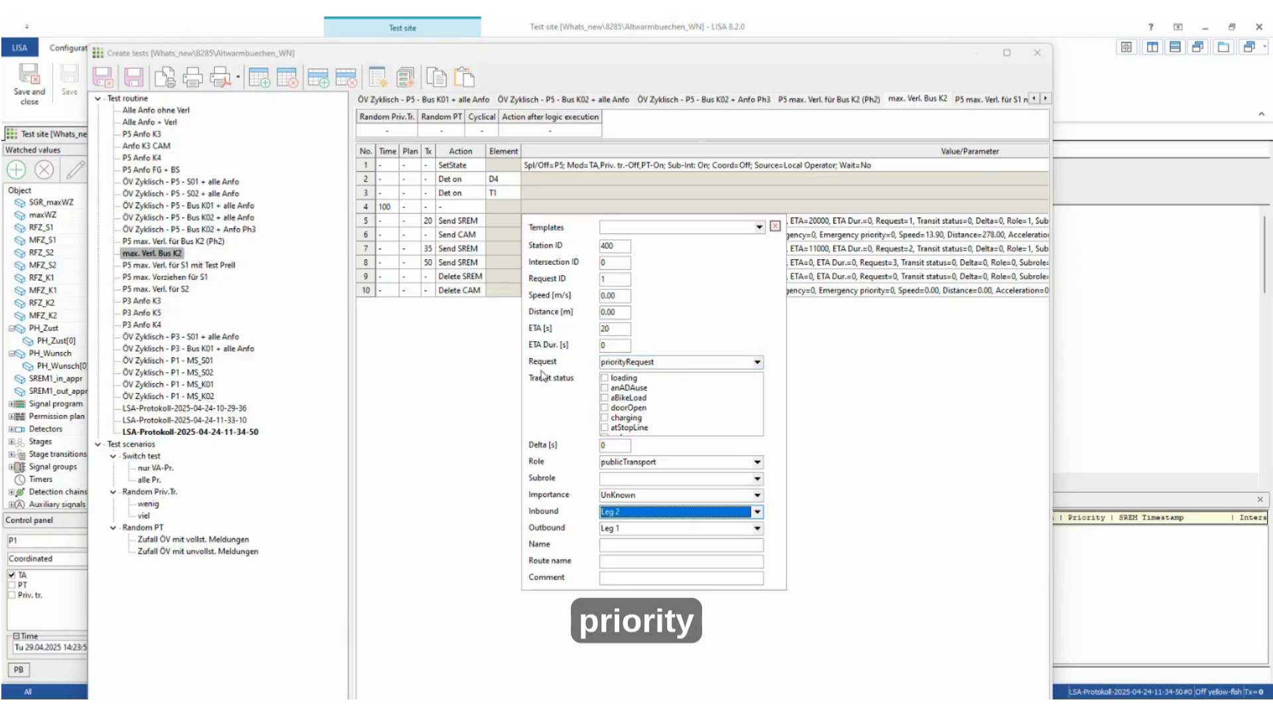
{"action": "left_click", "coordinate": [760, 365]}
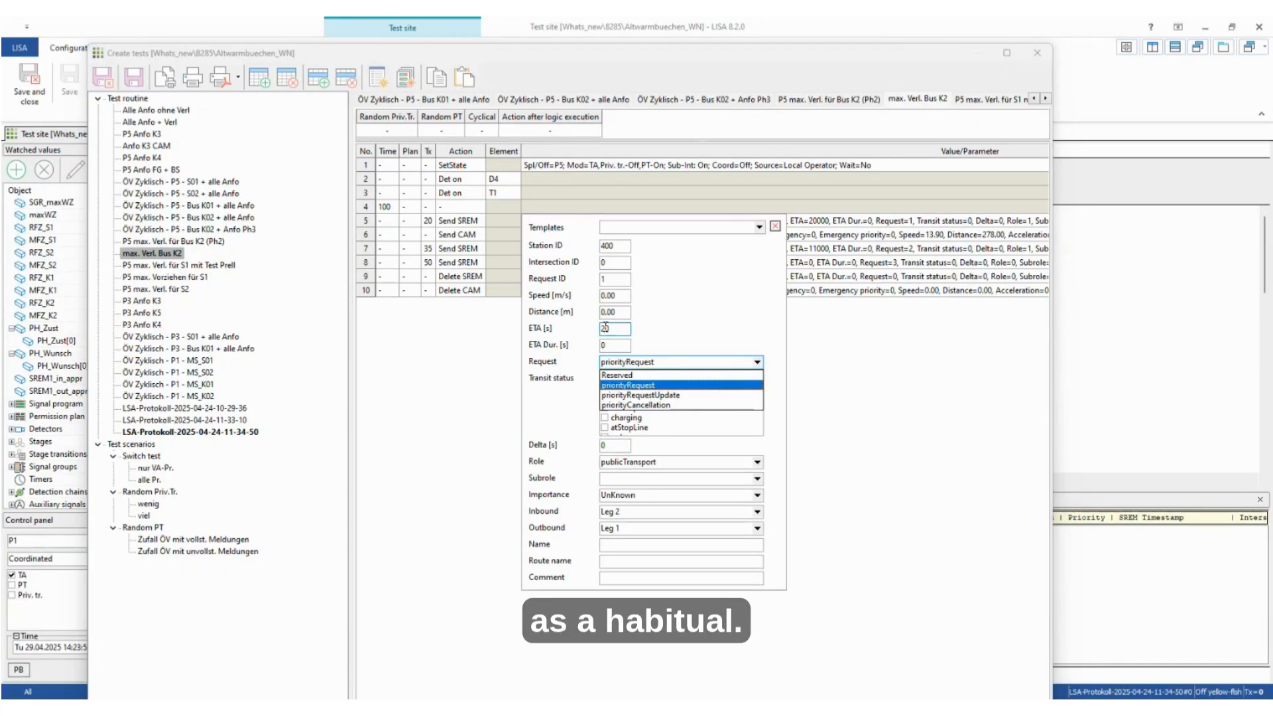
{"action": "left_click", "coordinate": [858, 382]}
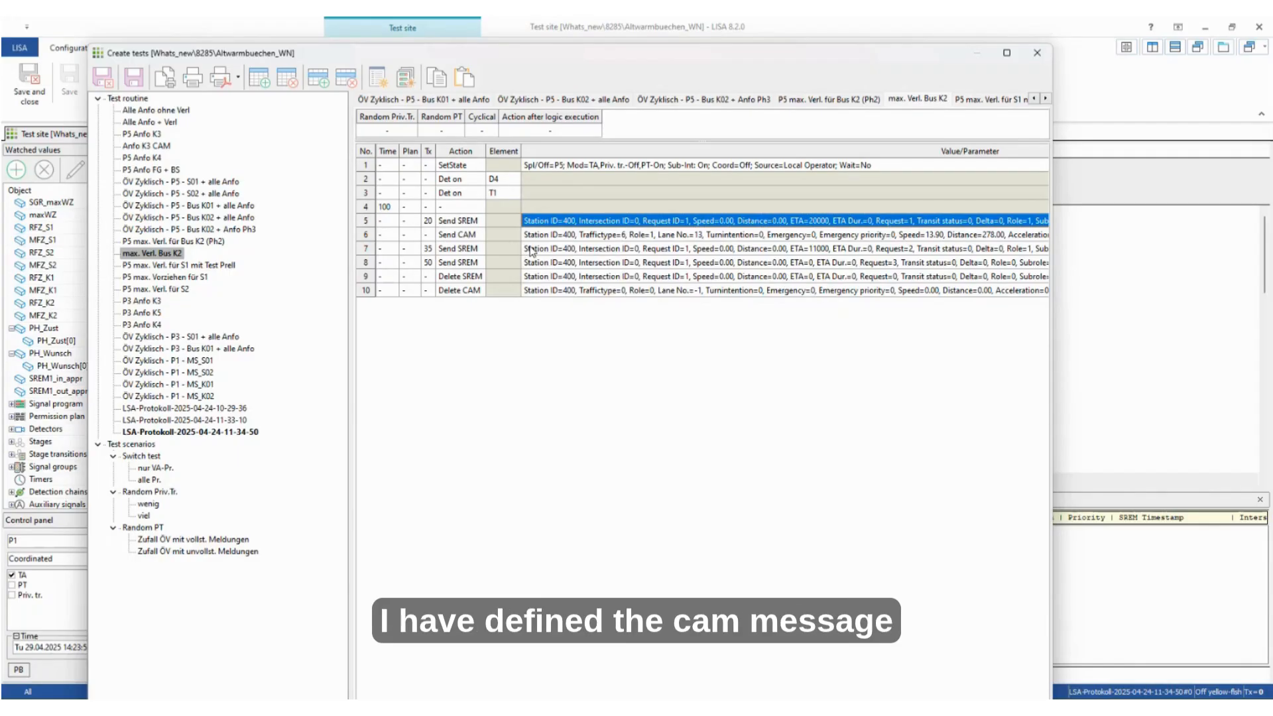
Step: Examine the parameters of the Send CAM action in row 6 and of the Send SREM action in row 7
{"action": "double_click", "coordinate": [565, 238]}
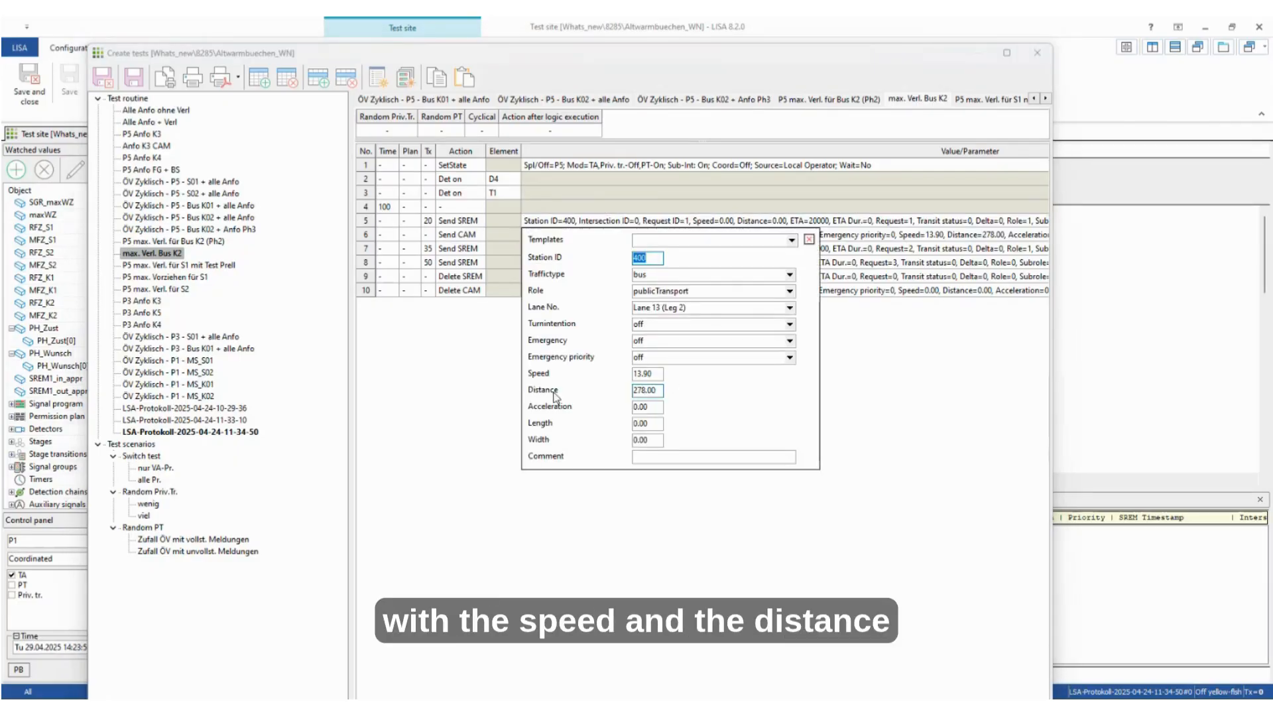
{"action": "left_click", "coordinate": [451, 366]}
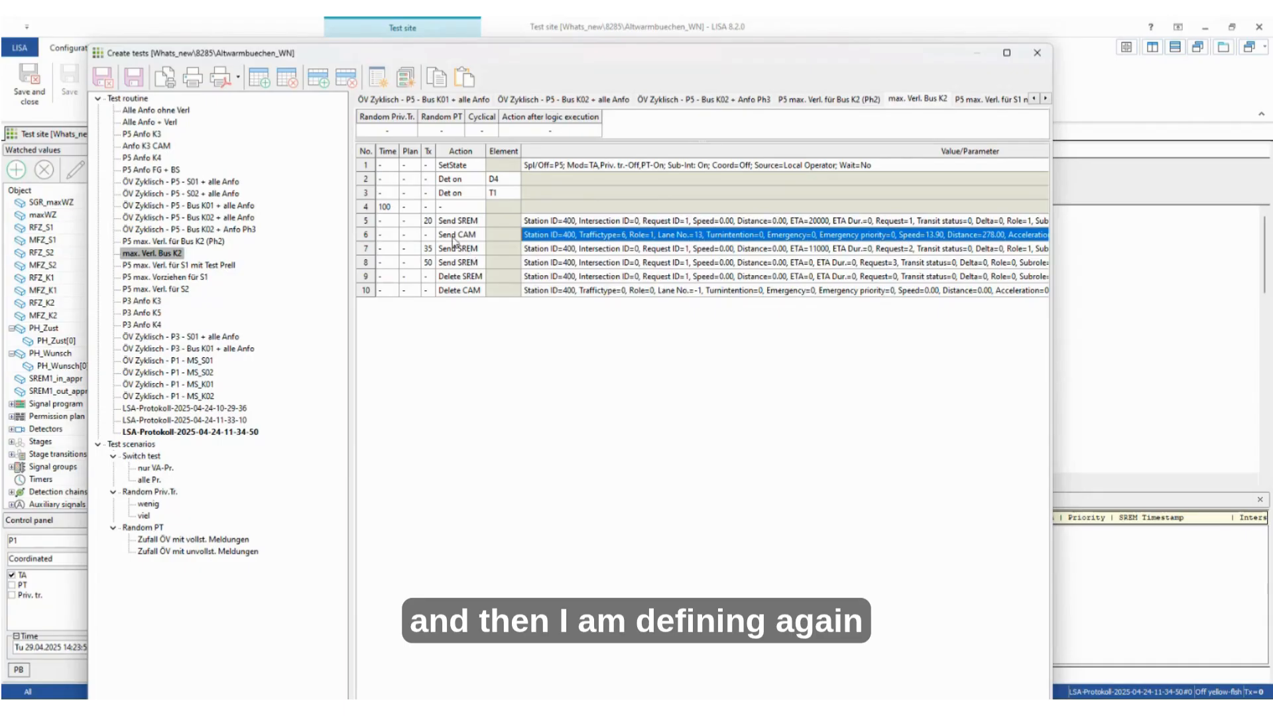
{"action": "left_click", "coordinate": [475, 250]}
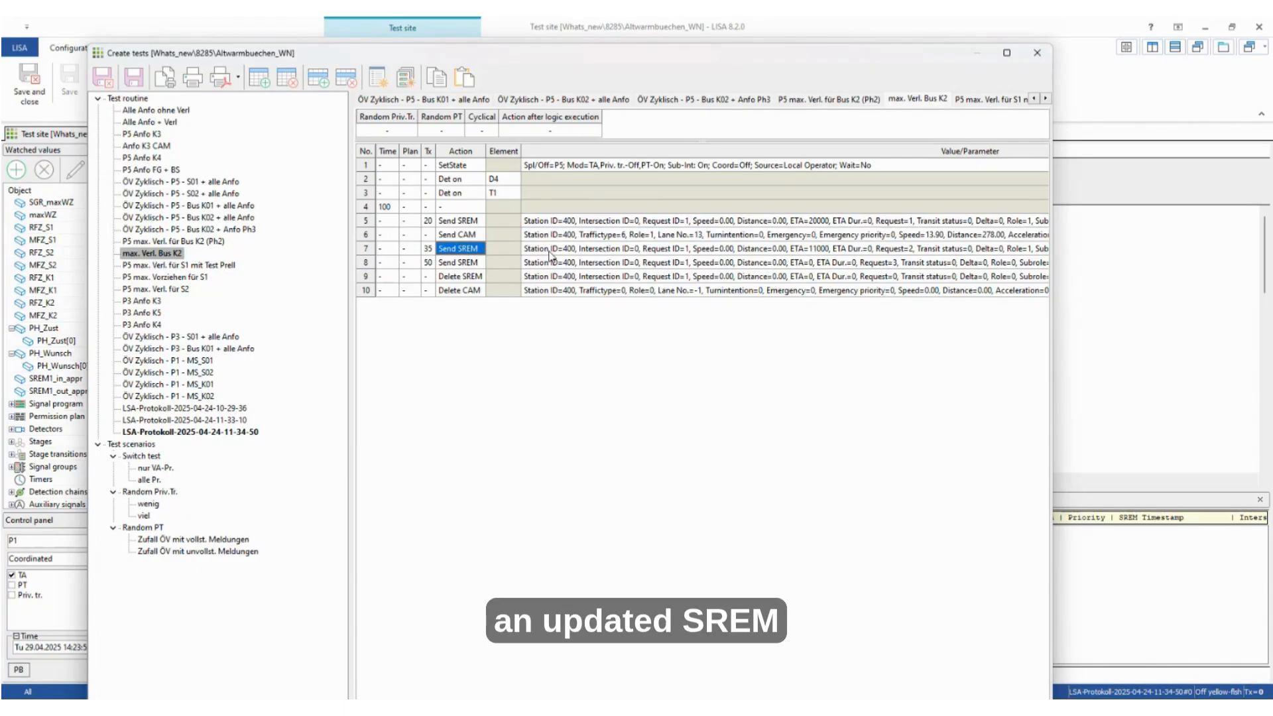
{"action": "left_click", "coordinate": [549, 253]}
{"action": "left_click", "coordinate": [549, 253]}
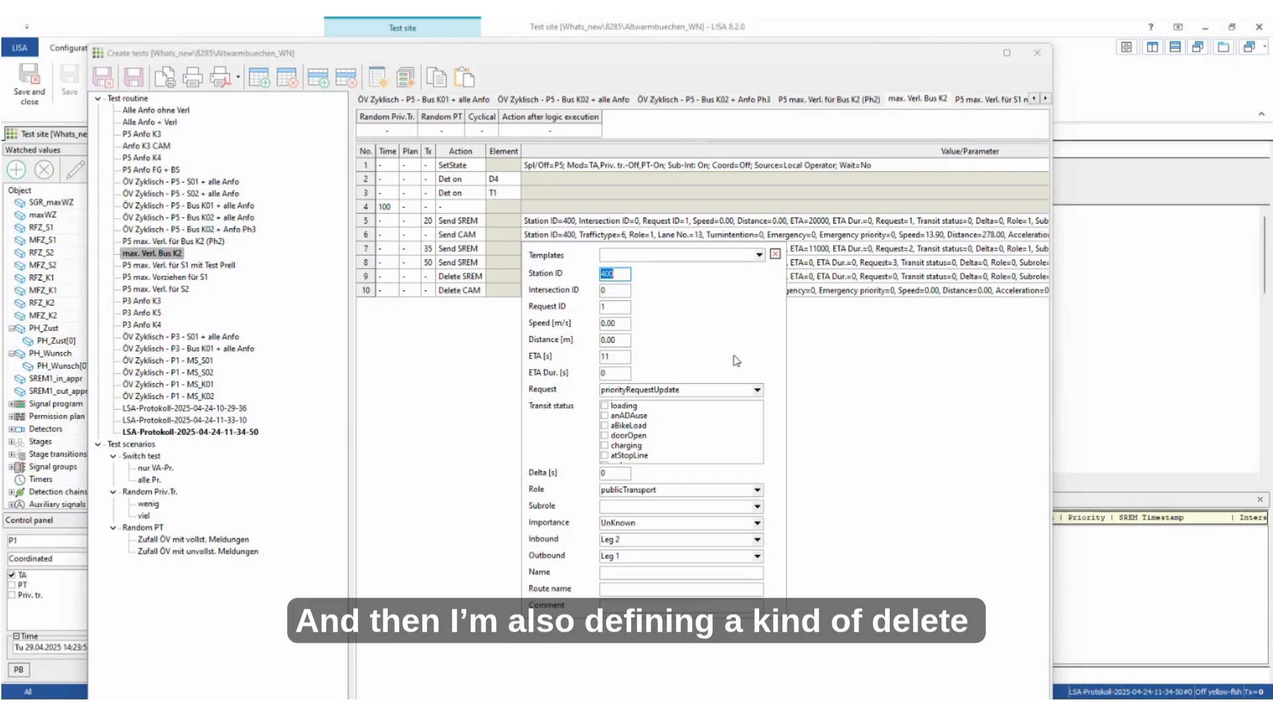
Step: Inspect the Delete SREM action in row 9 and close Create tests without saving the changed data
{"action": "left_click", "coordinate": [466, 277]}
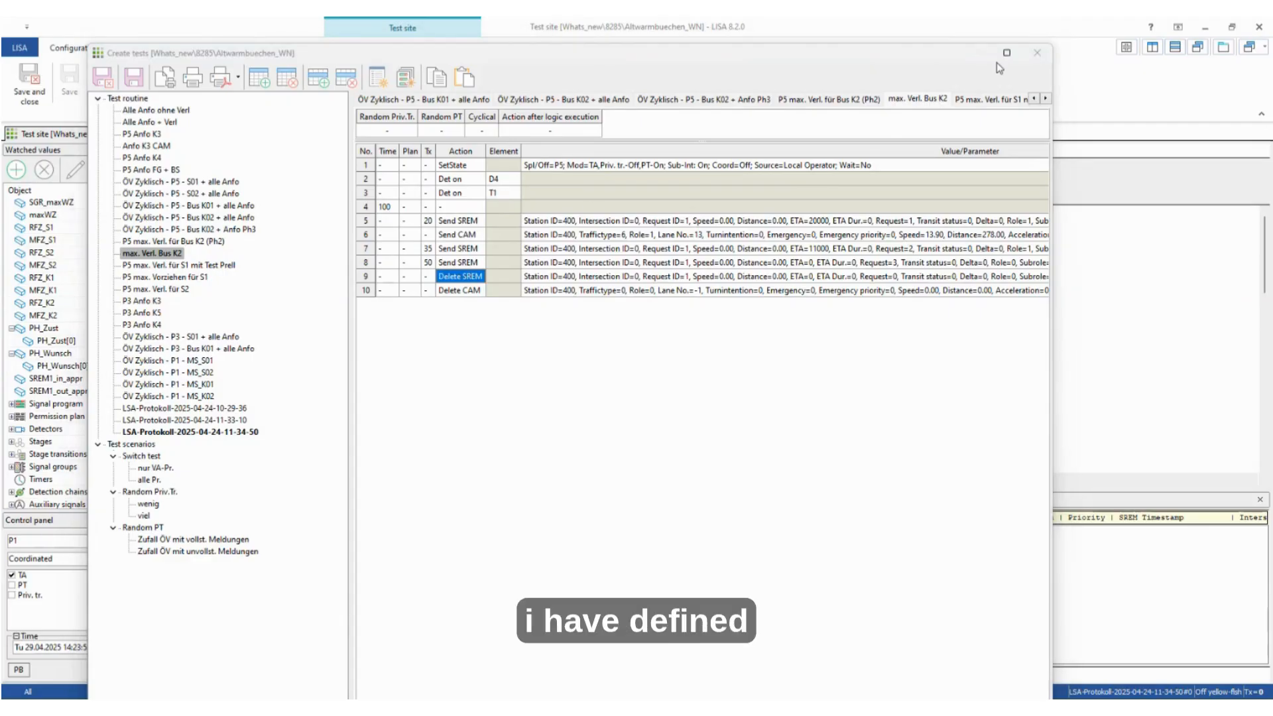
{"action": "left_click", "coordinate": [1038, 58]}
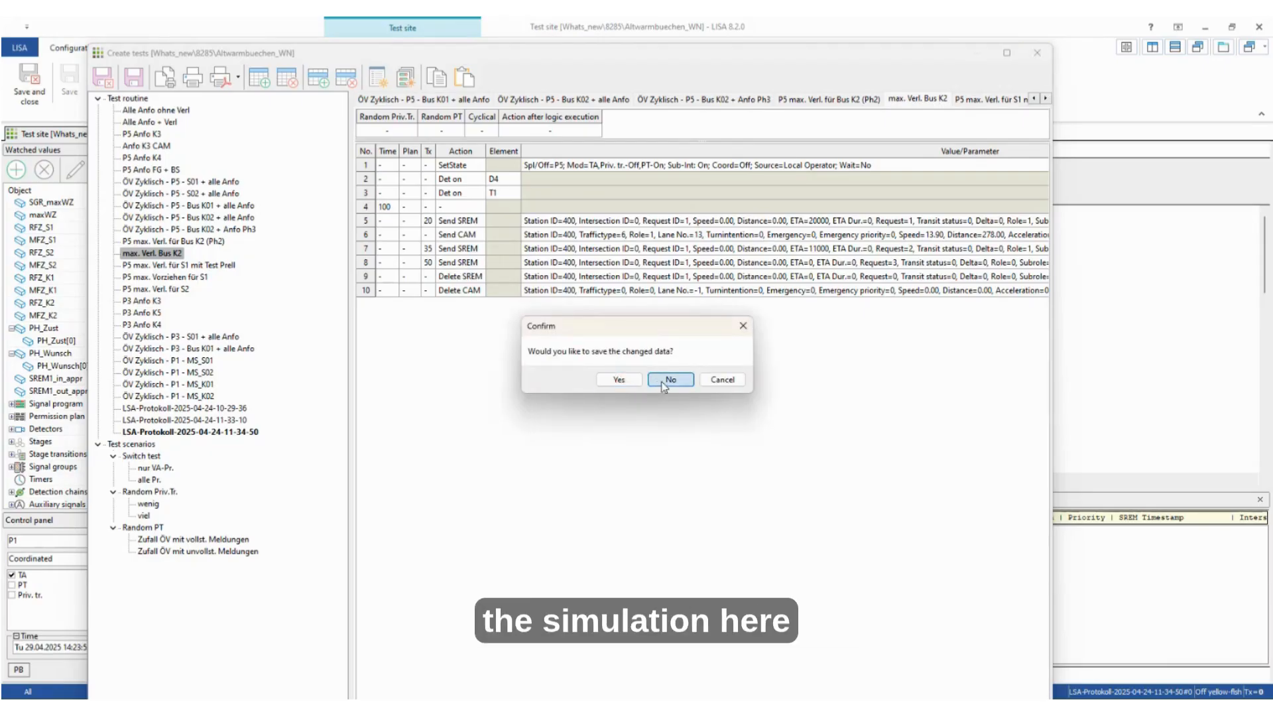
{"action": "left_click", "coordinate": [670, 380]}
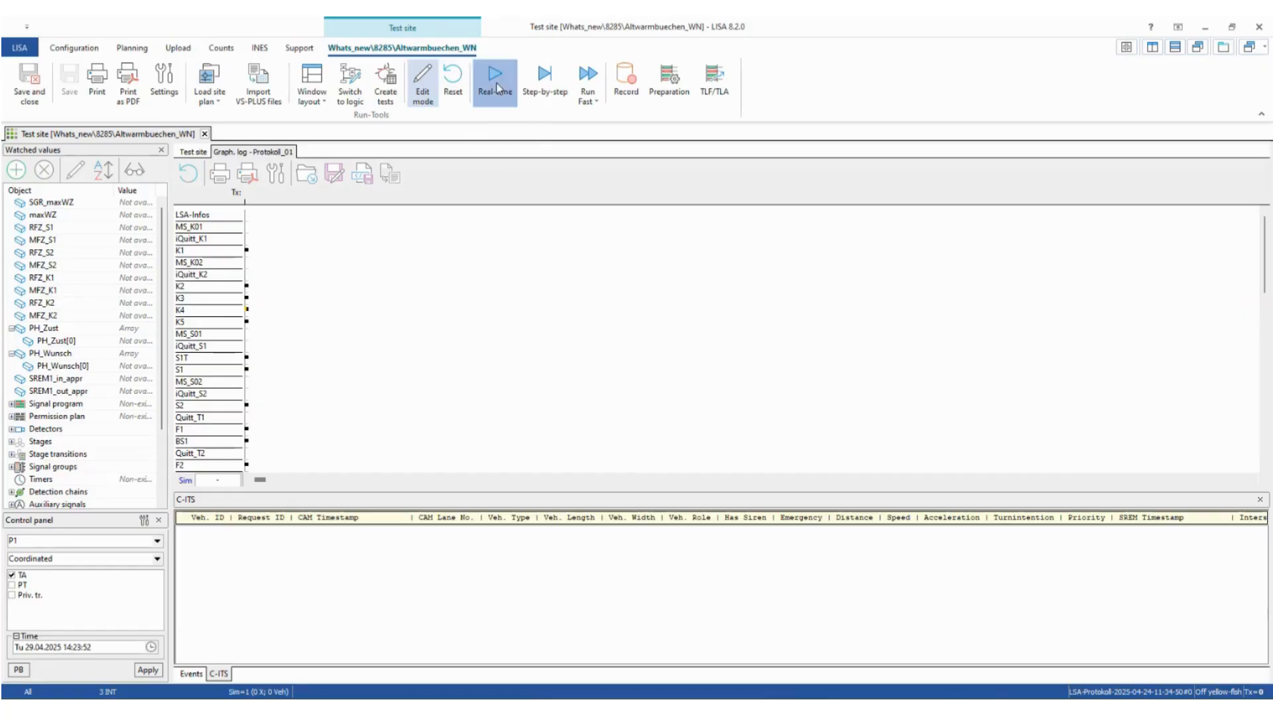
Step: Run the simulation in real time and fast mode, check the C-ITS table's CAM and SREM display options, and pause the run
{"action": "left_click", "coordinate": [496, 87]}
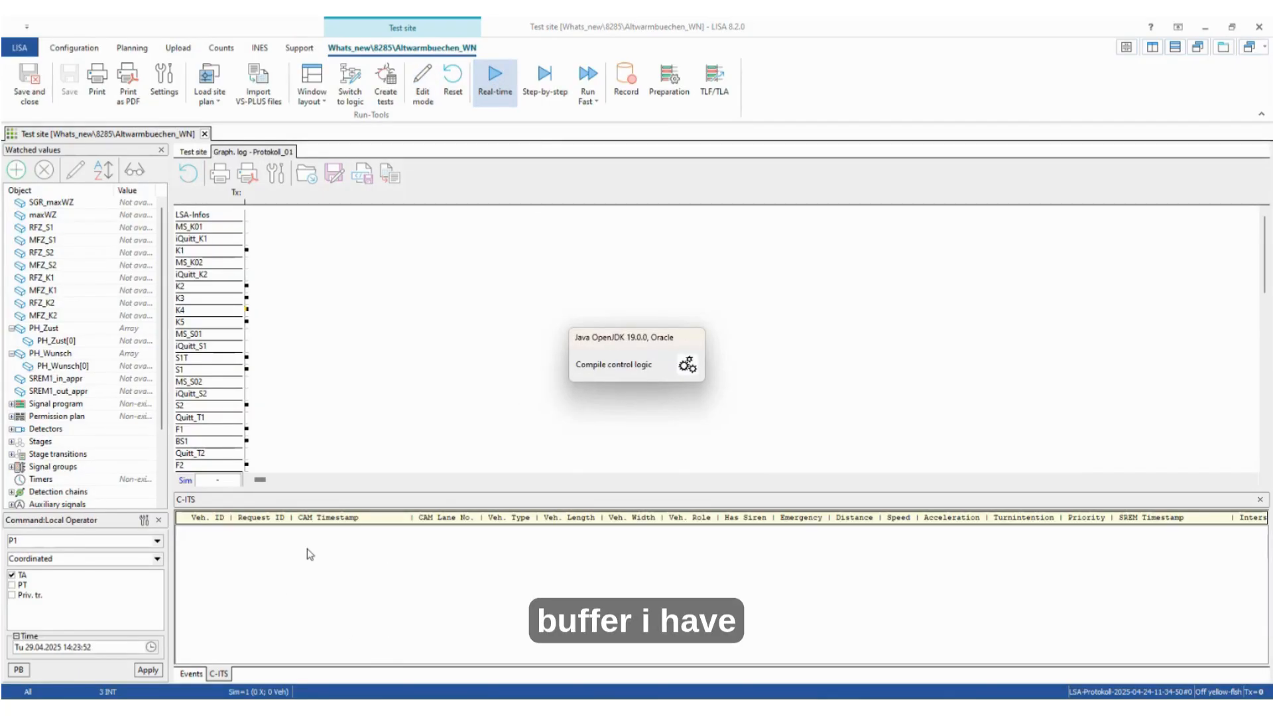
{"action": "right_click", "coordinate": [313, 578]}
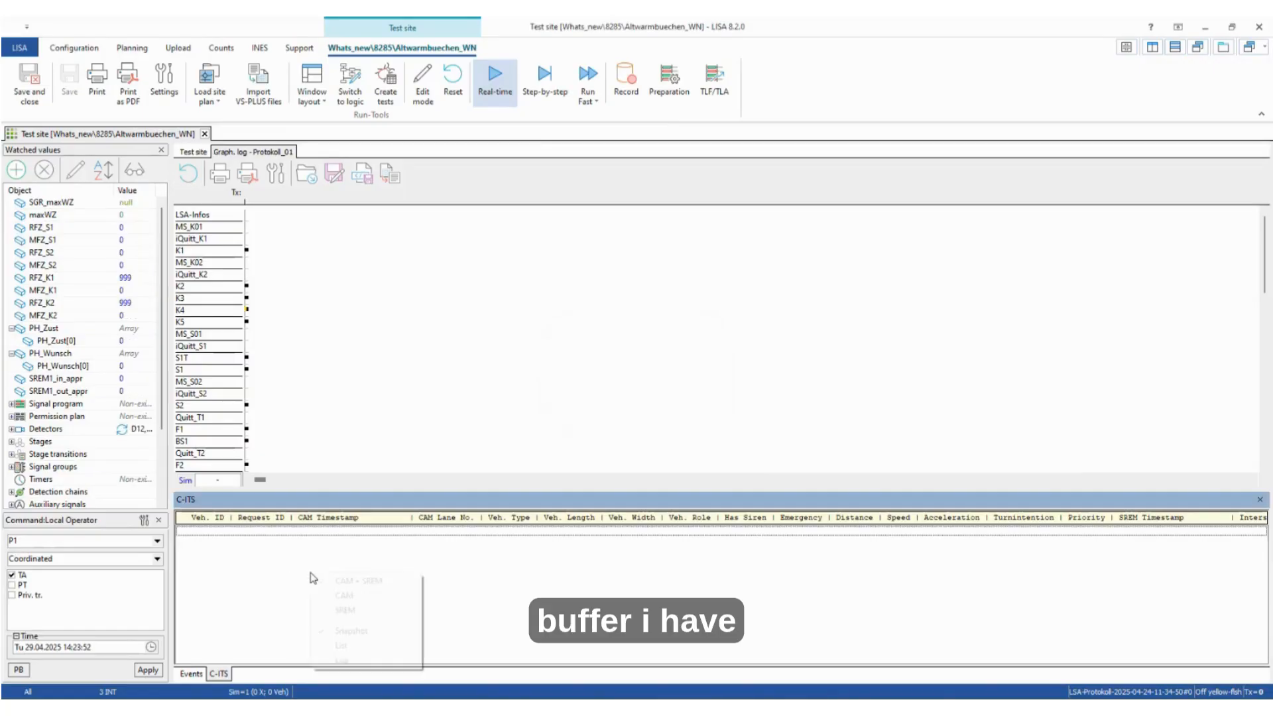
{"action": "left_click", "coordinate": [507, 605]}
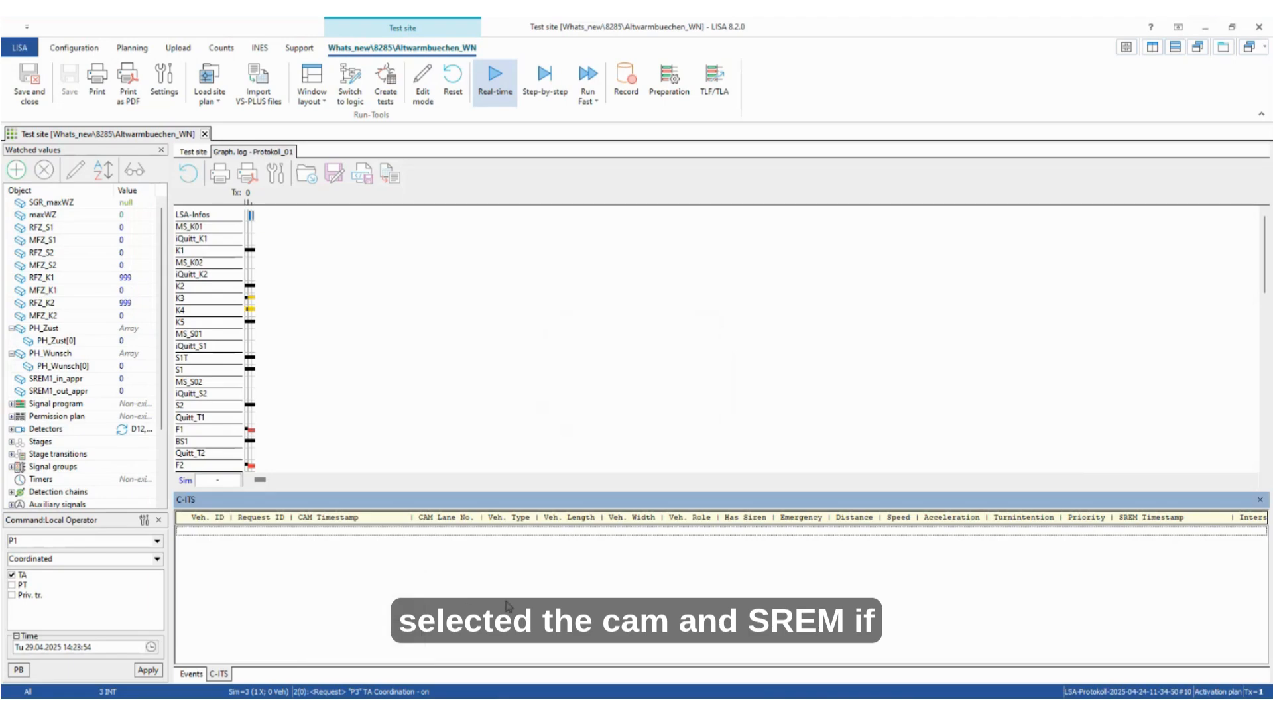
{"action": "left_click", "coordinate": [587, 76]}
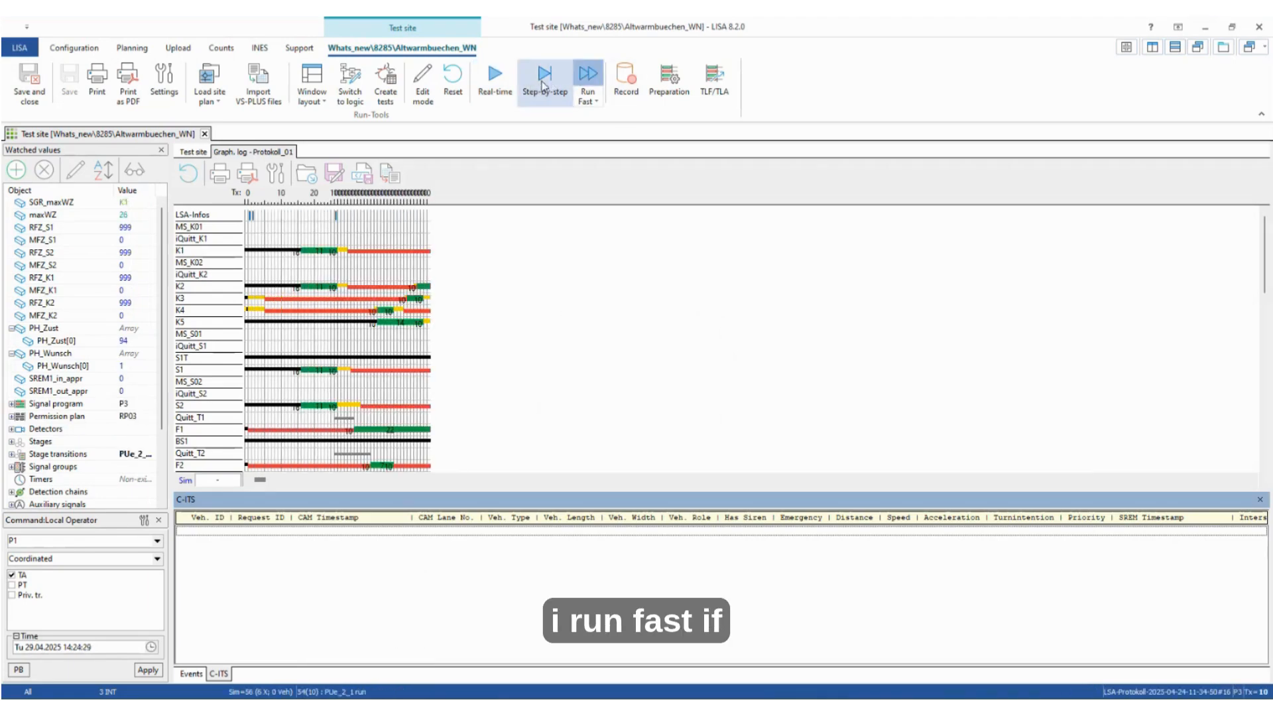
{"action": "left_click", "coordinate": [544, 84]}
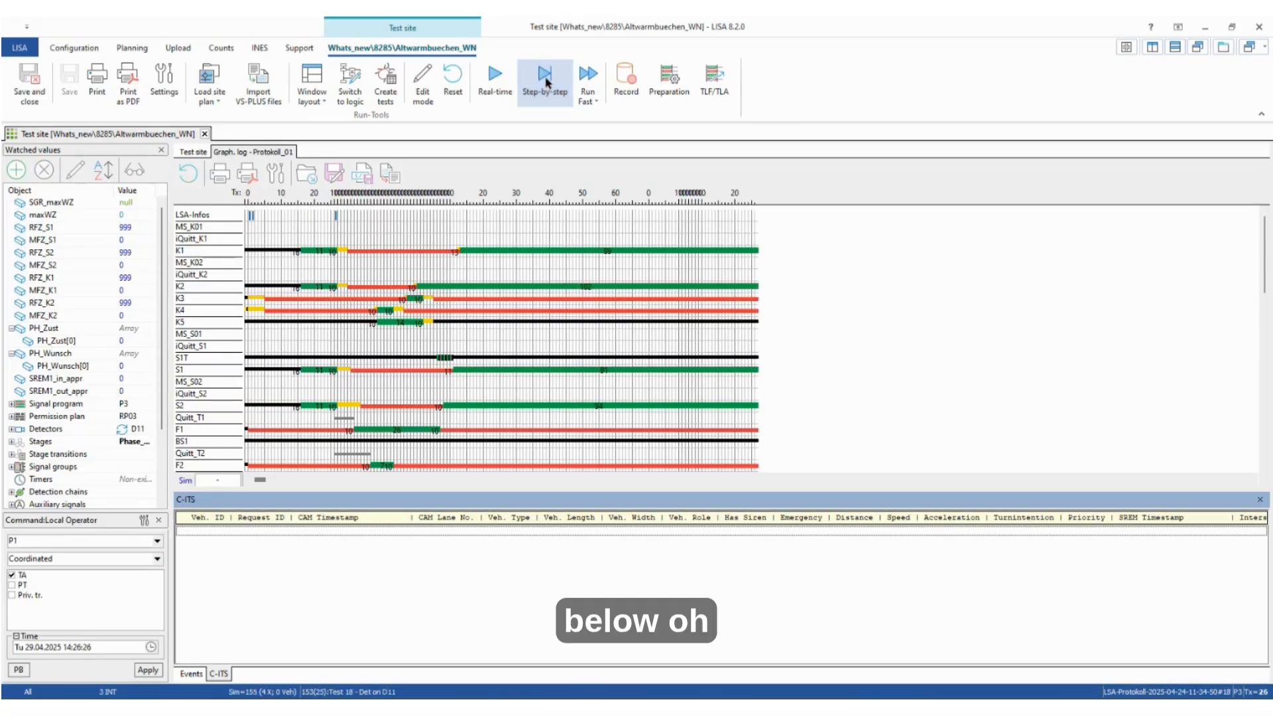
Step: Choose "max. Verl. Bus K2" as the test routine to run in Create tests and save the selection
{"action": "left_click", "coordinate": [386, 83]}
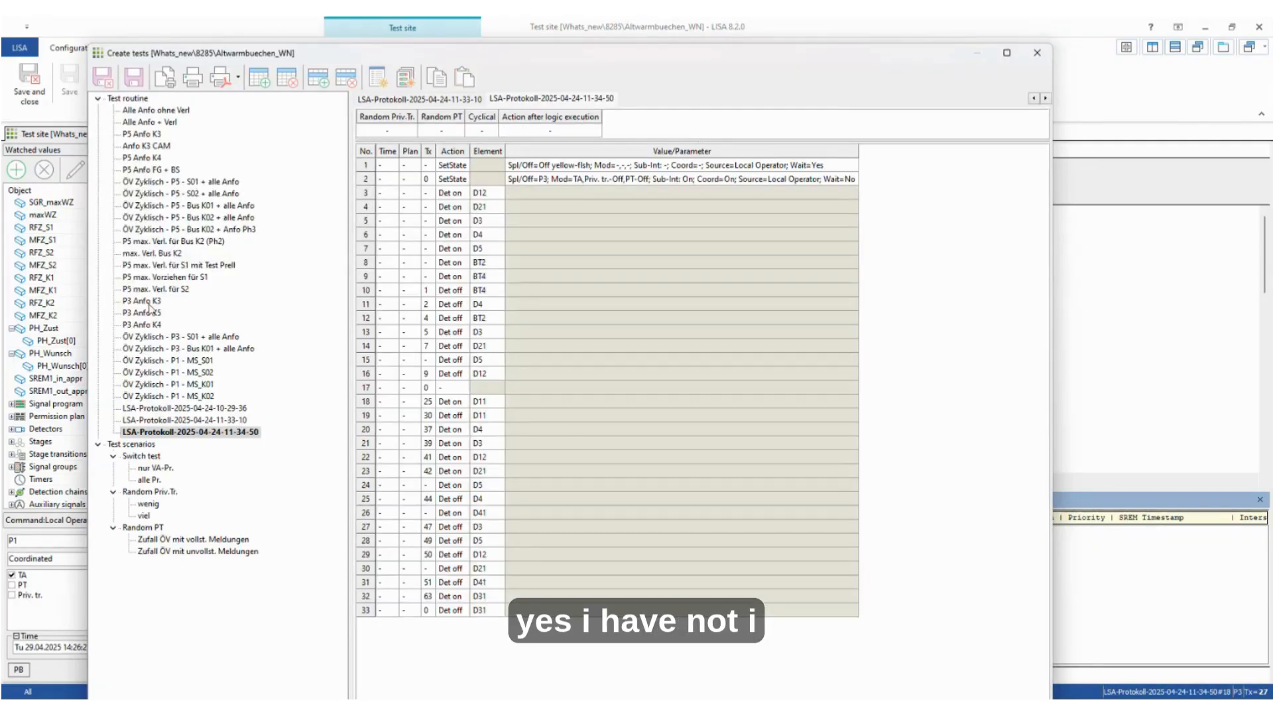
{"action": "left_click", "coordinate": [156, 255]}
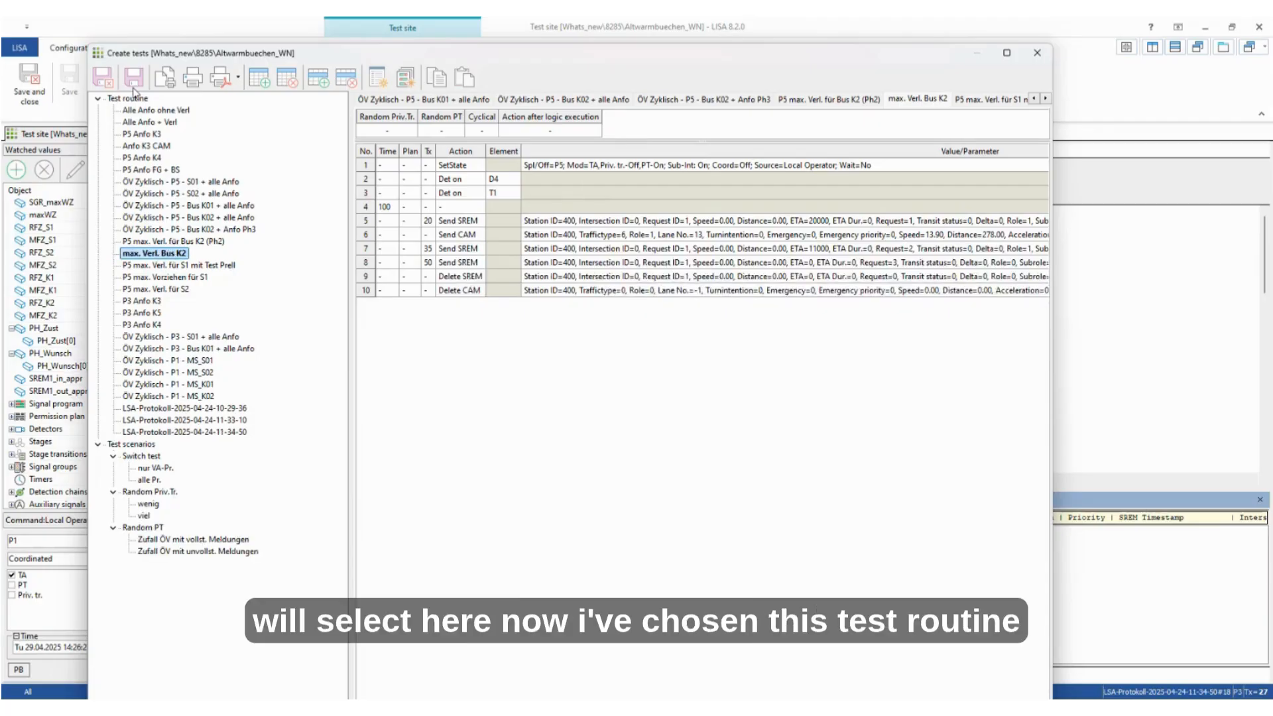
{"action": "left_click", "coordinate": [101, 79]}
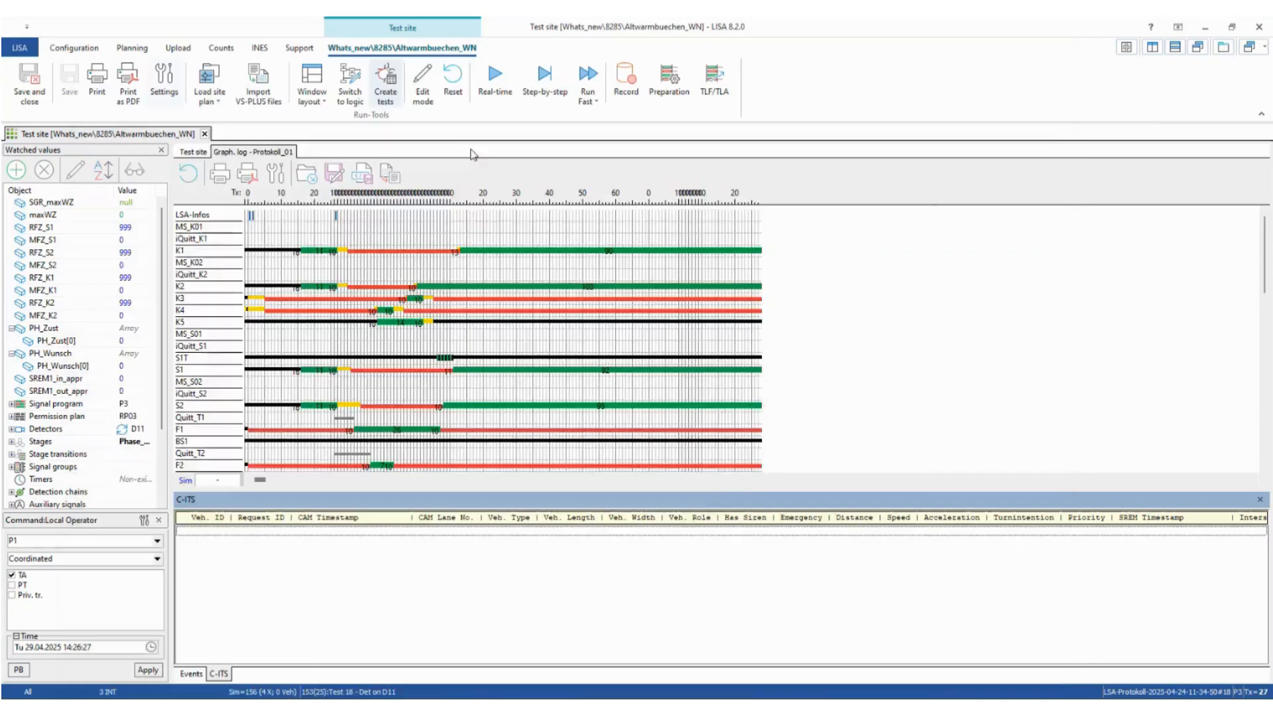
Step: Restart the simulation with the chosen test routine and pause it when the bus's CAM and SREM data enter the C-ITS table
{"action": "left_click", "coordinate": [586, 98]}
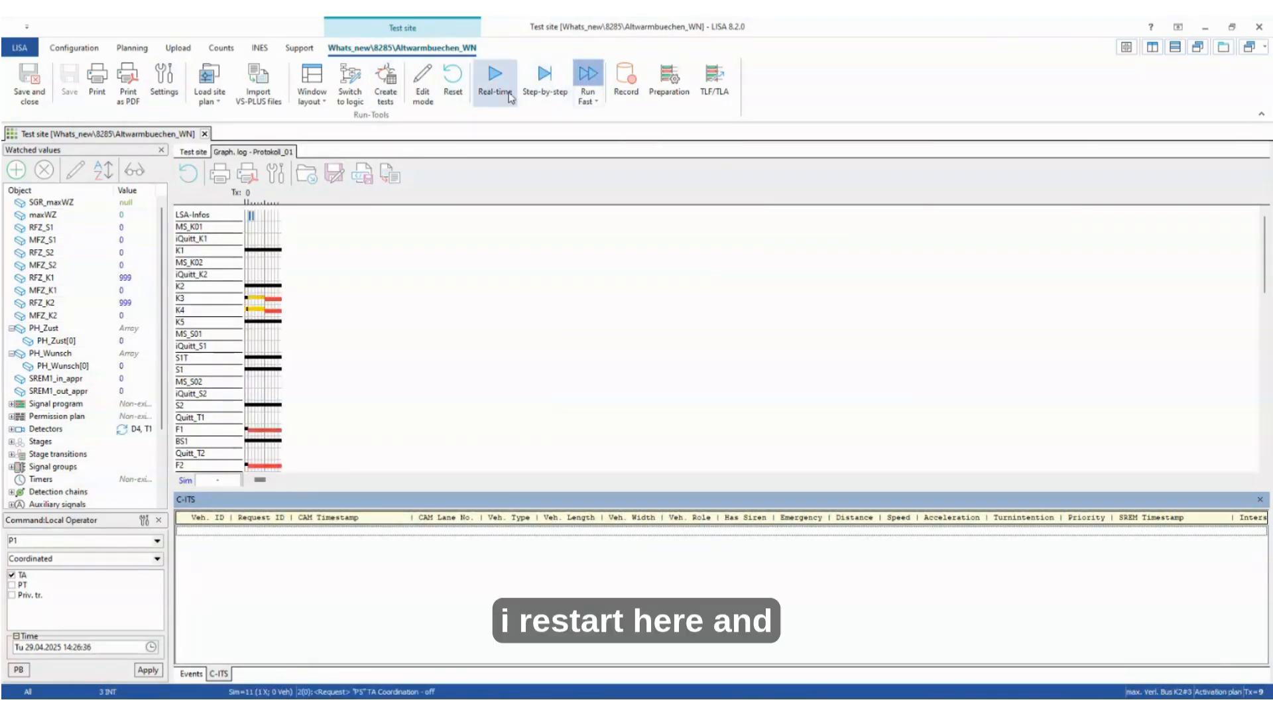
{"action": "left_click", "coordinate": [497, 83]}
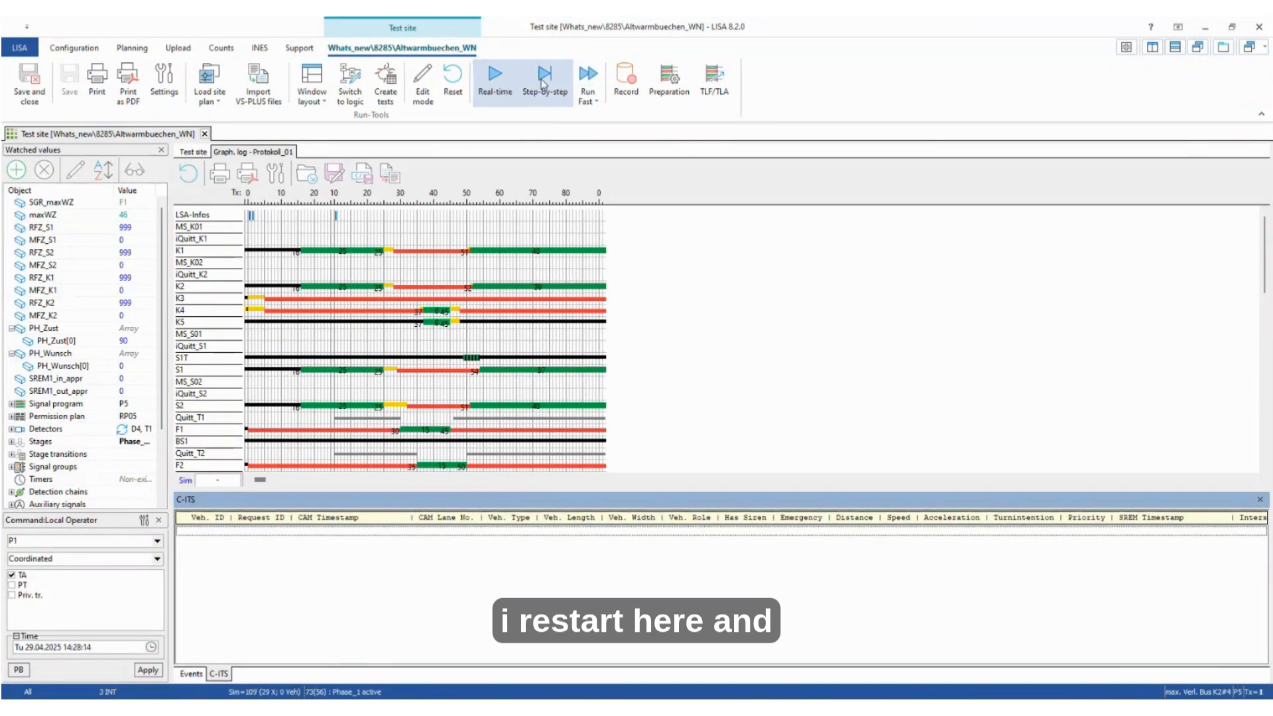
{"action": "left_click", "coordinate": [544, 85]}
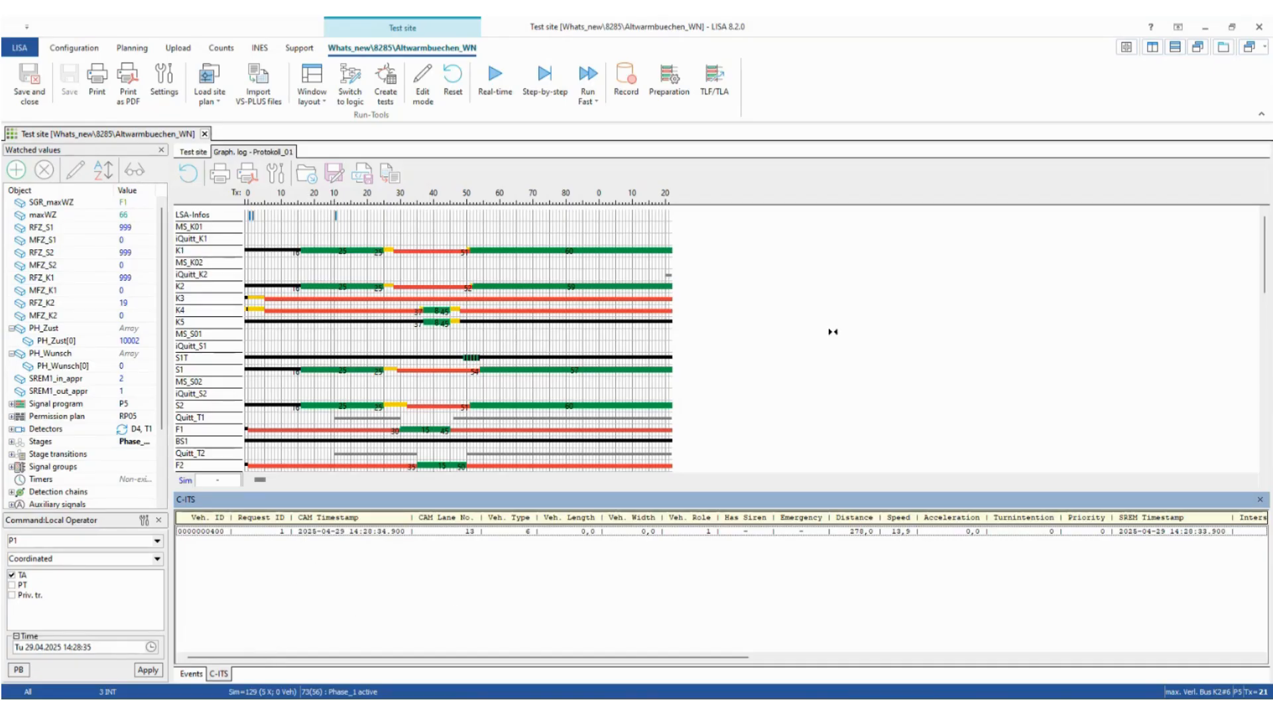
{"action": "left_click_drag", "start_coordinate": [728, 338], "coordinate": [763, 358]}
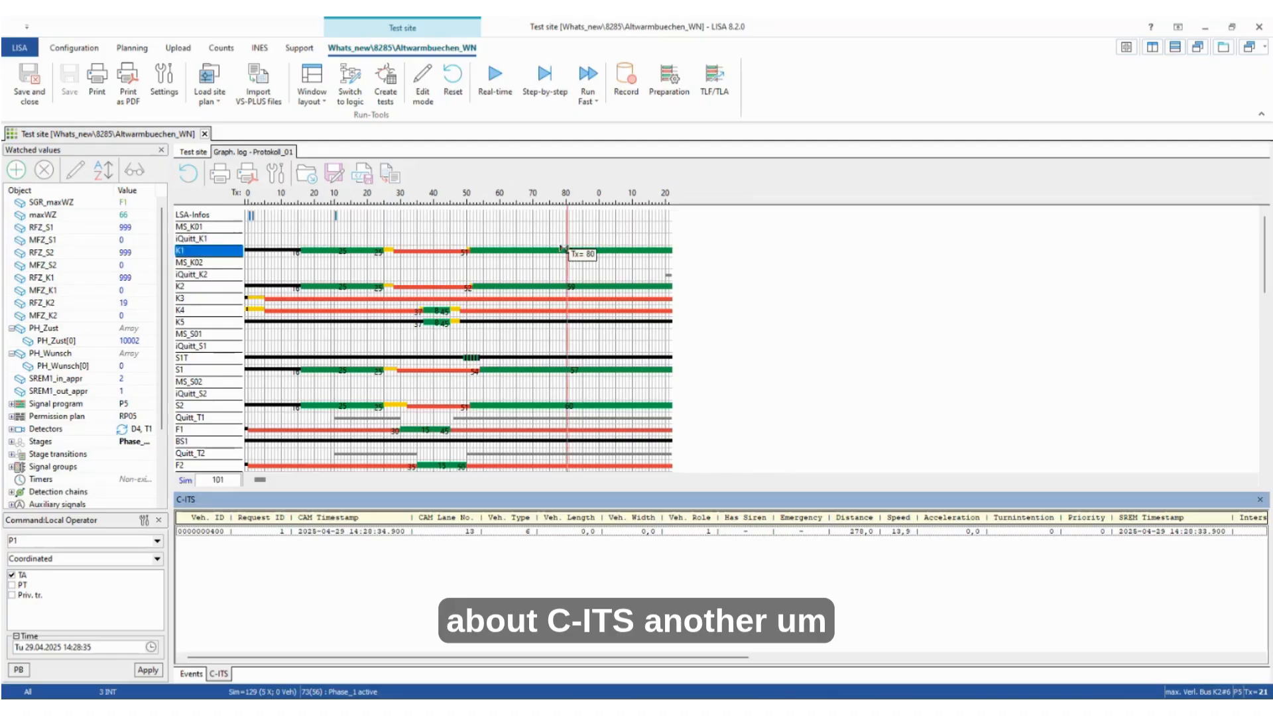
Step: Open the export of test routines and signal timing plans for the graphical log and choose Signal timing plan as the export type
{"action": "left_click", "coordinate": [397, 181]}
{"action": "left_click_drag", "start_coordinate": [387, 317], "coordinate": [552, 272]}
{"action": "left_click", "coordinate": [508, 282]}
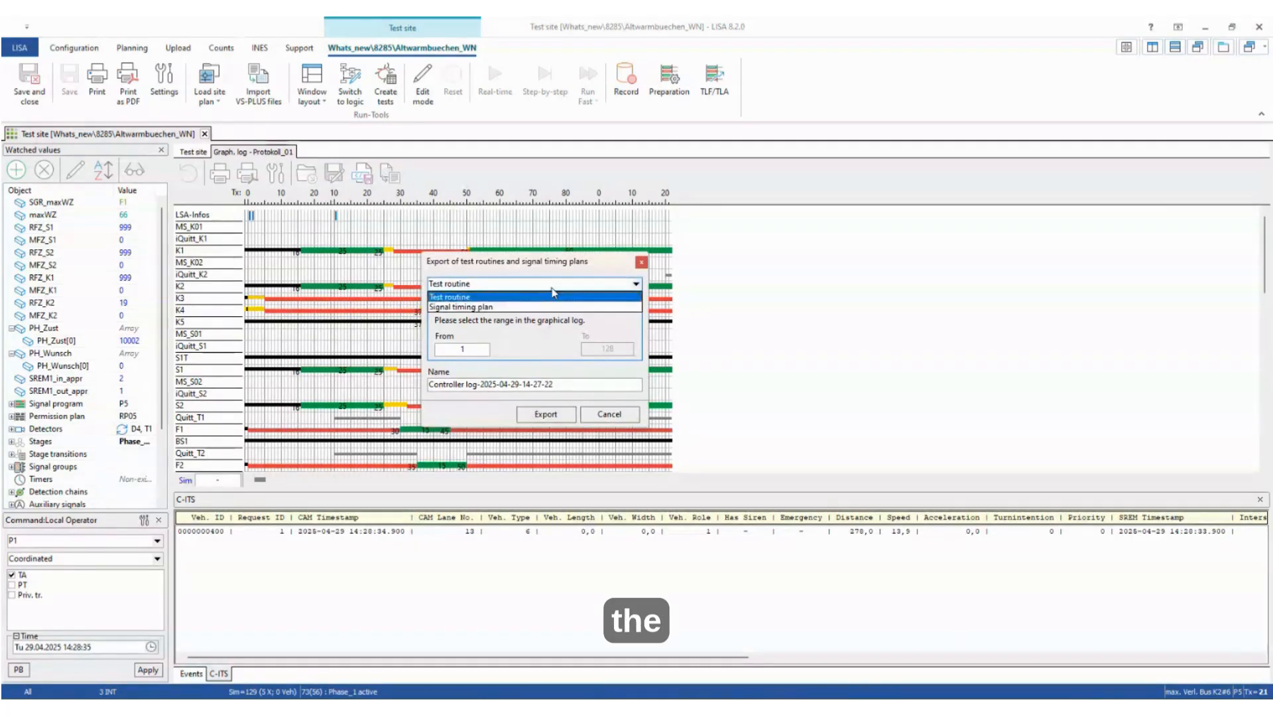
{"action": "left_click", "coordinate": [491, 286]}
{"action": "left_click", "coordinate": [491, 285]}
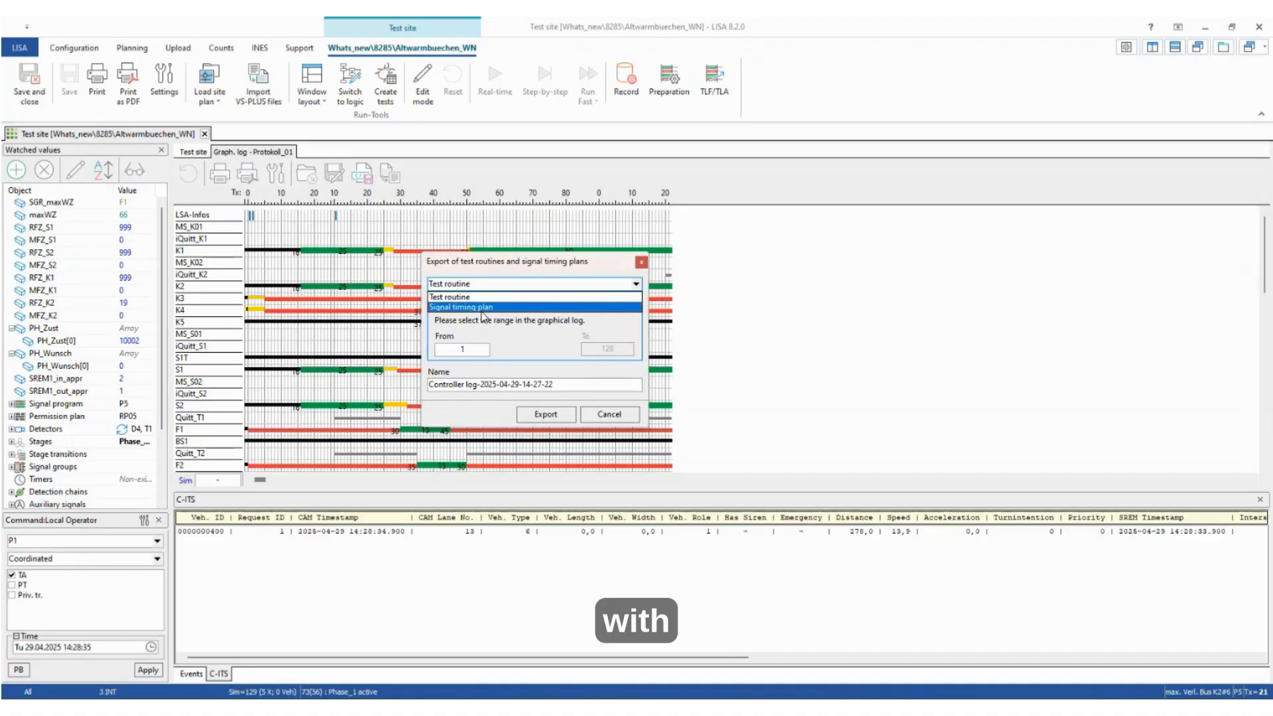
{"action": "left_click", "coordinate": [518, 342]}
{"action": "left_click", "coordinate": [474, 285]}
{"action": "left_click", "coordinate": [473, 309]}
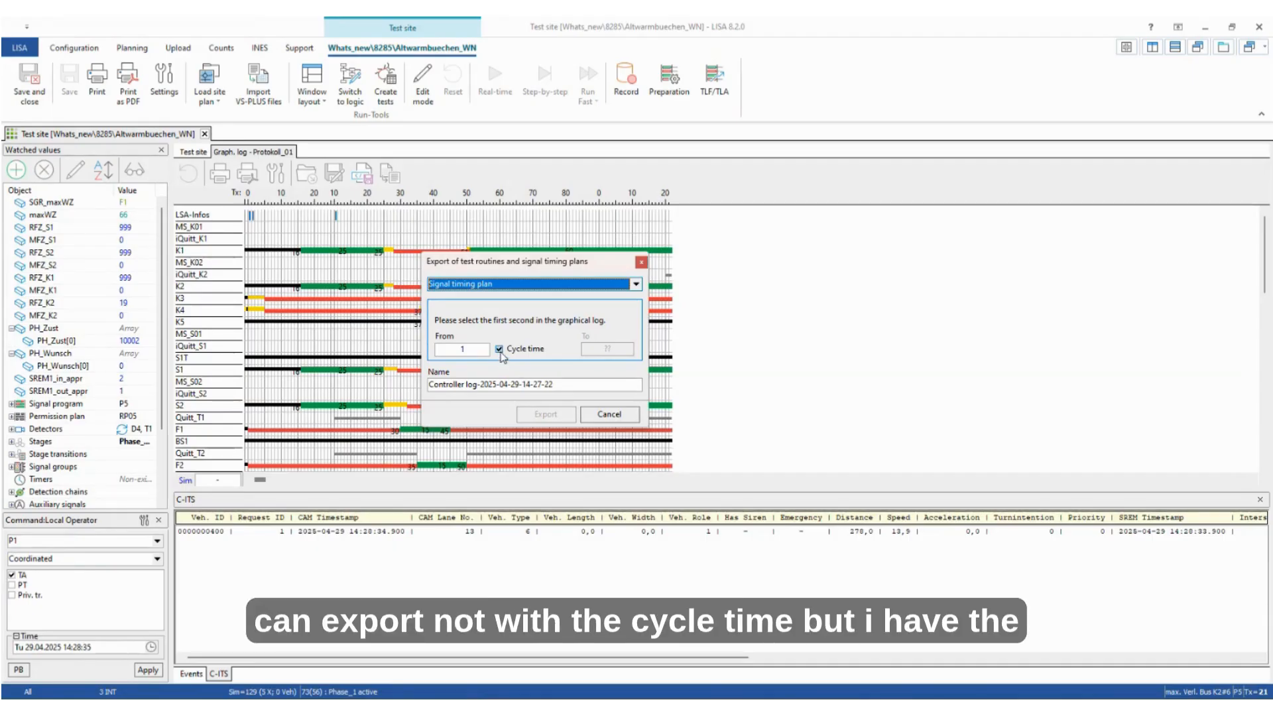
Step: Export the log from second 33 to 122 as a signal timing plan with Cycle time turned off
{"action": "left_click", "coordinate": [499, 349]}
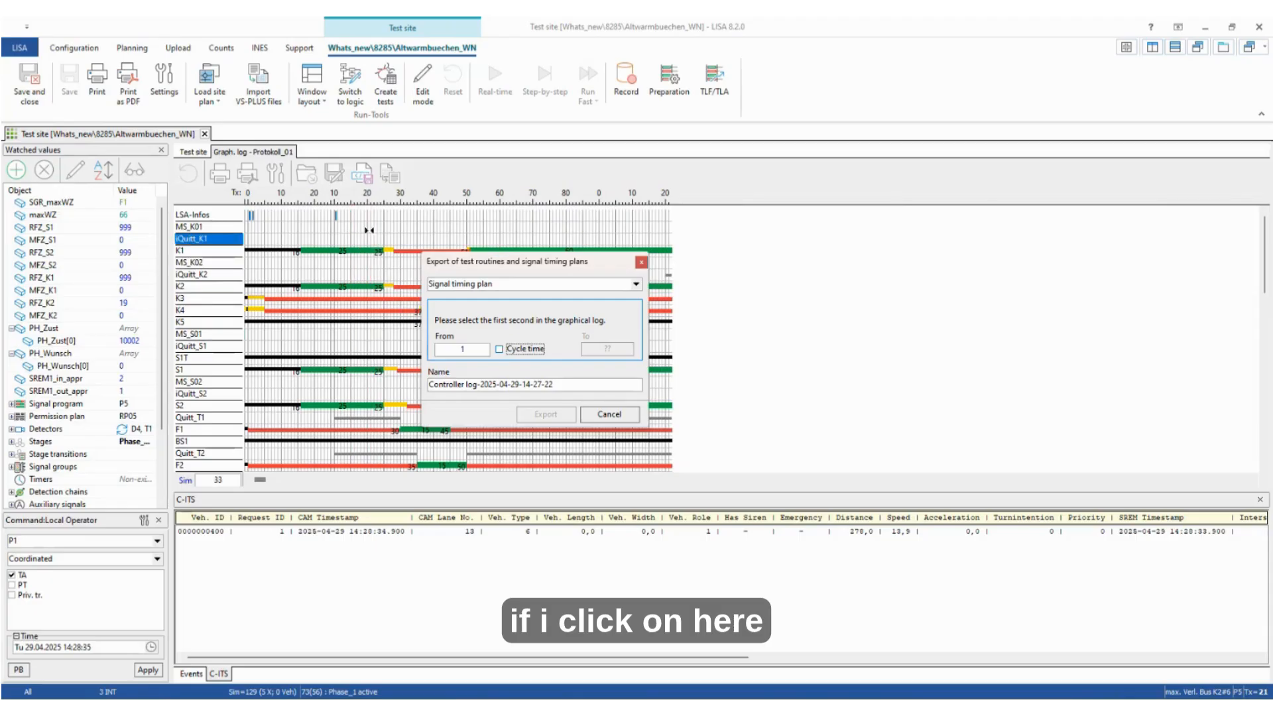
{"action": "left_click", "coordinate": [351, 237]}
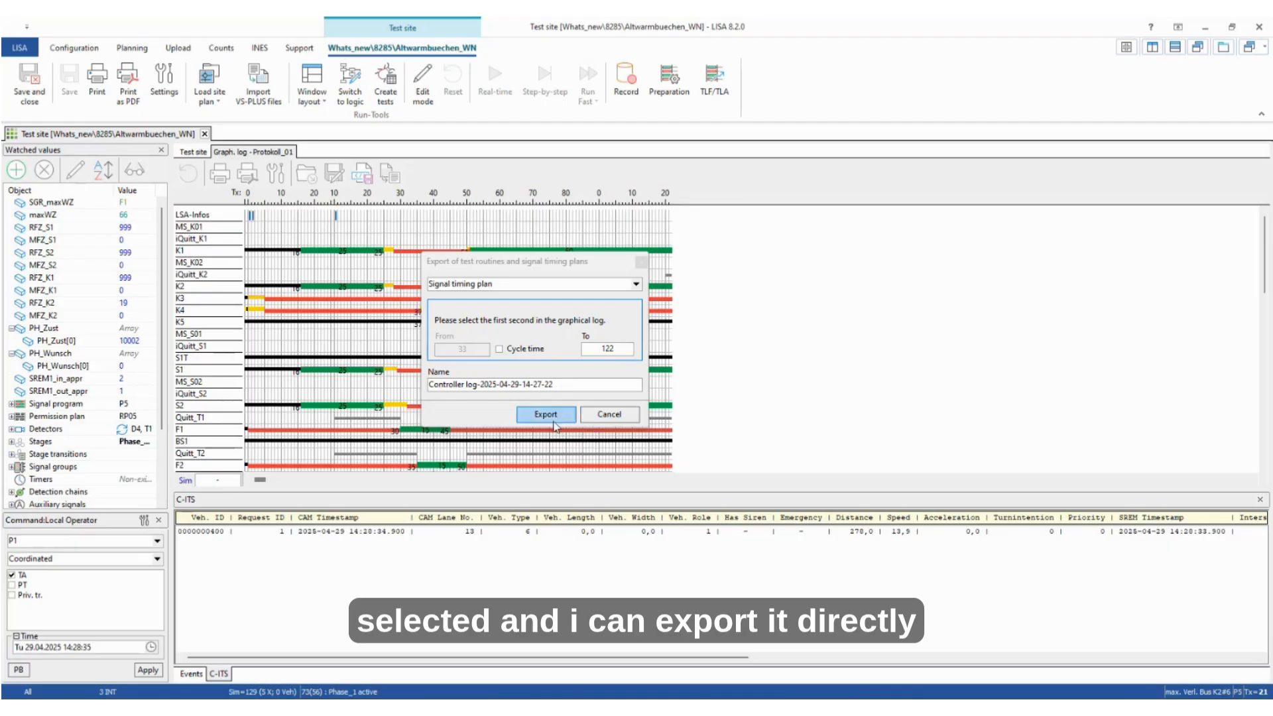
{"action": "left_click", "coordinate": [558, 418]}
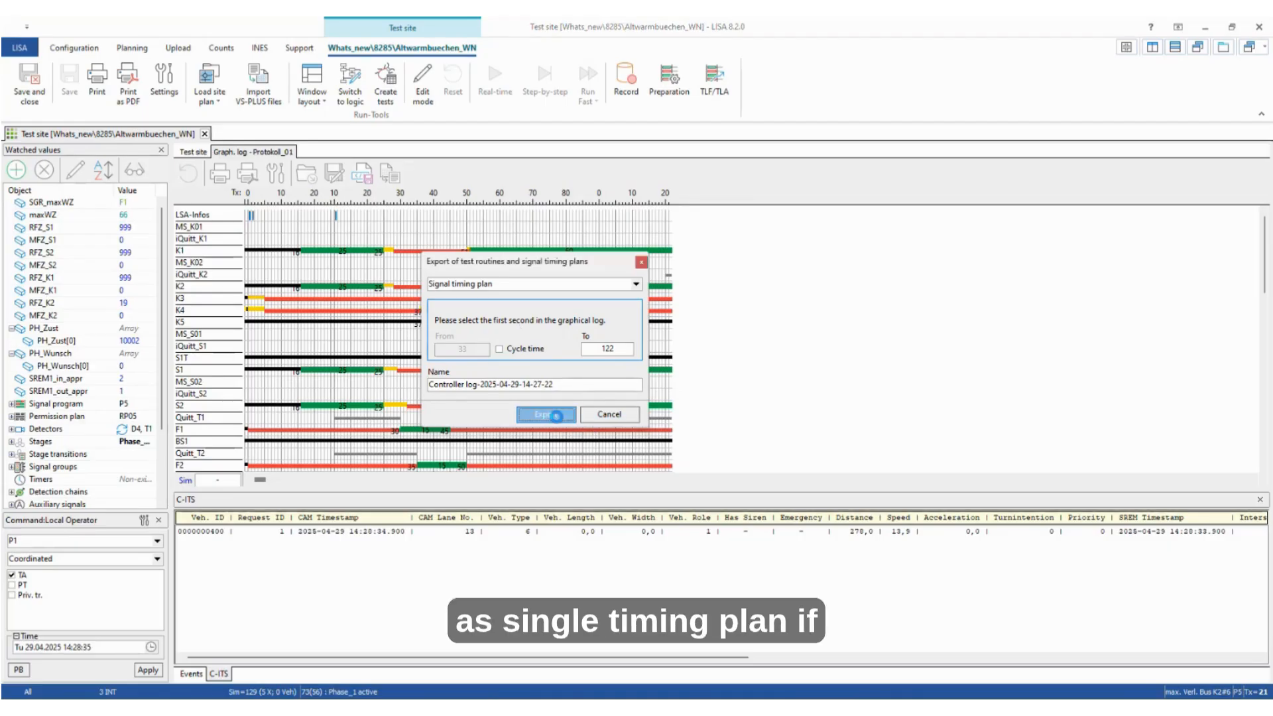
Step: Open the signal timing plans of intersection 8285, variant Altwarmbuechen_WN, to view the exported controller log plan
{"action": "left_click", "coordinate": [132, 48]}
{"action": "left_click", "coordinate": [318, 86]}
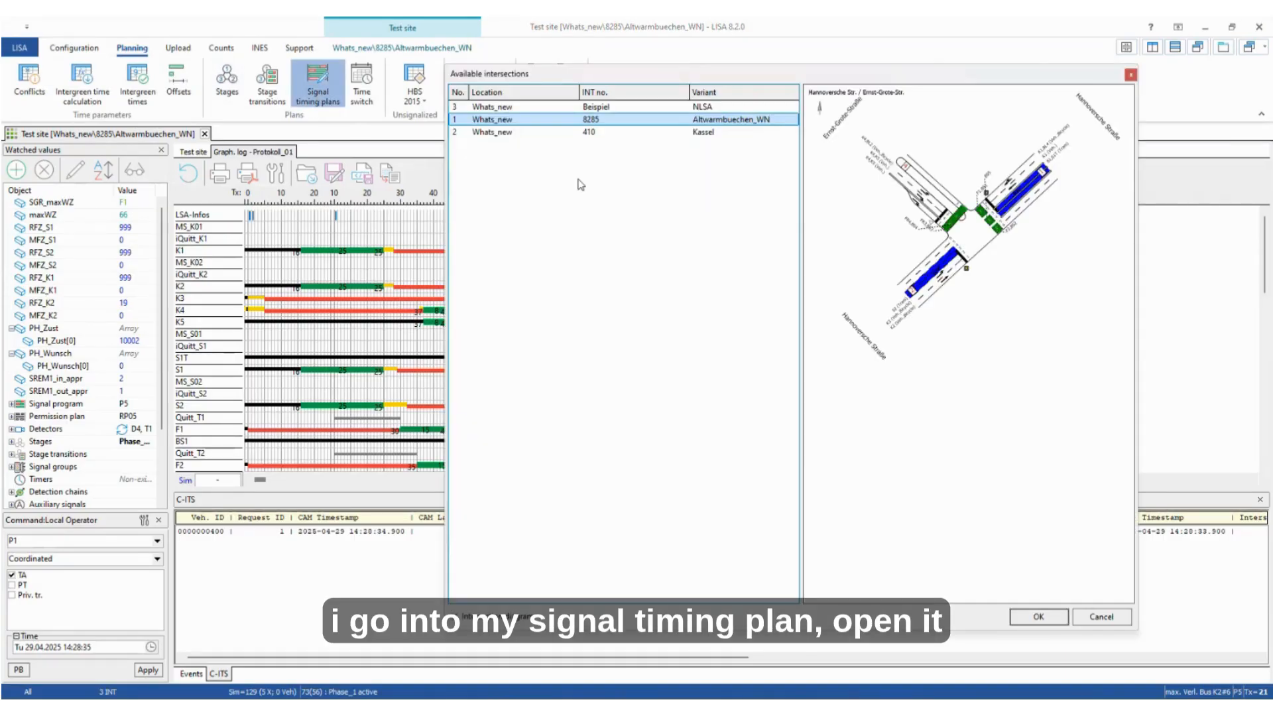
{"action": "key", "text": "Return"}
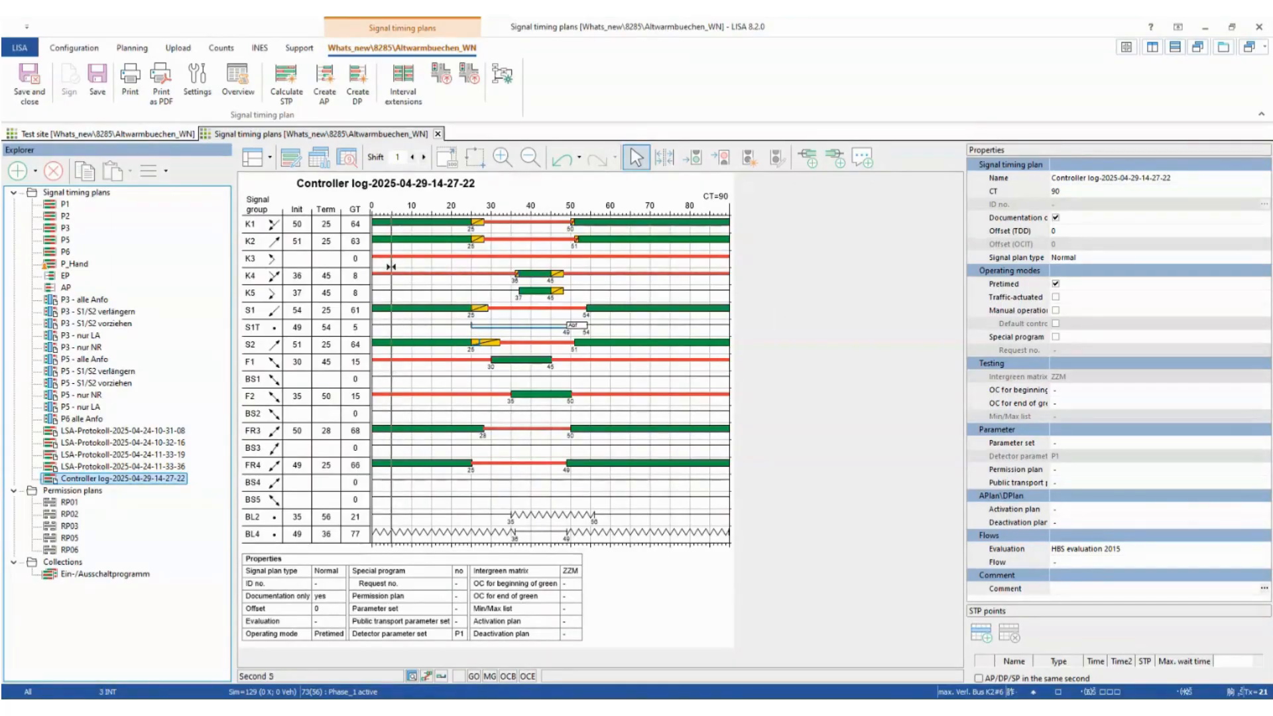
Step: Return to the test site and try to continue the simulation in fast mode while the signal timing plans stay open
{"action": "left_click", "coordinate": [140, 133]}
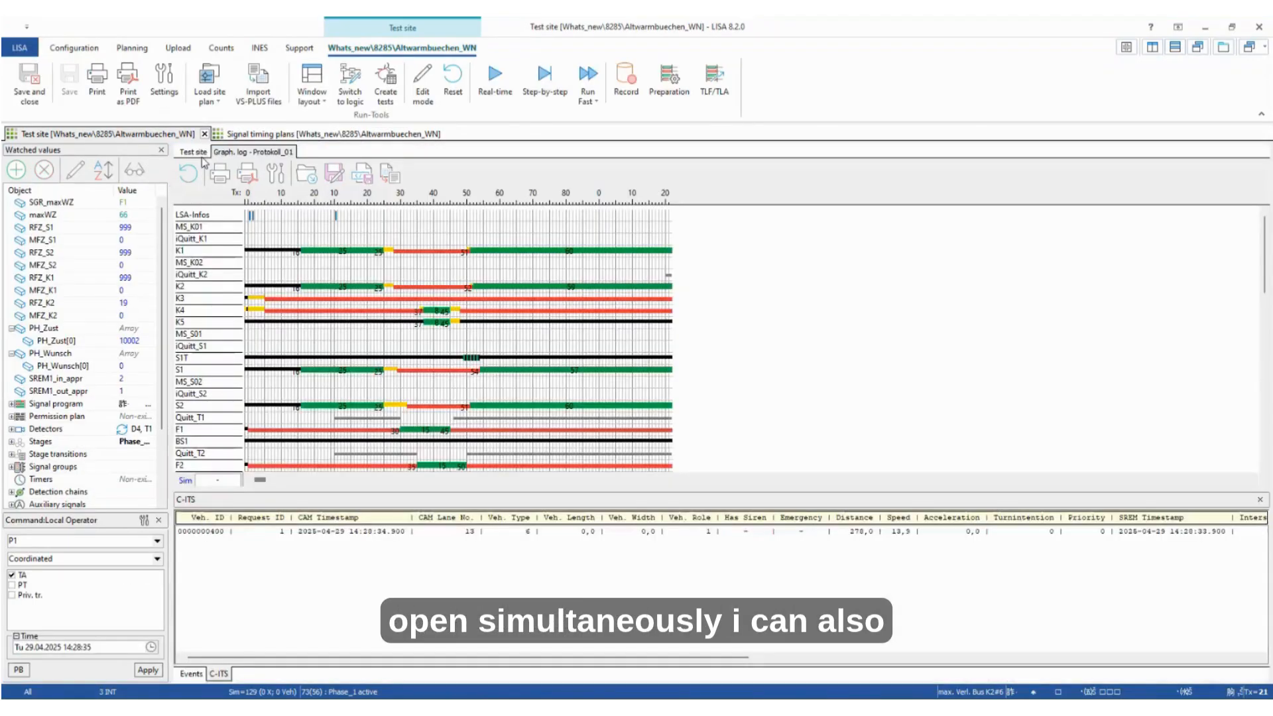
{"action": "left_click", "coordinate": [588, 83]}
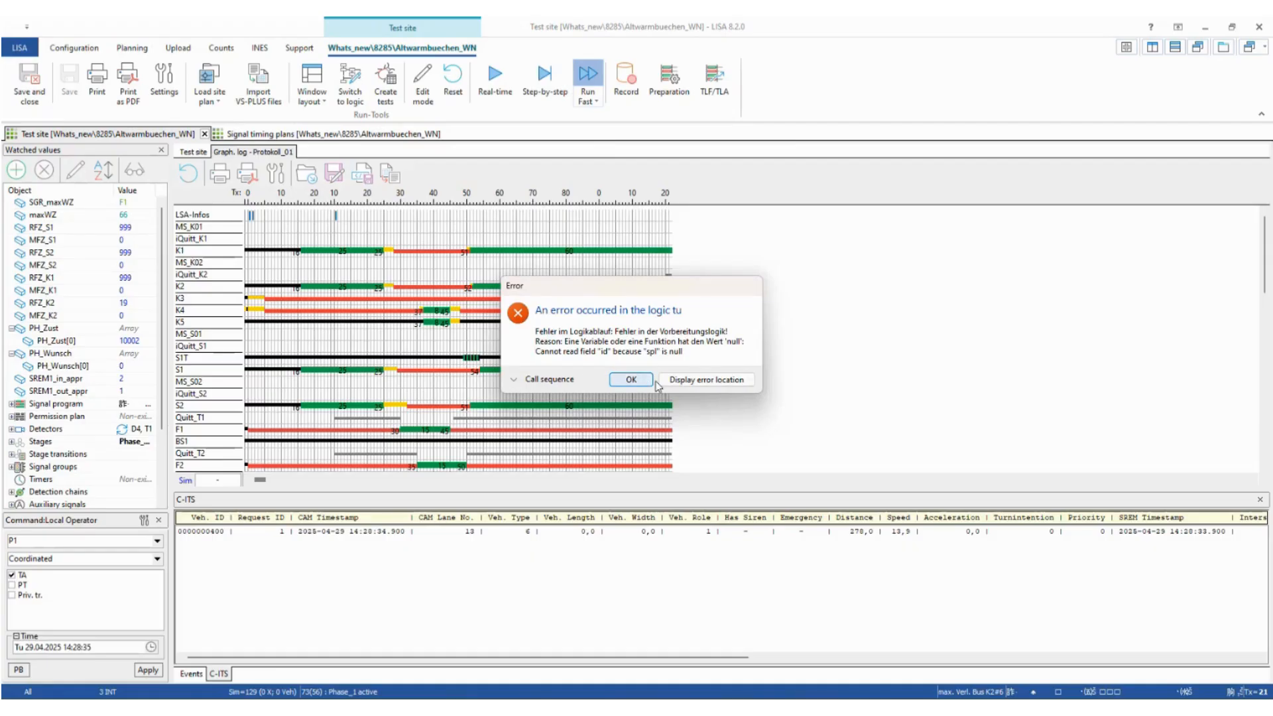
{"action": "left_click", "coordinate": [631, 380]}
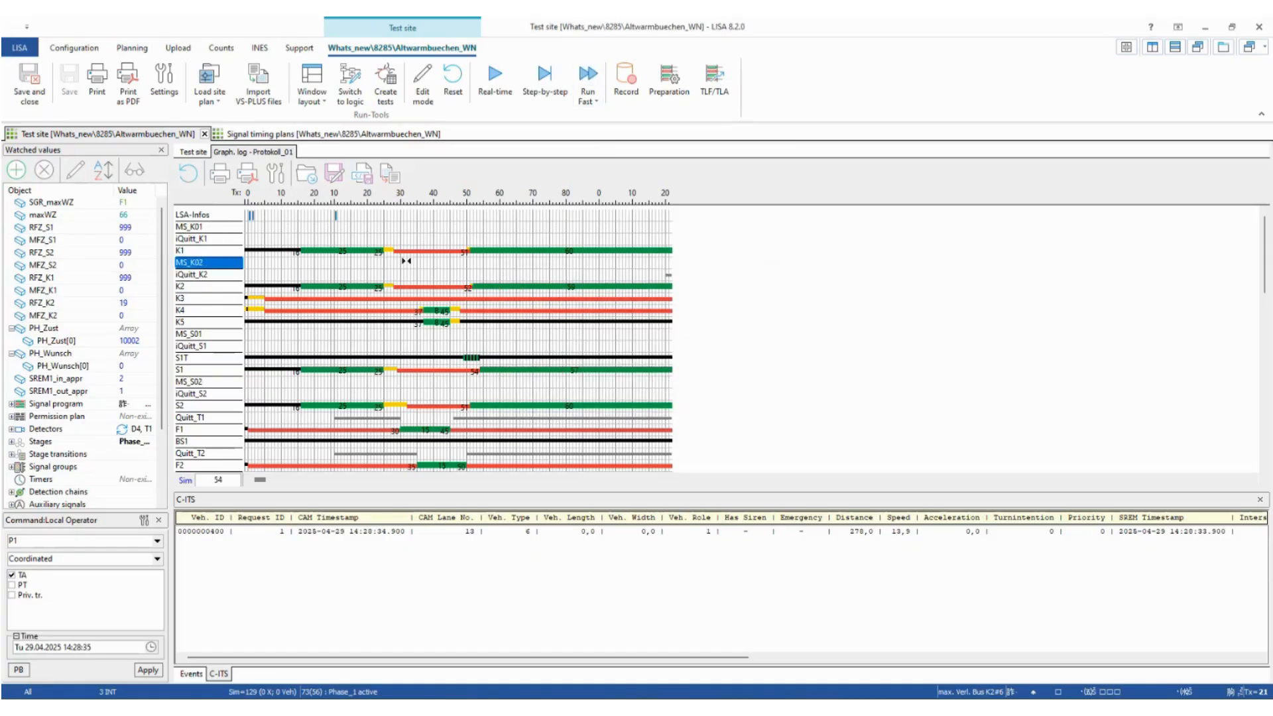
Step: Close the signal timing plans of Altwarmbuechen_WN
{"action": "left_click", "coordinate": [413, 135]}
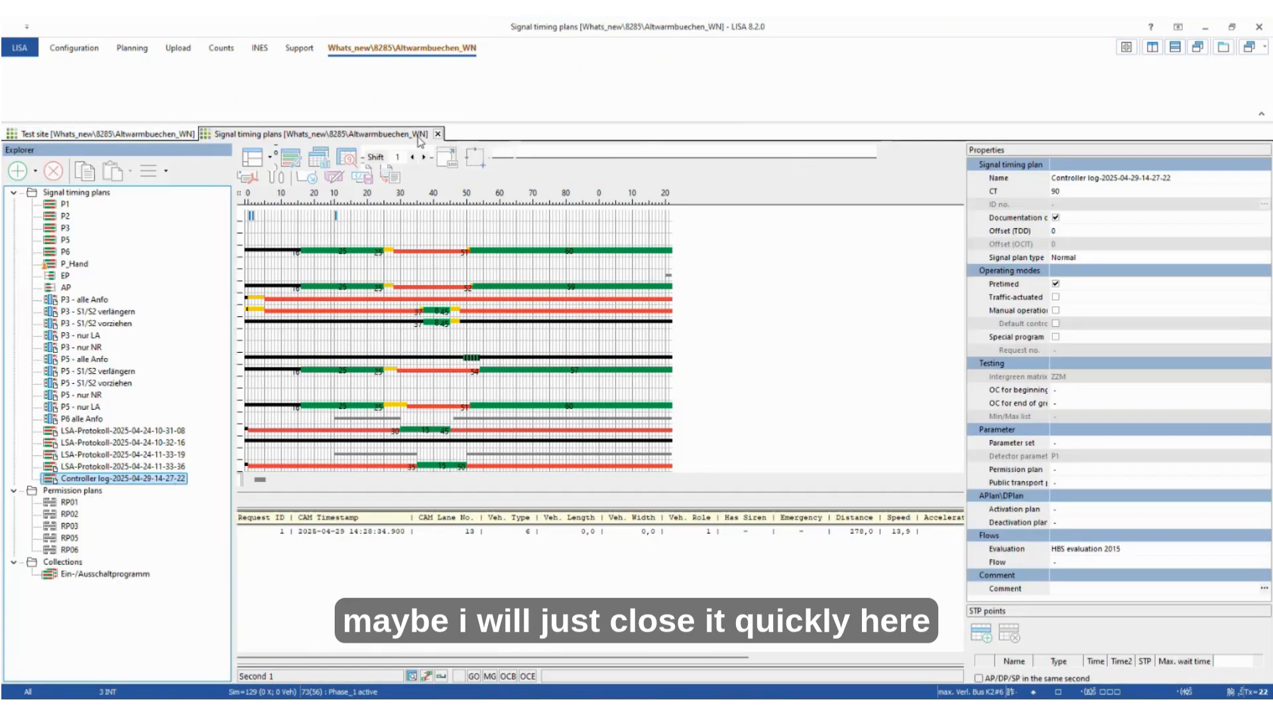
{"action": "left_click", "coordinate": [437, 134]}
{"action": "left_click", "coordinate": [671, 394]}
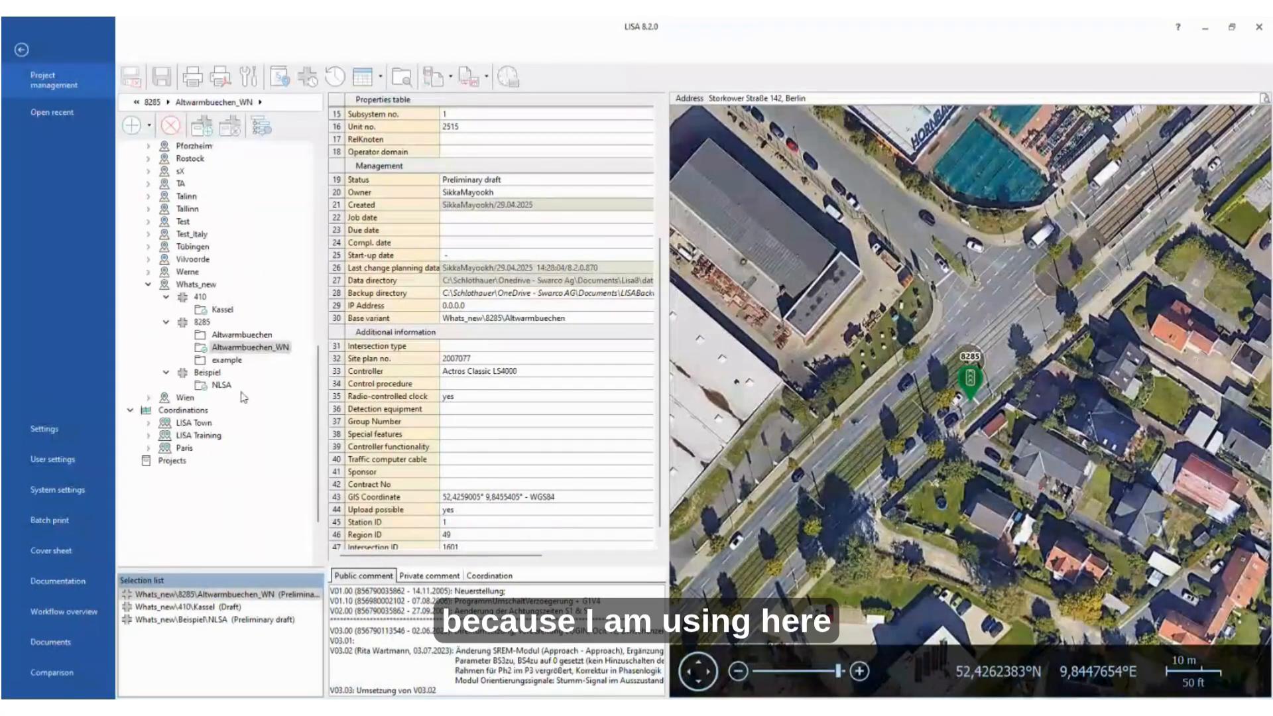
Step: Add the variant Altwarmbuechen of intersection 8285 to the project selection list and save the selection
{"action": "left_click", "coordinate": [244, 335]}
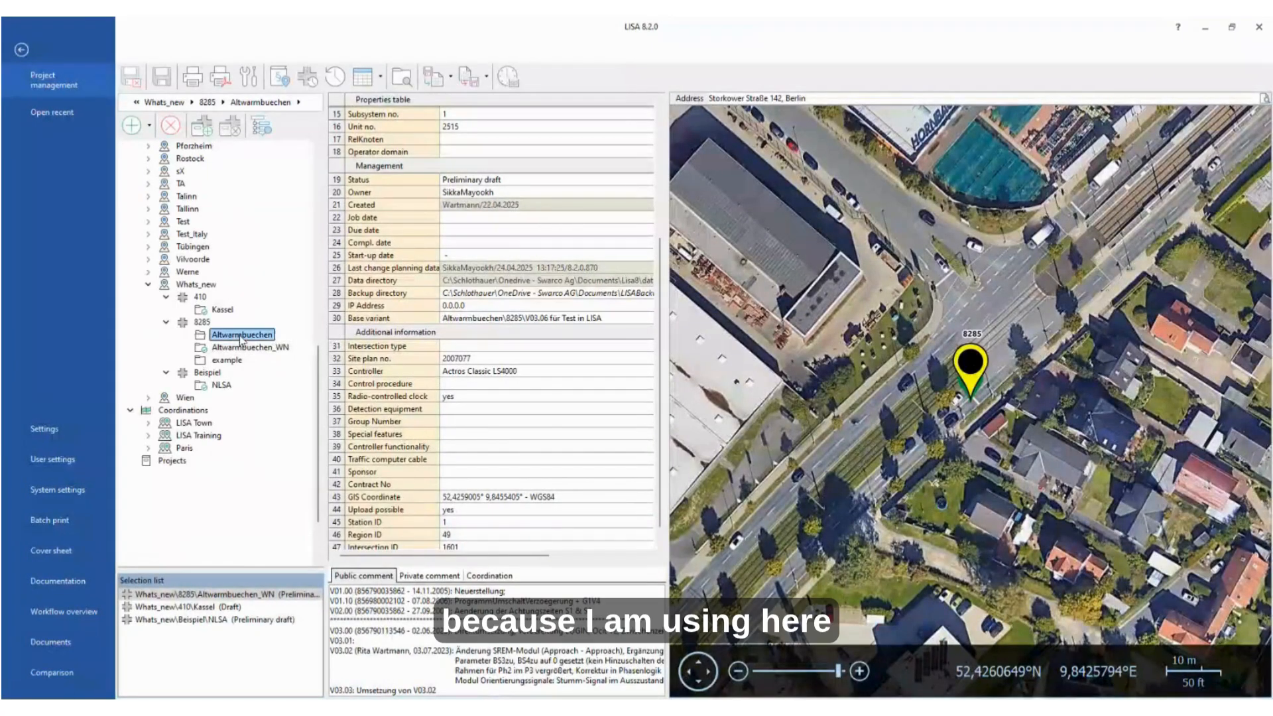
{"action": "left_click_drag", "start_coordinate": [257, 338], "coordinate": [261, 676]}
{"action": "left_click", "coordinate": [132, 77]}
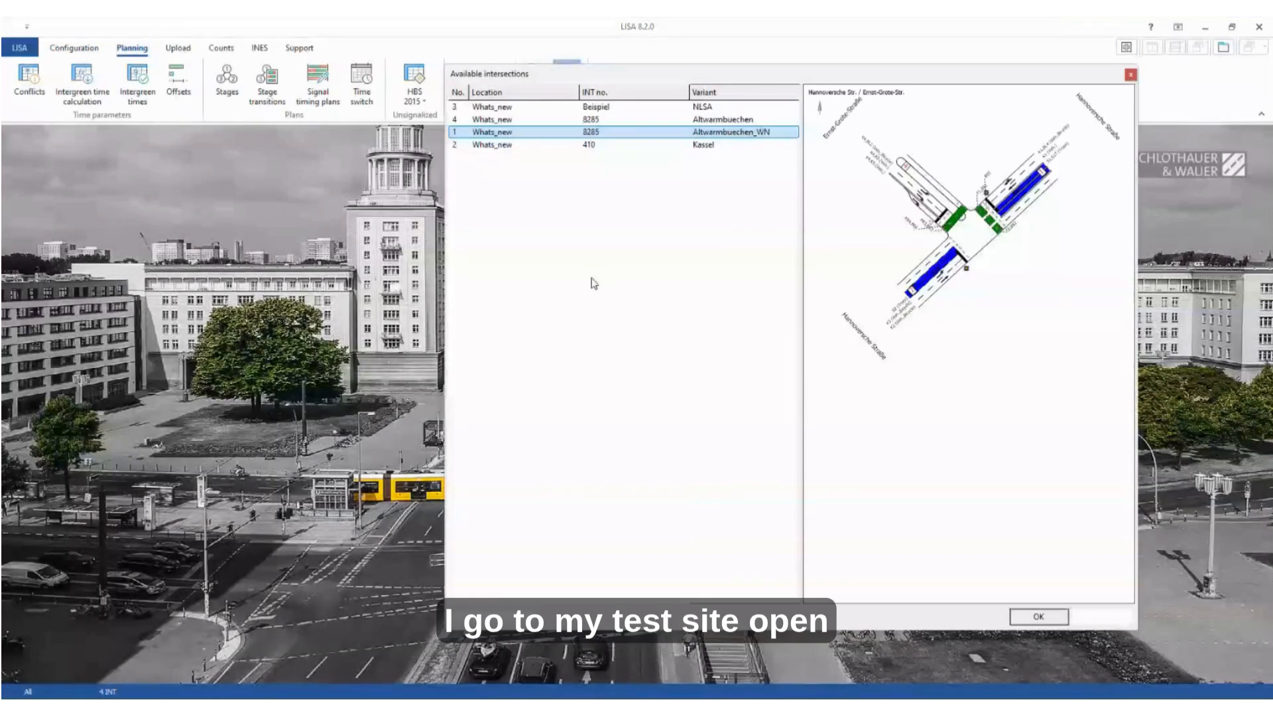
Step: Open the test site for variant Altwarmbuechen and run its simulation in fast mode
{"action": "double_click", "coordinate": [696, 131]}
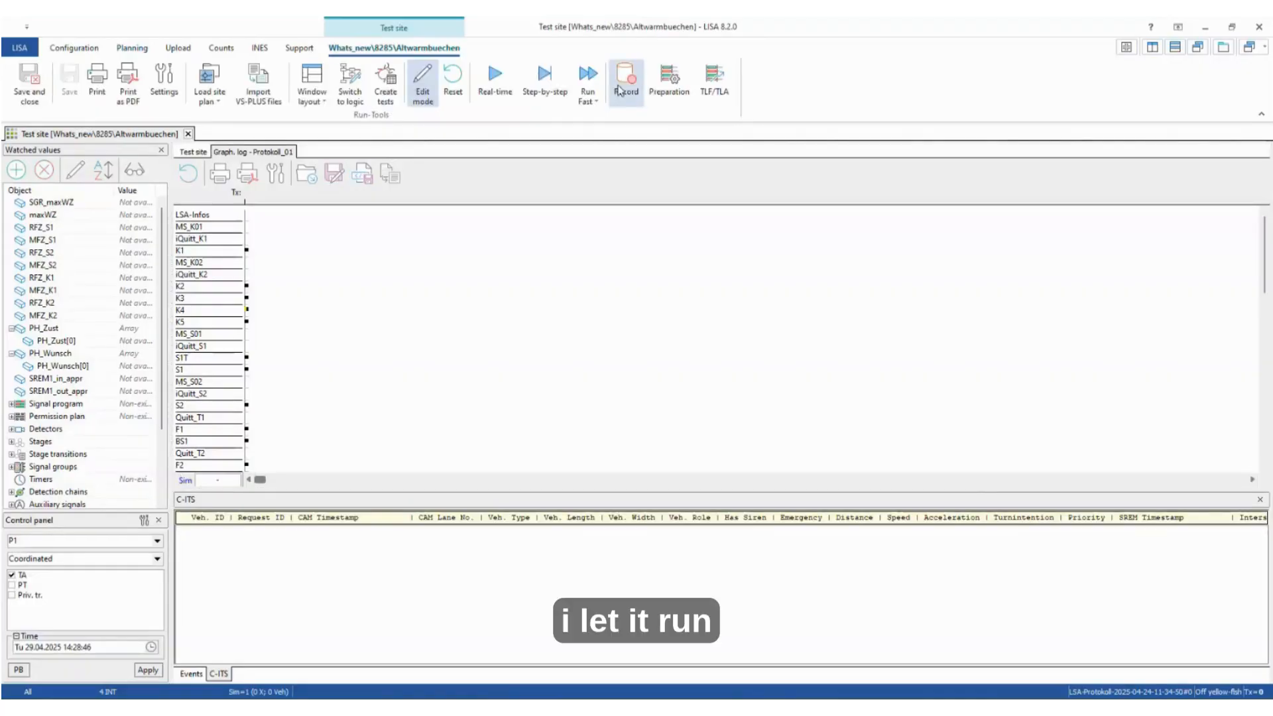
{"action": "left_click", "coordinate": [588, 77]}
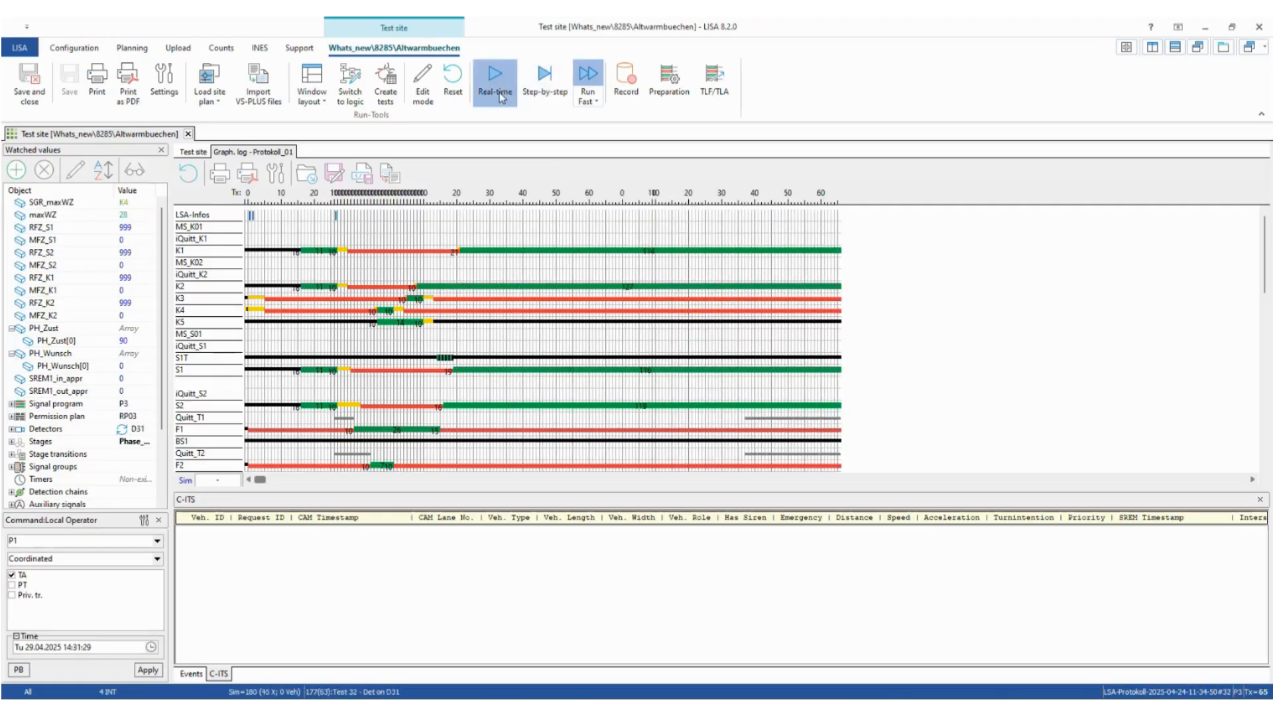
Step: Export the graphical log as a signal timing plan covering seconds 87 to 176, with the cycle time option disabled
{"action": "left_click", "coordinate": [398, 174]}
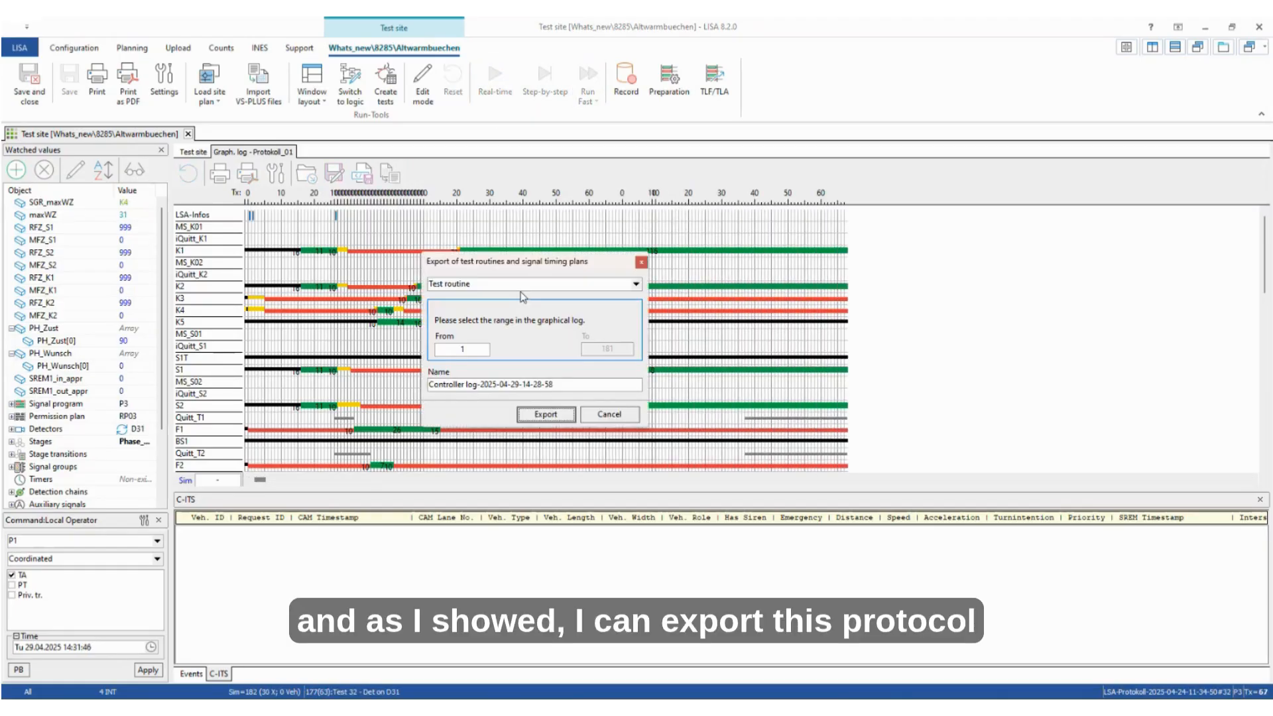
{"action": "left_click", "coordinate": [635, 284]}
{"action": "left_click", "coordinate": [475, 308]}
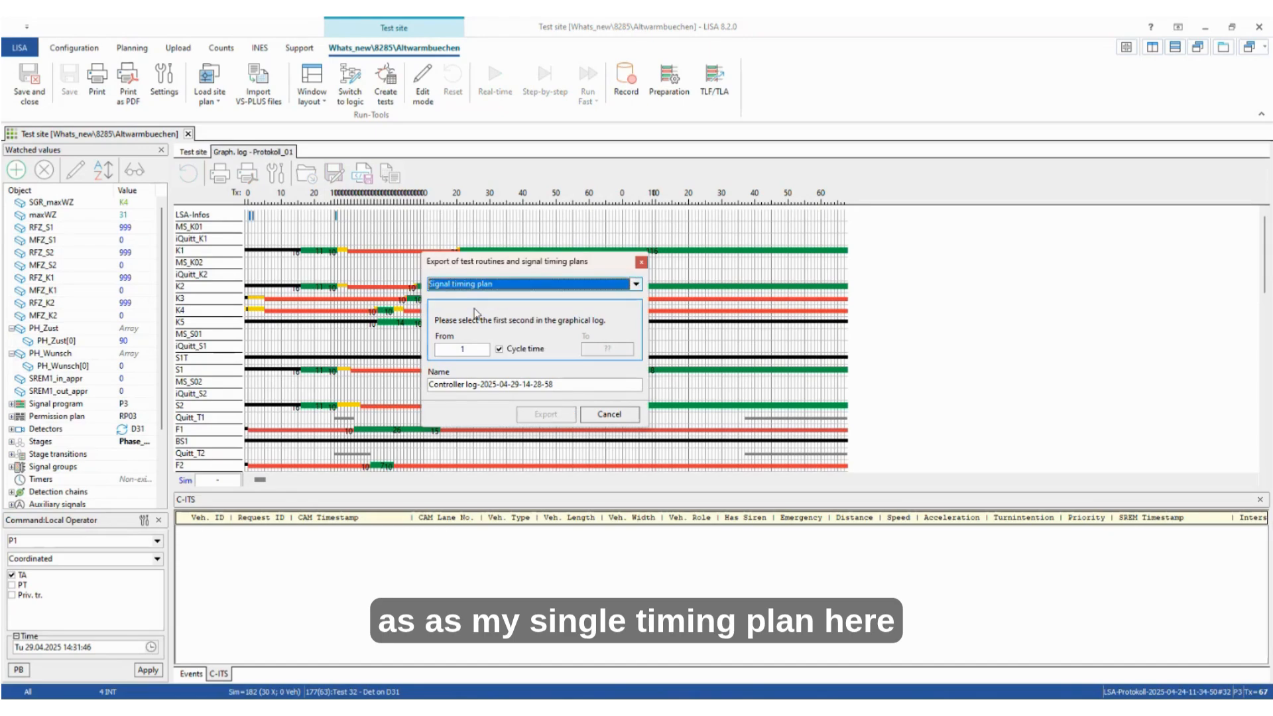
{"action": "left_click", "coordinate": [529, 248]}
{"action": "left_click", "coordinate": [502, 352]}
{"action": "left_click", "coordinate": [502, 351]}
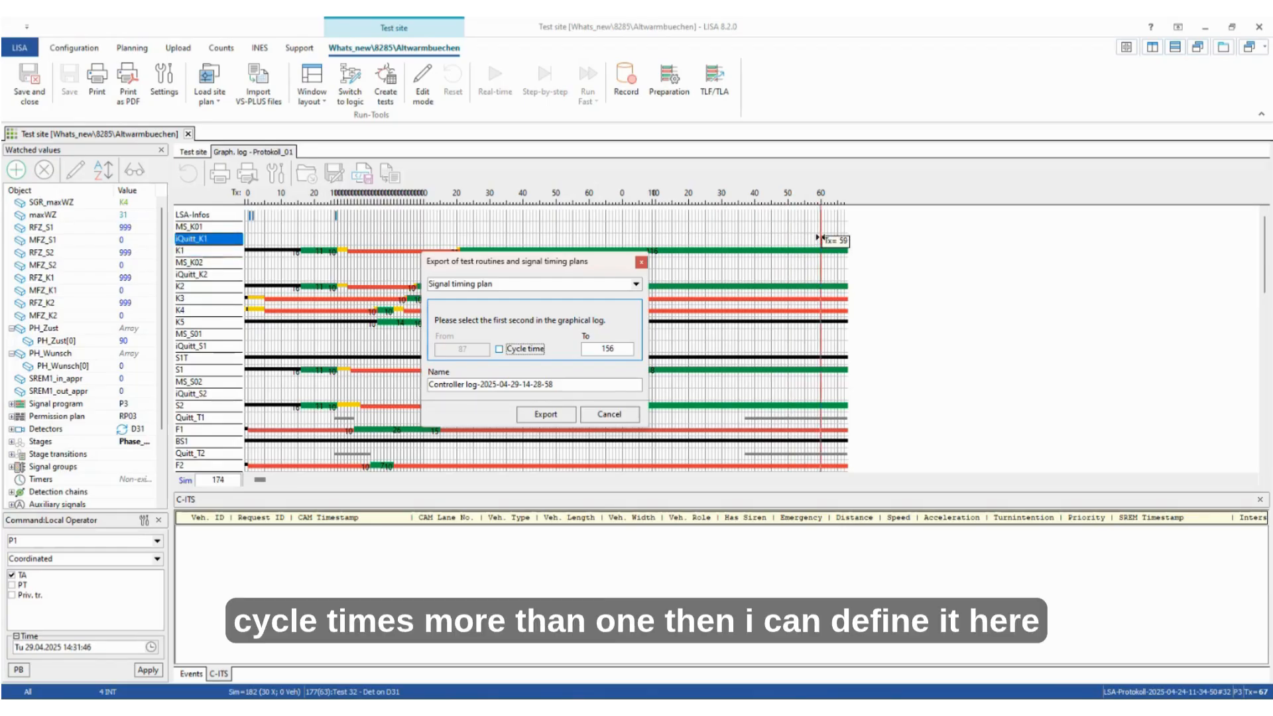
{"action": "left_click", "coordinate": [825, 236]}
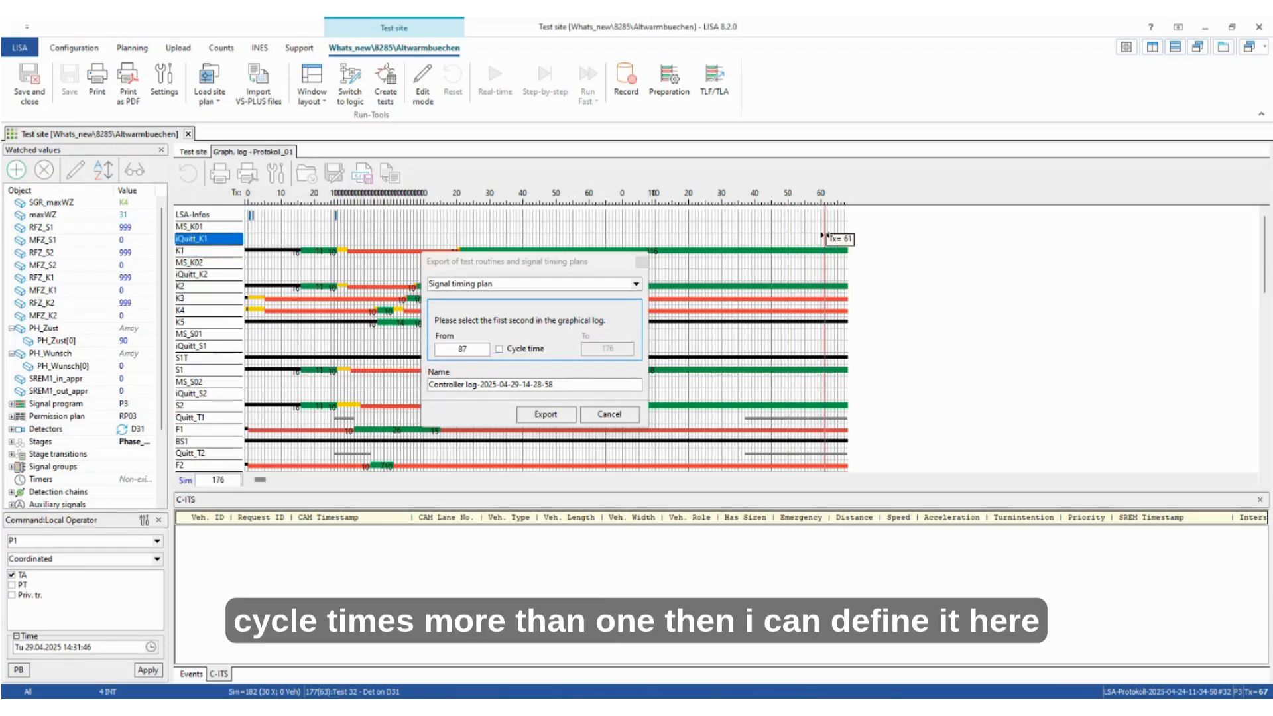
{"action": "left_click", "coordinate": [542, 415]}
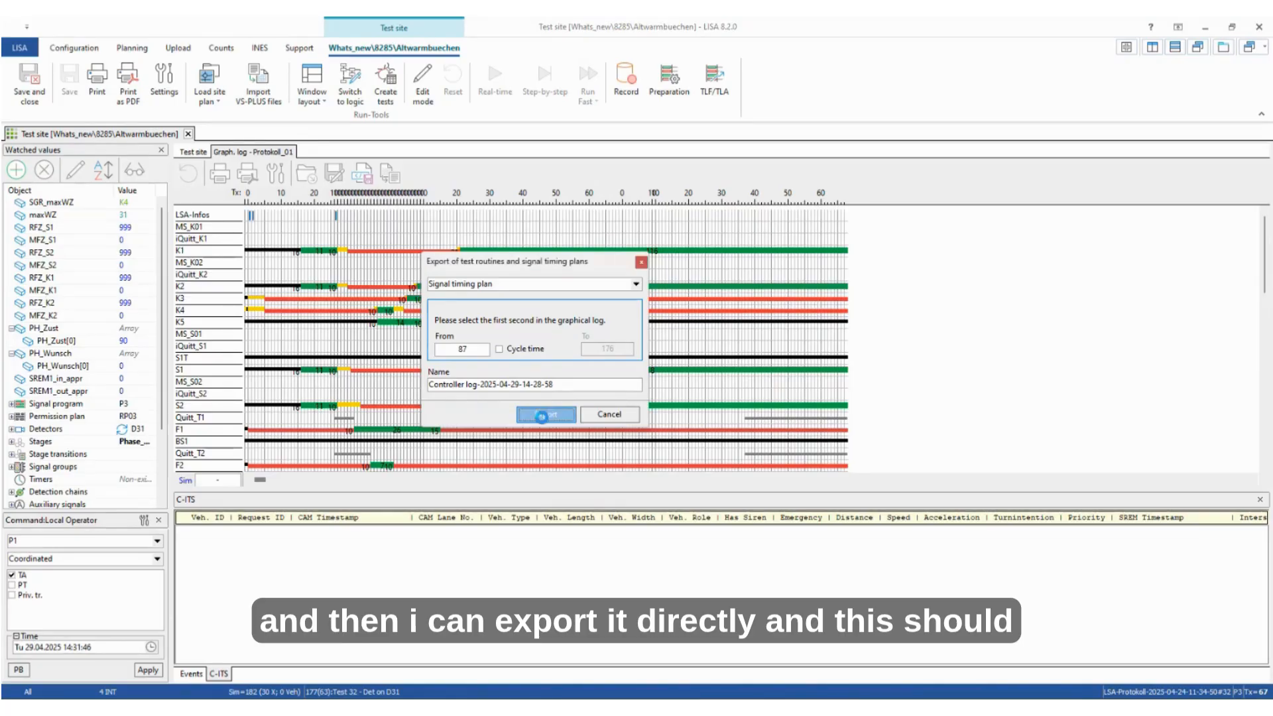
{"action": "left_click", "coordinate": [132, 48]}
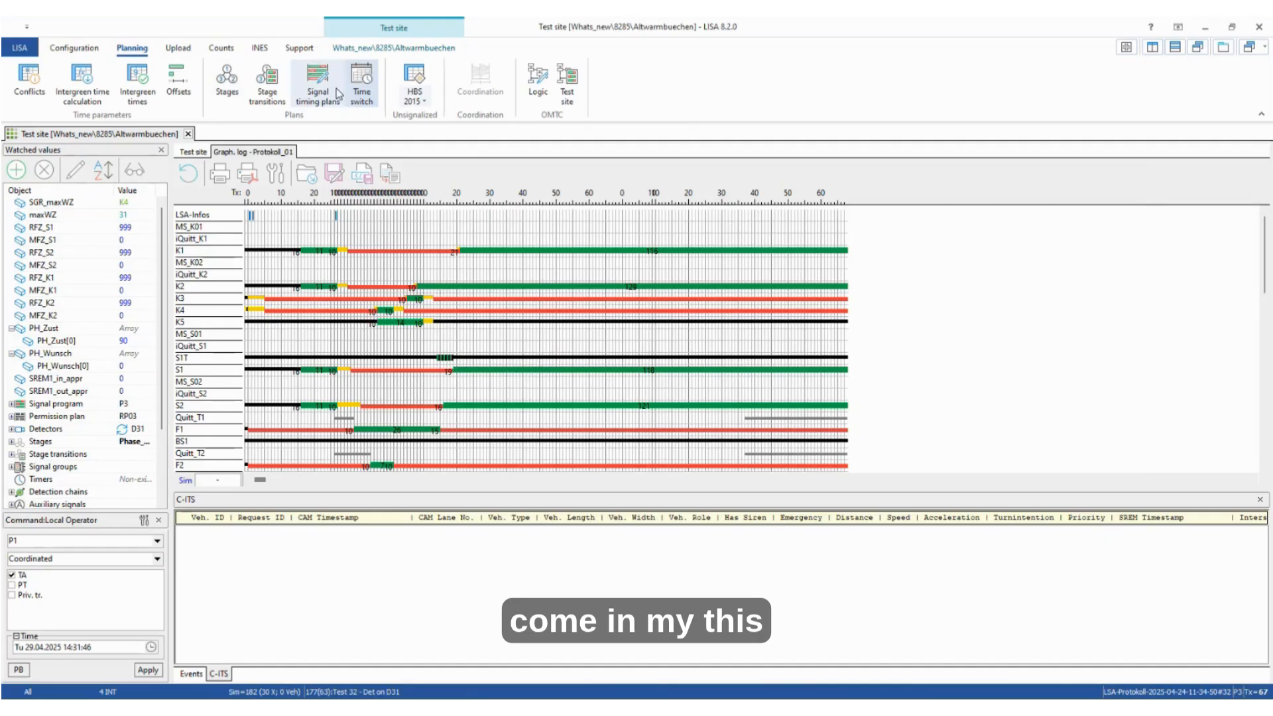
{"action": "left_click", "coordinate": [318, 83]}
{"action": "double_click", "coordinate": [580, 119]}
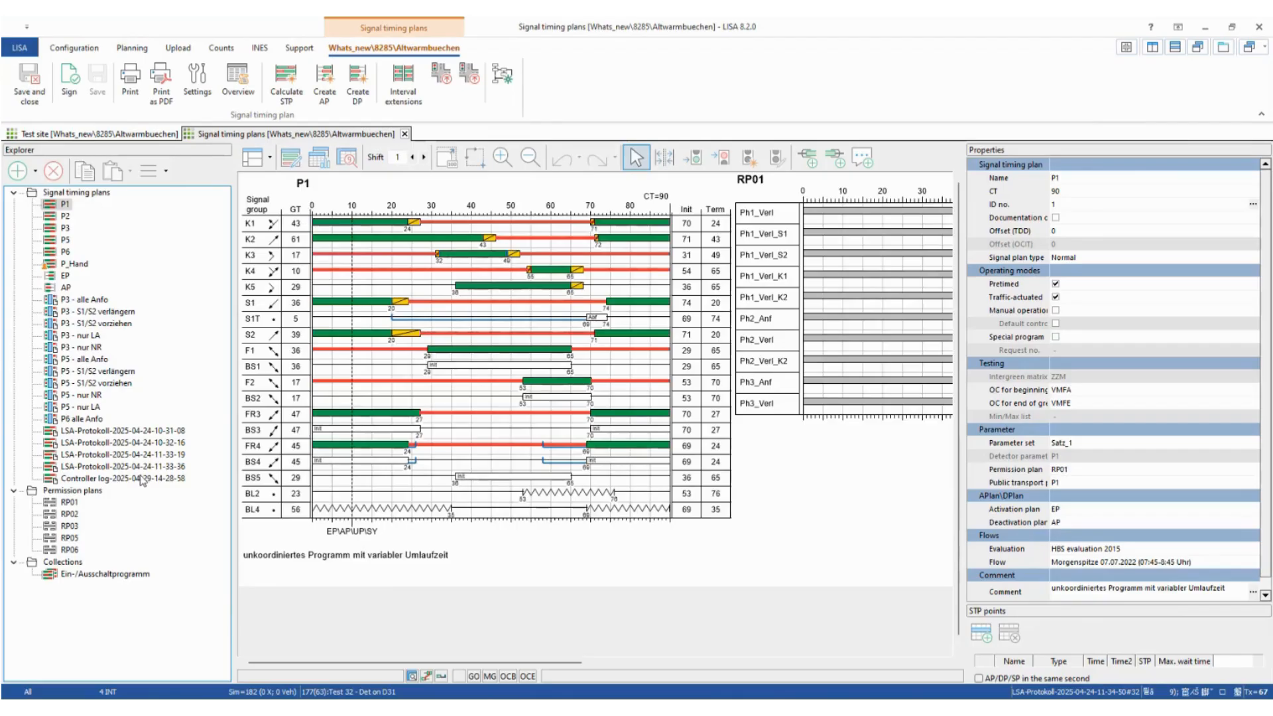
{"action": "left_click", "coordinate": [142, 480]}
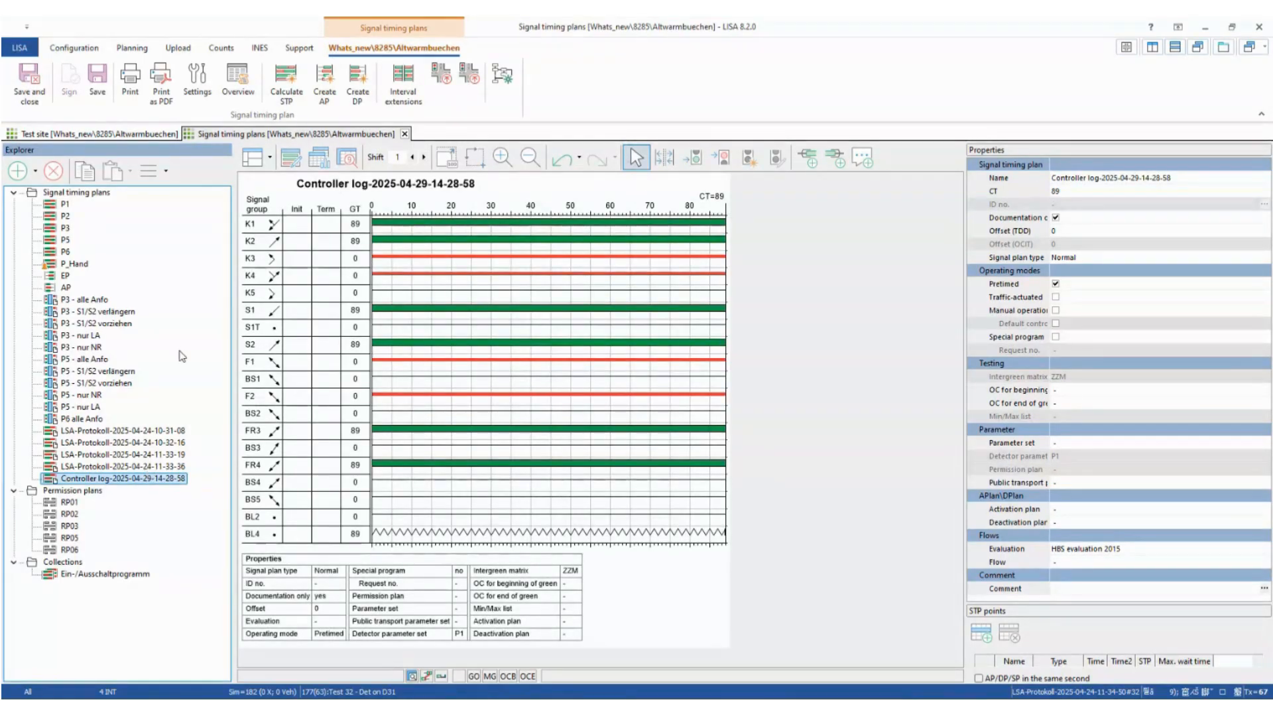
Step: Close the signal timing plans and the test site of variant Altwarmbuechen
{"action": "left_click", "coordinate": [152, 135]}
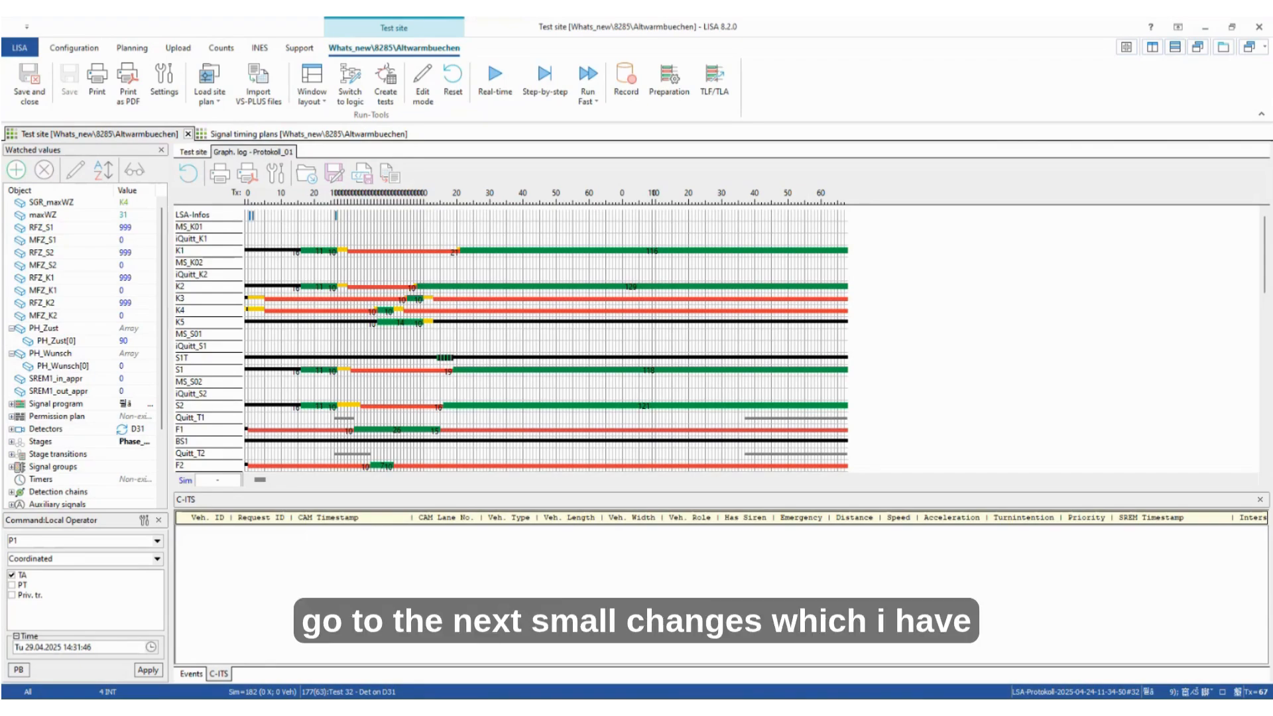
{"action": "left_click", "coordinate": [325, 135]}
{"action": "left_click", "coordinate": [671, 389]}
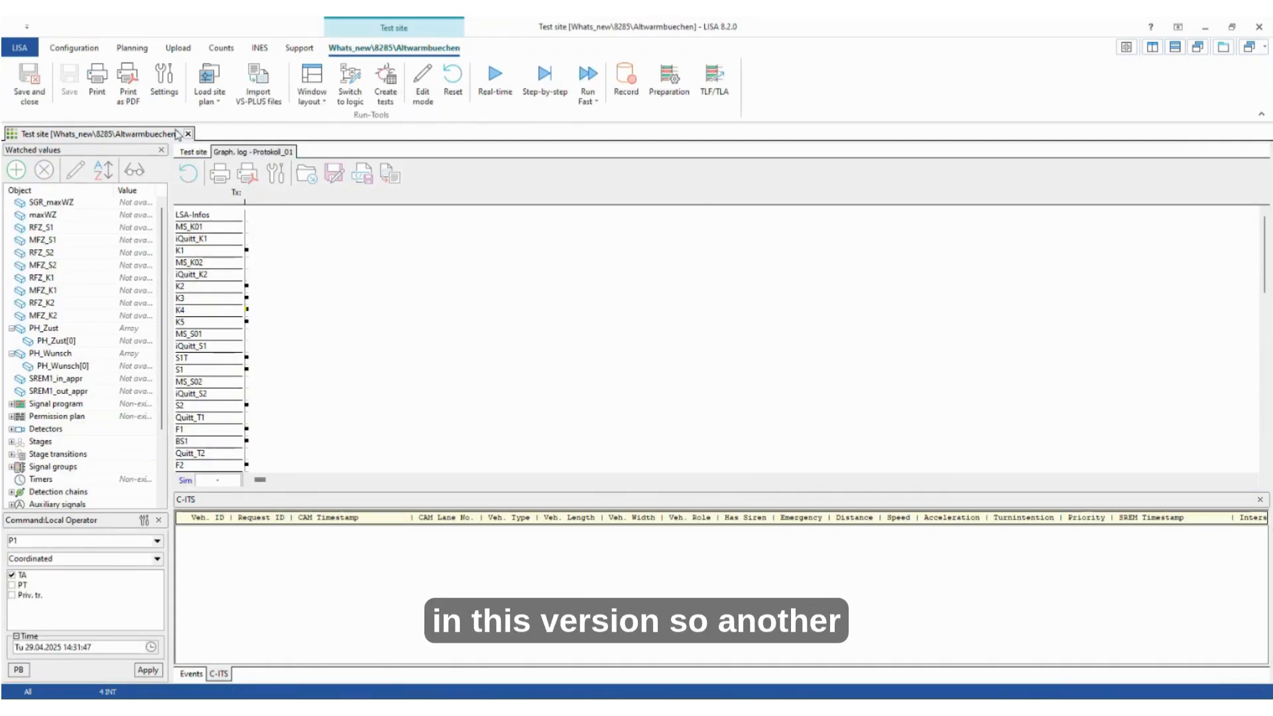
{"action": "left_click", "coordinate": [188, 134]}
Step: Open the batch print for variant Altwarmbuechen and locate the structural parameter sets in its page tree
{"action": "left_click", "coordinate": [19, 48]}
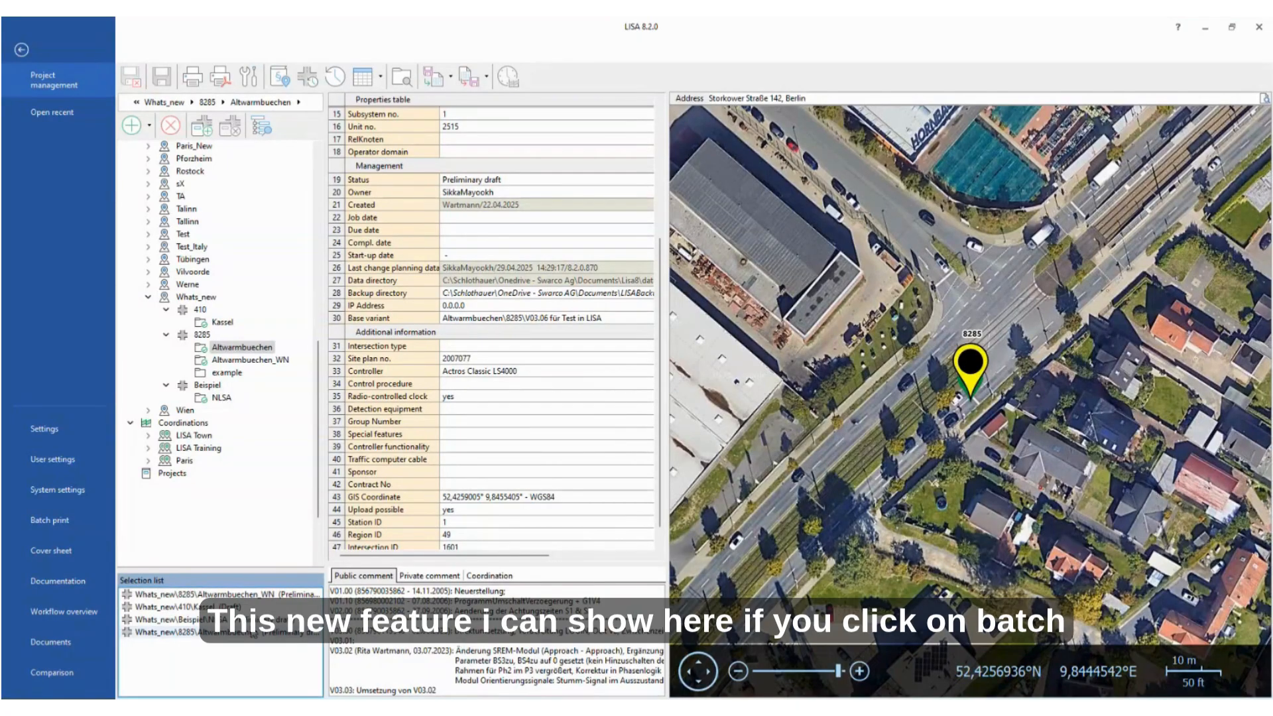
{"action": "left_click", "coordinate": [57, 519]}
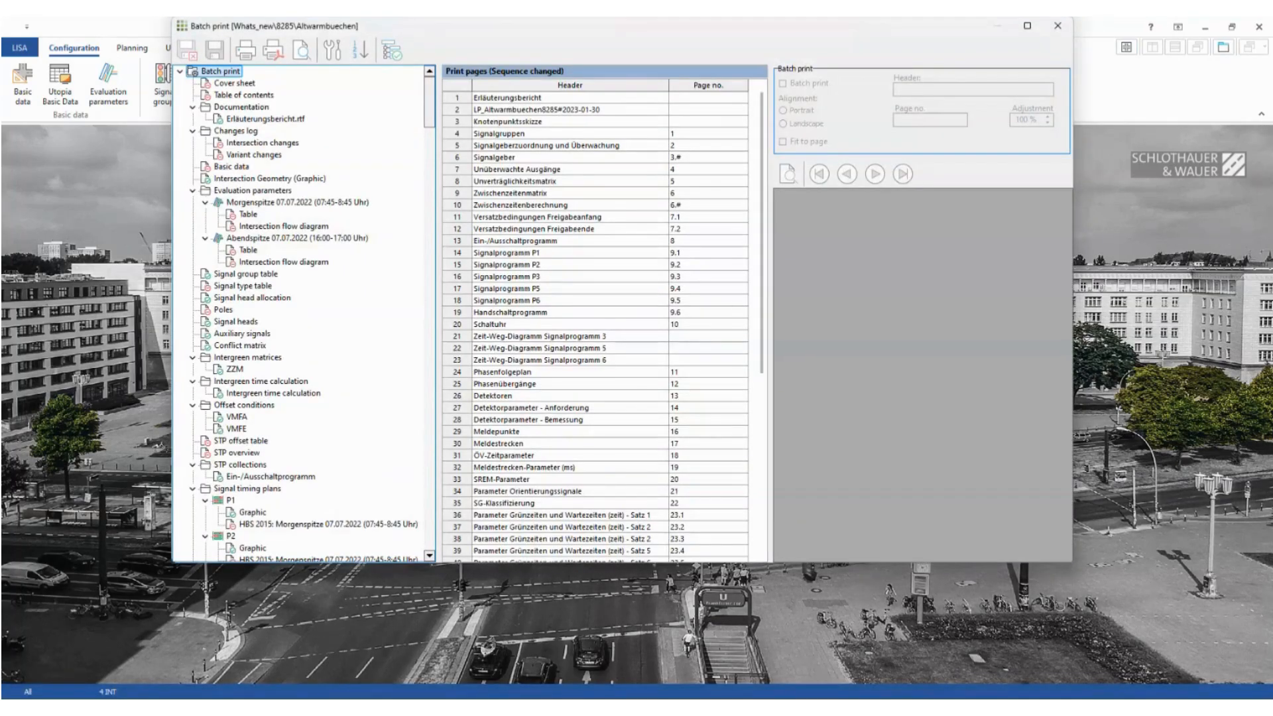
{"action": "scroll", "coordinate": [322, 418], "scroll_direction": "down", "scroll_amount": 8}
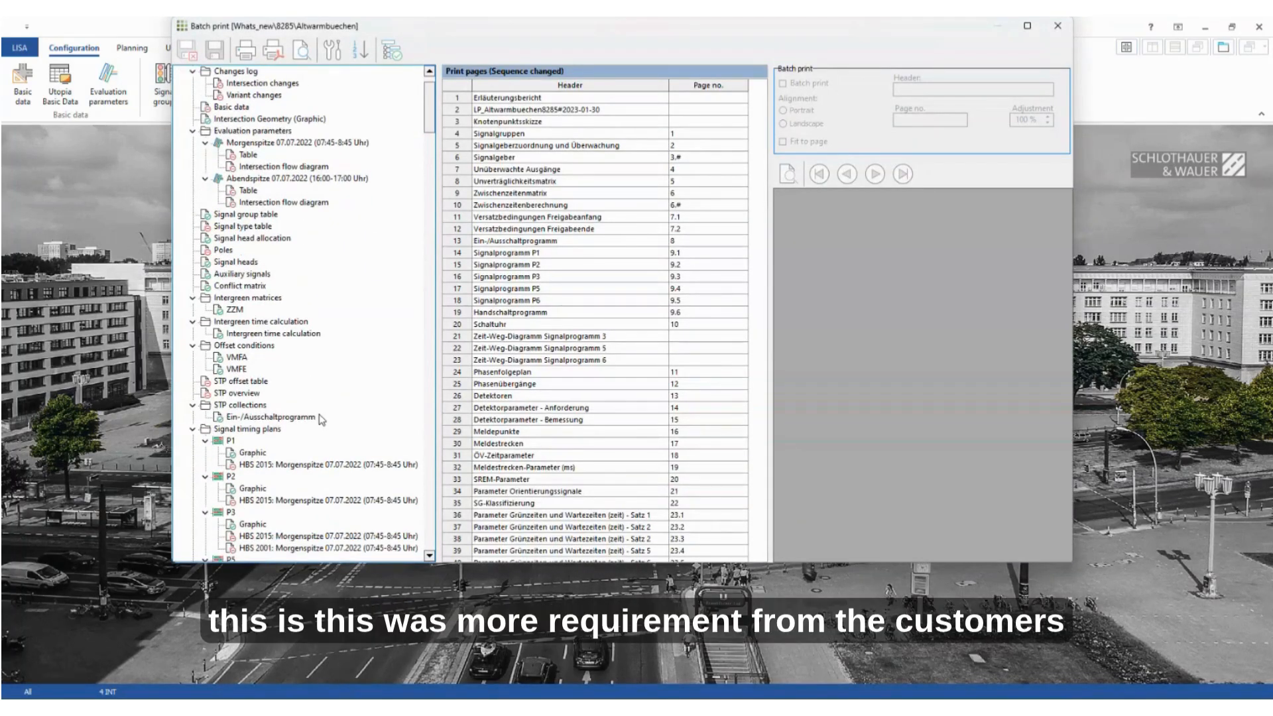
{"action": "scroll", "coordinate": [346, 404], "scroll_direction": "down", "scroll_amount": 2}
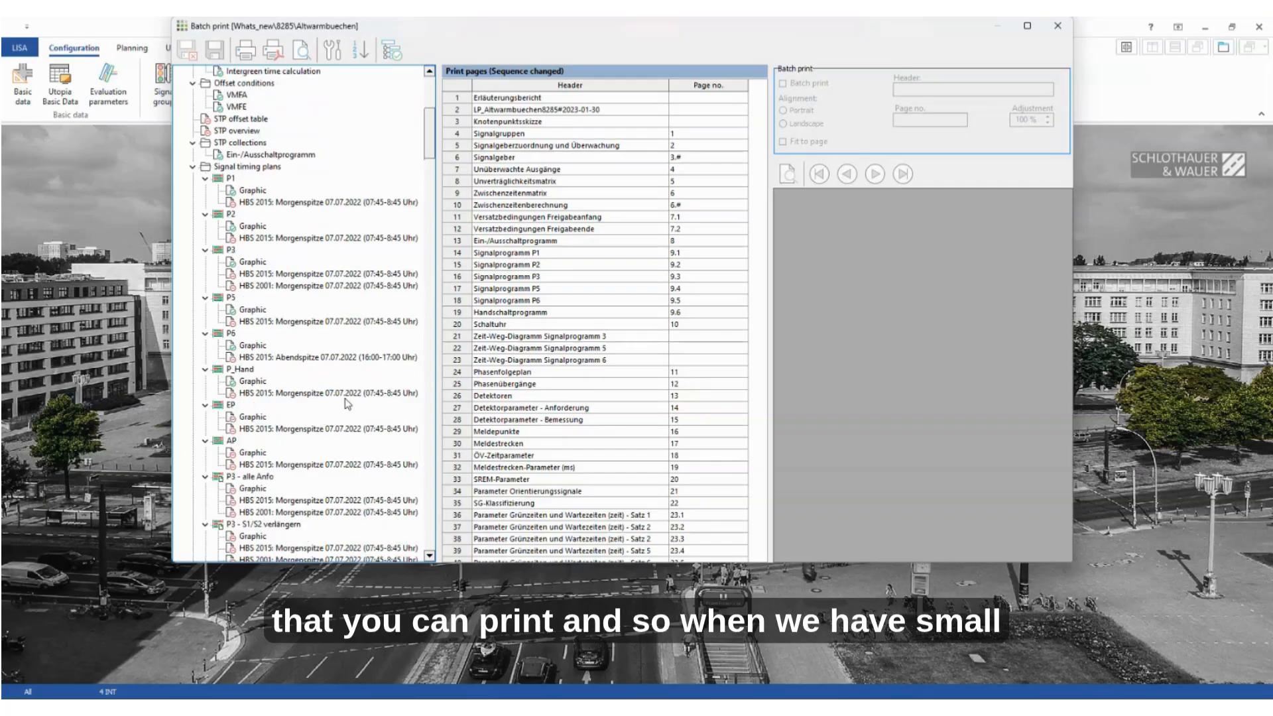
{"action": "scroll", "coordinate": [347, 404], "scroll_direction": "down", "scroll_amount": 7}
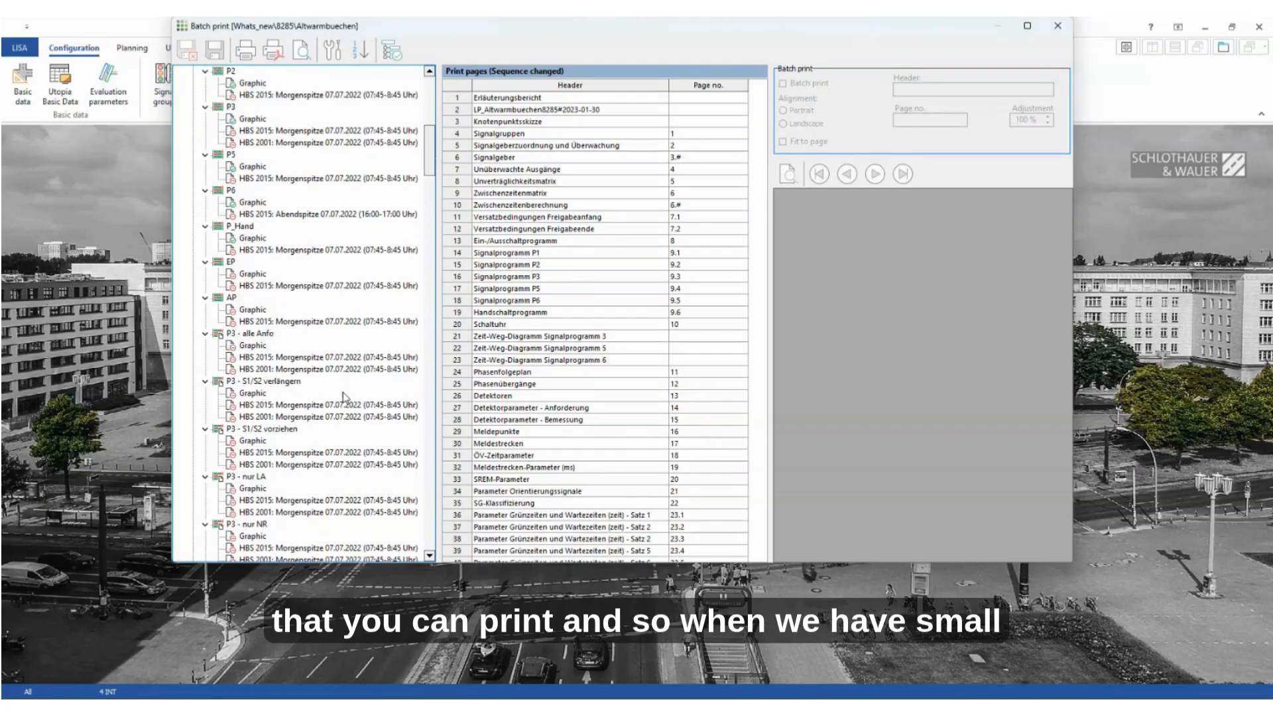
{"action": "left_click_drag", "start_coordinate": [428, 165], "coordinate": [442, 287]}
Step: Preview the Meldestrecken-Parameter (ms) pages for Satz_1, Satz_3, Satz_5 and Satz_6, as well as the page with all tables
{"action": "left_click", "coordinate": [246, 286]}
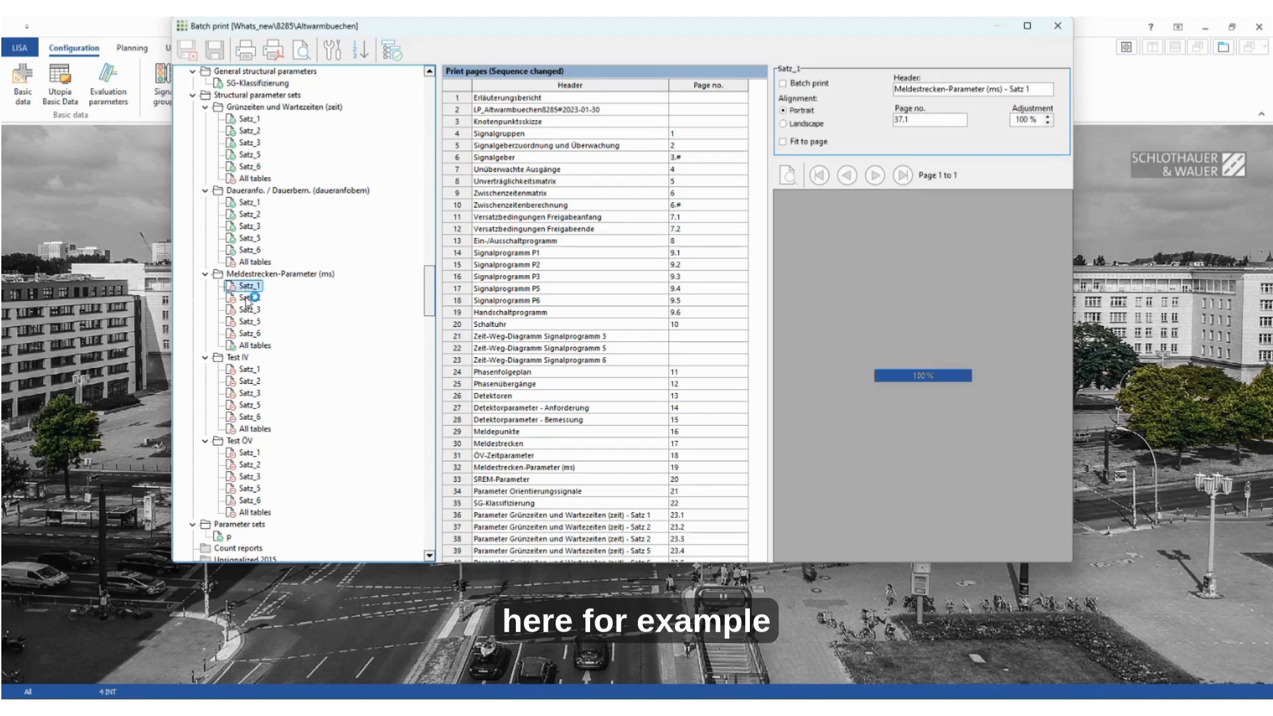
{"action": "left_click", "coordinate": [248, 310]}
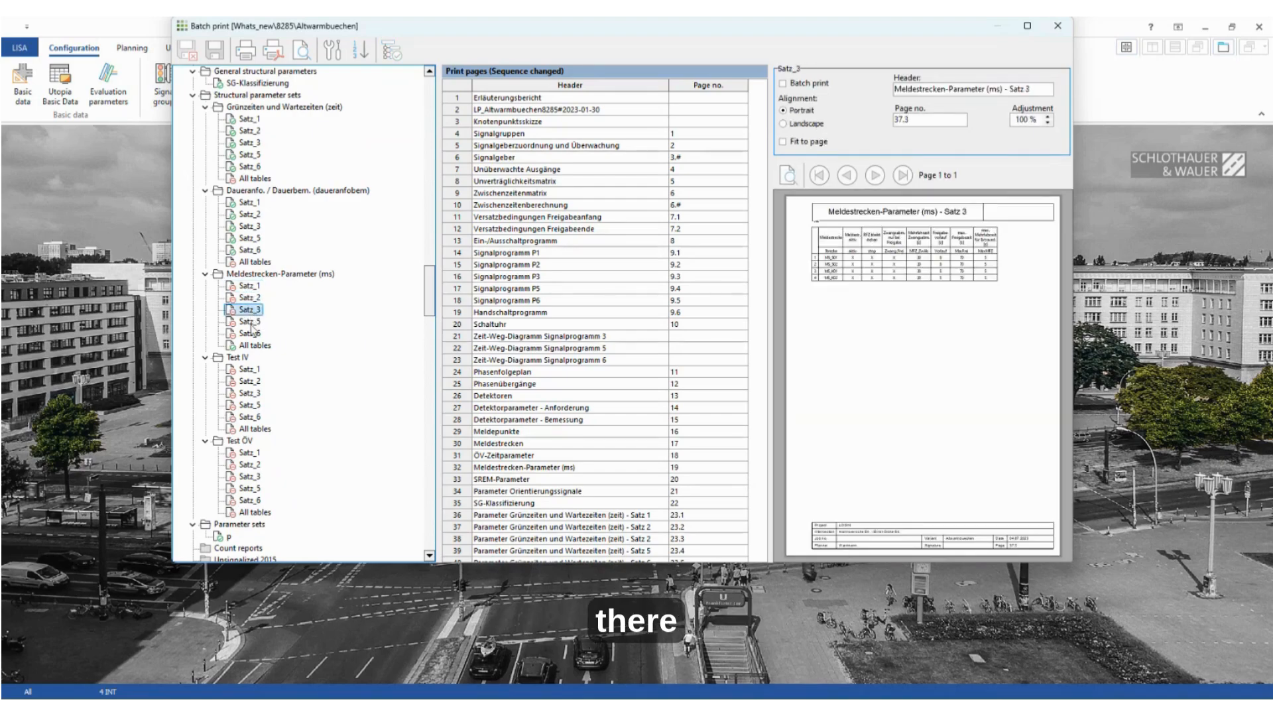
{"action": "left_click", "coordinate": [250, 323]}
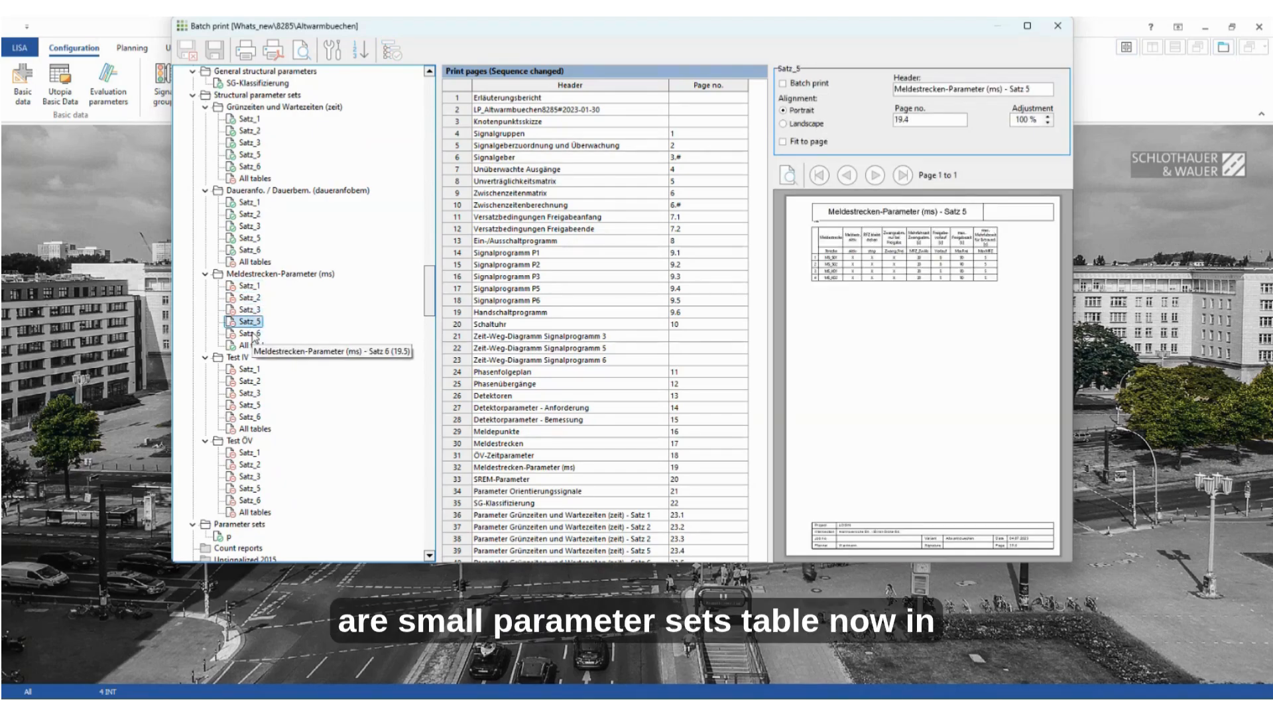
{"action": "left_click", "coordinate": [251, 333]}
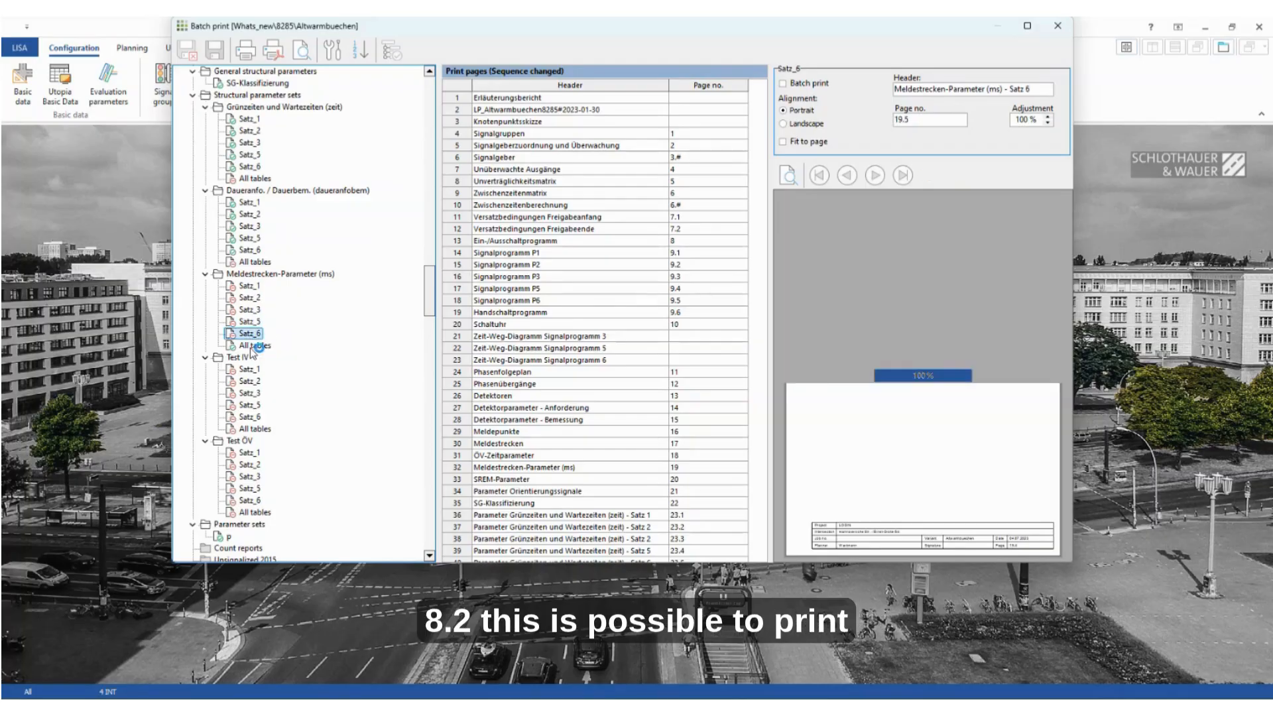
{"action": "left_click", "coordinate": [255, 345]}
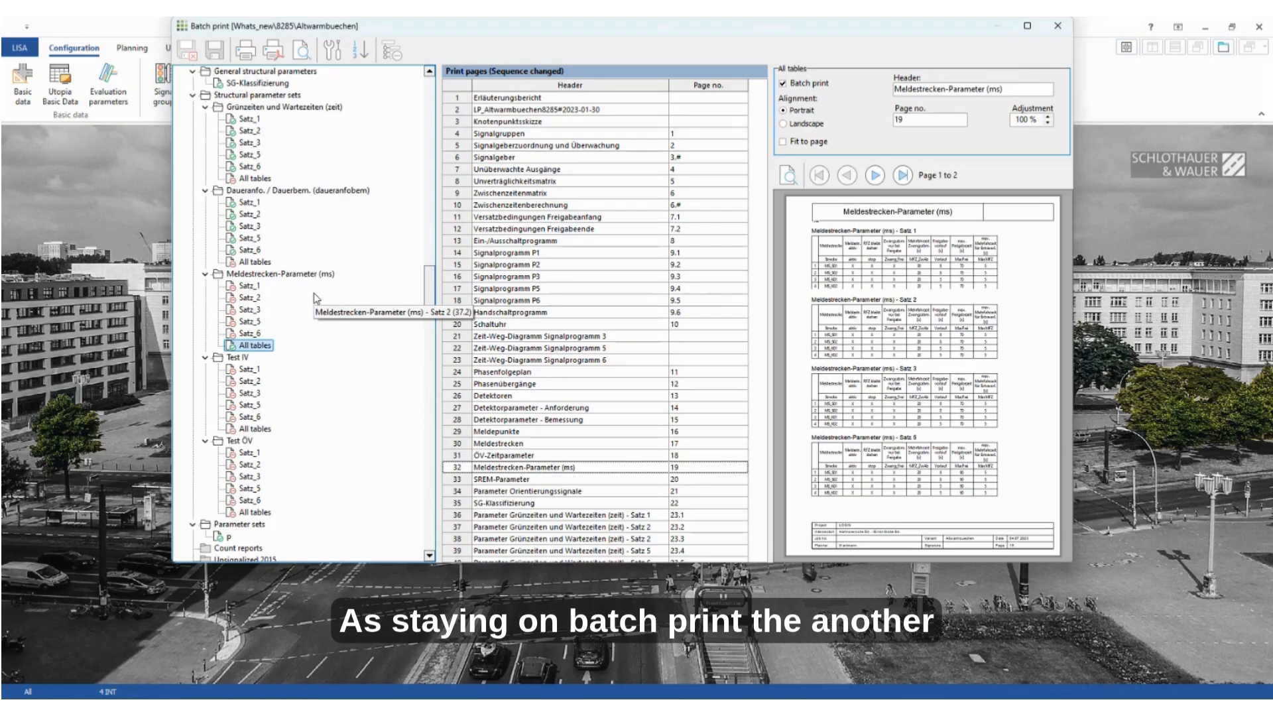
Step: Check the options for saving and loading the default print sequence and page selection, and close the batch print
{"action": "scroll", "coordinate": [315, 293], "scroll_direction": "up", "scroll_amount": 1}
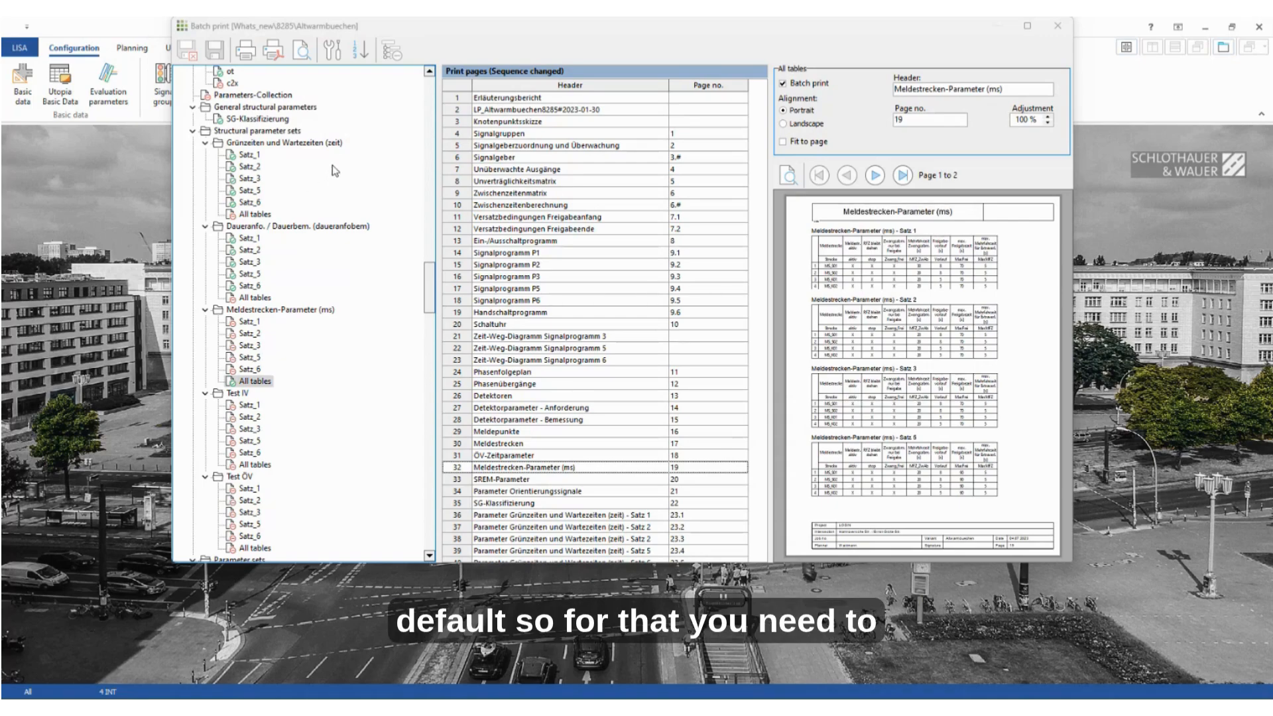
{"action": "right_click", "coordinate": [331, 146]}
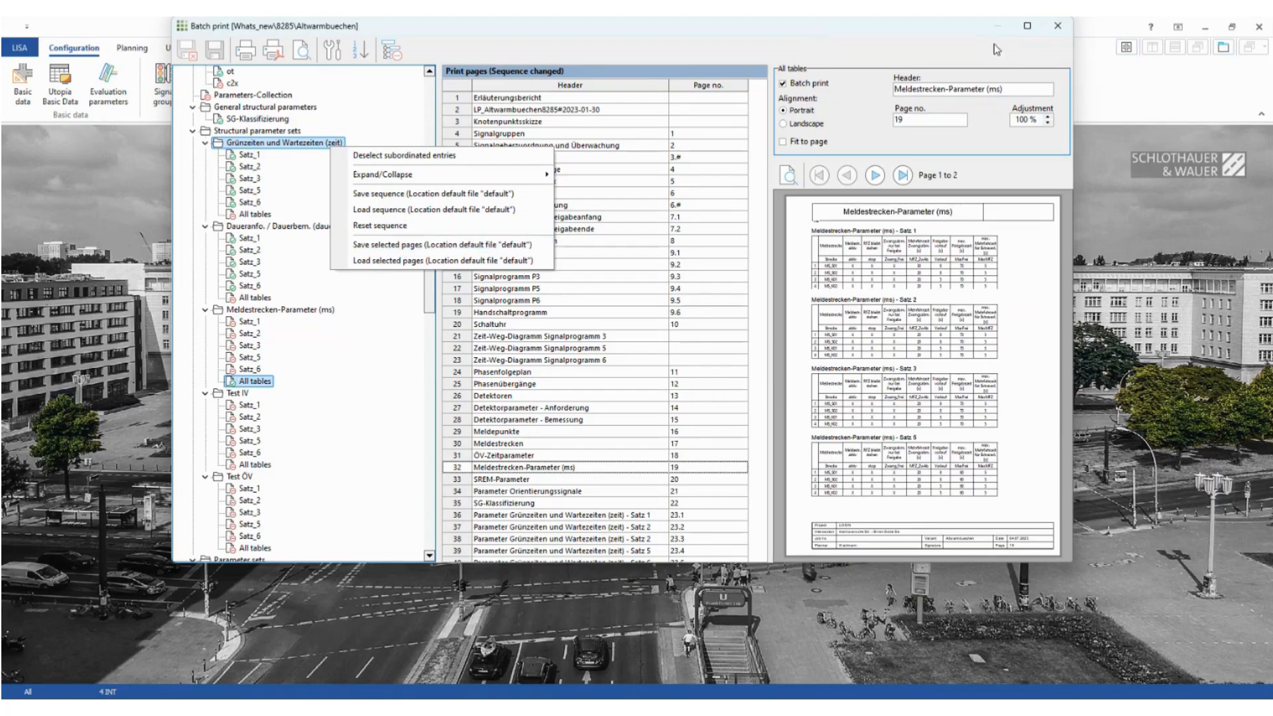
{"action": "left_click", "coordinate": [1059, 32]}
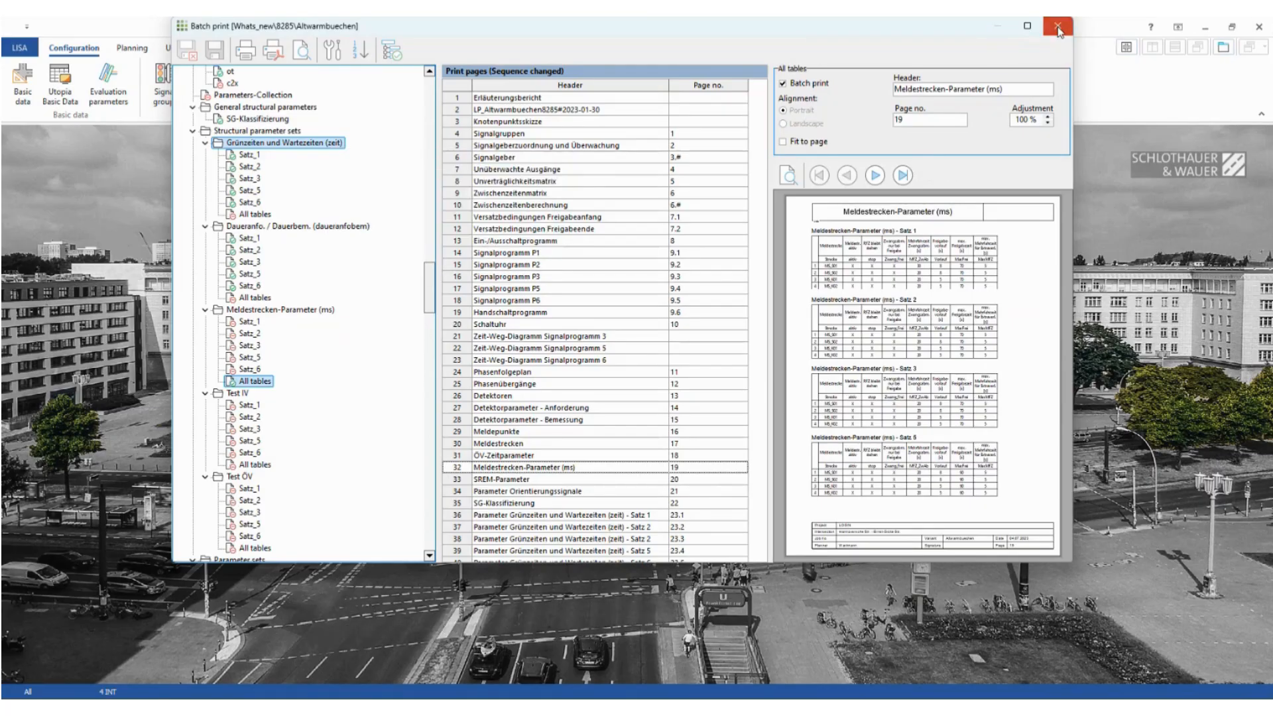
{"action": "left_click", "coordinate": [1059, 32]}
Step: Open the LISA settings and display the portrait print profile
{"action": "left_click", "coordinate": [19, 48]}
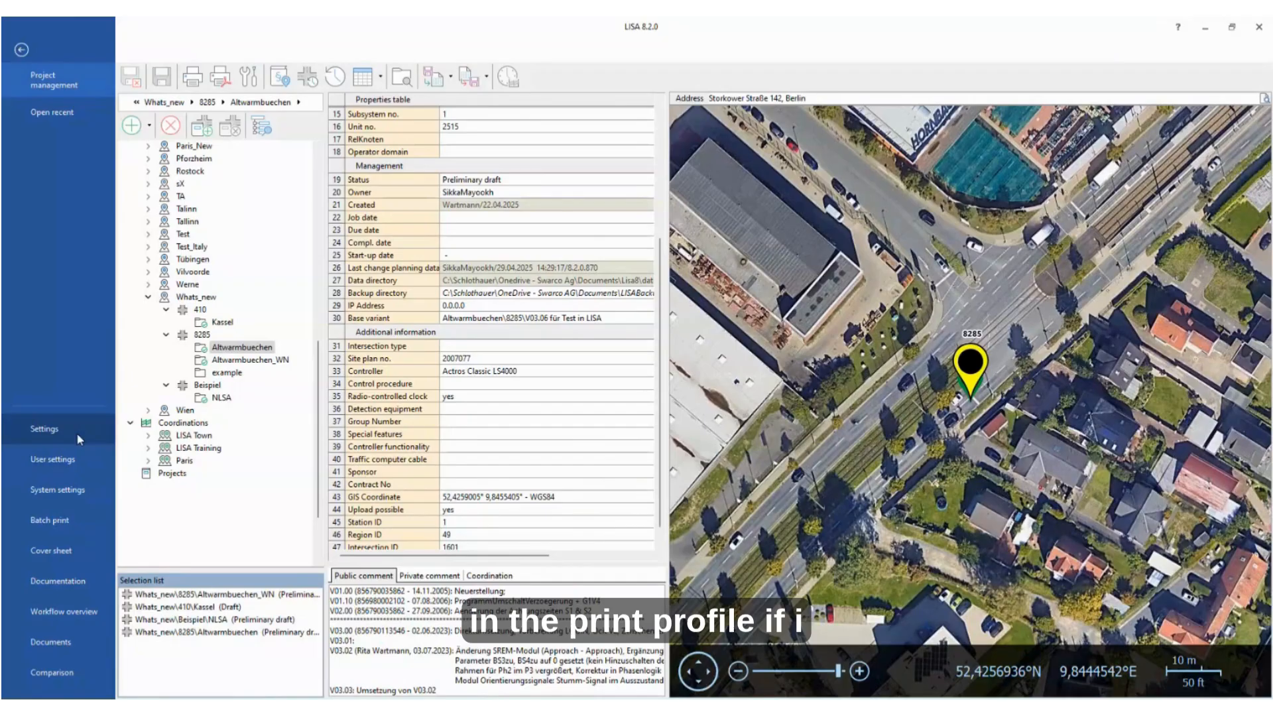
{"action": "left_click", "coordinate": [78, 438]}
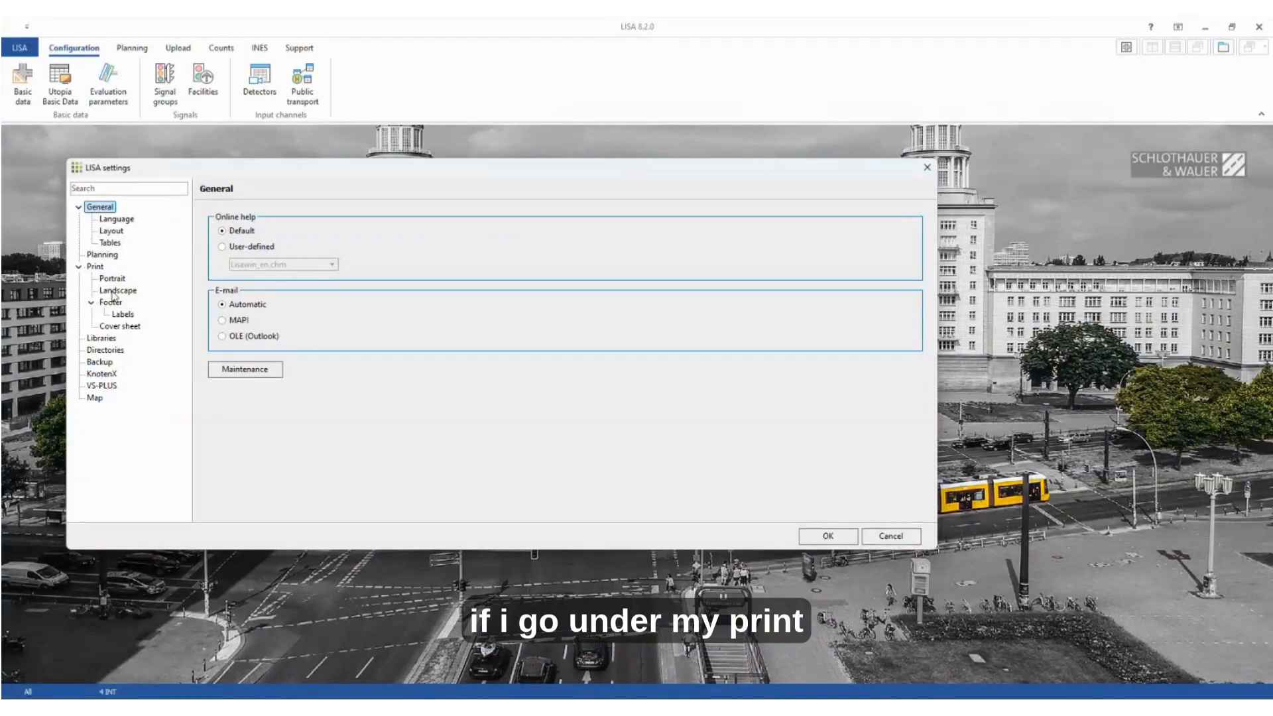
{"action": "left_click", "coordinate": [101, 267]}
{"action": "left_click", "coordinate": [108, 279]}
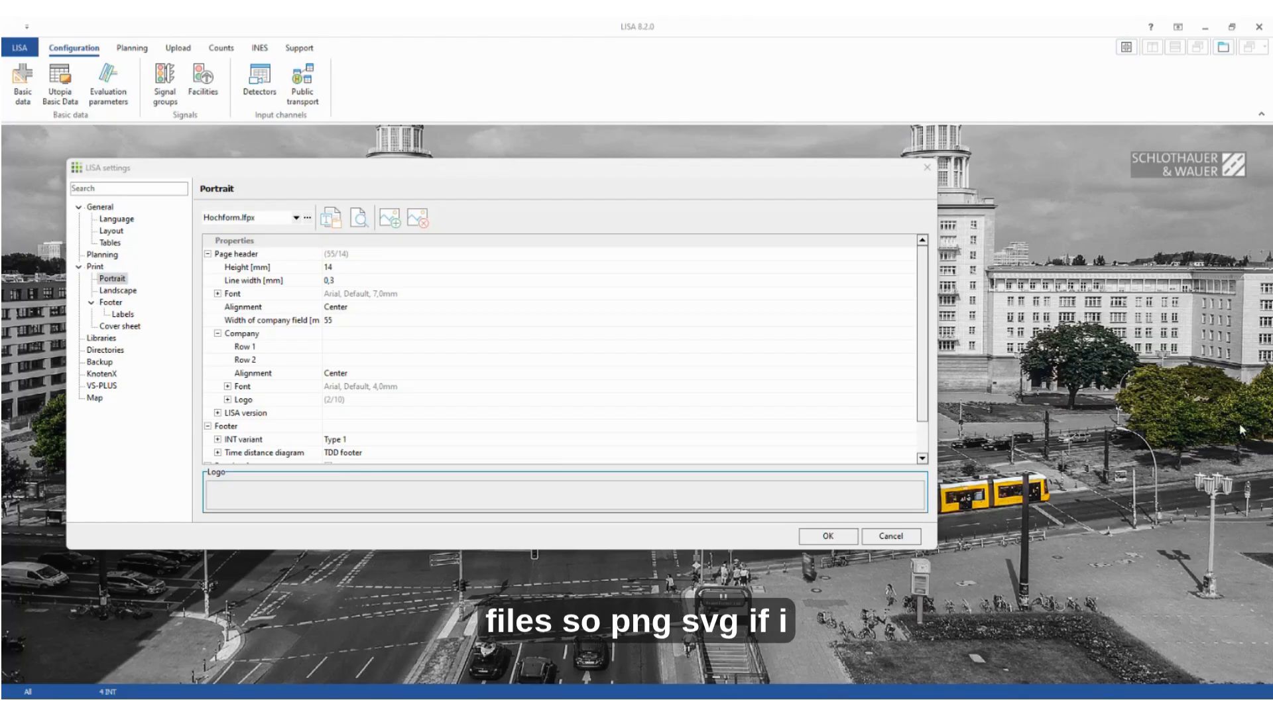
Step: Examine the image file types offered for loading a print logo, and leave the settings without loading one
{"action": "left_click", "coordinate": [389, 217]}
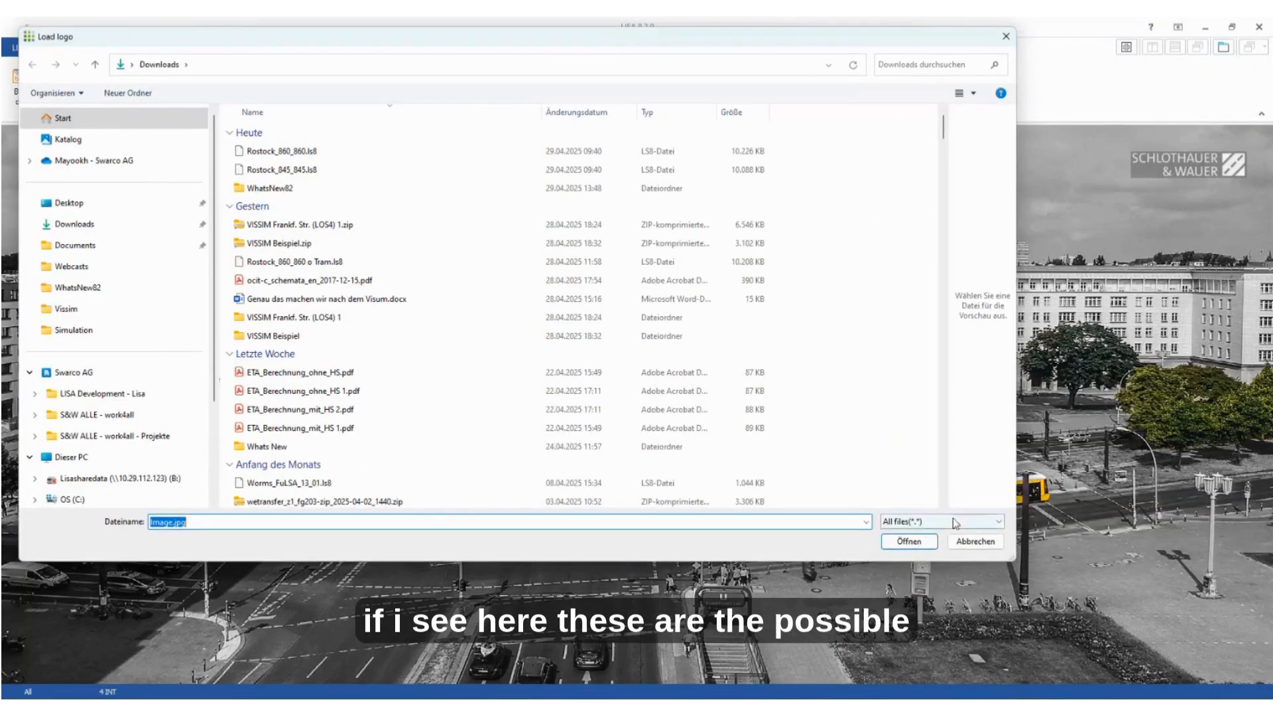
{"action": "left_click", "coordinate": [956, 522]}
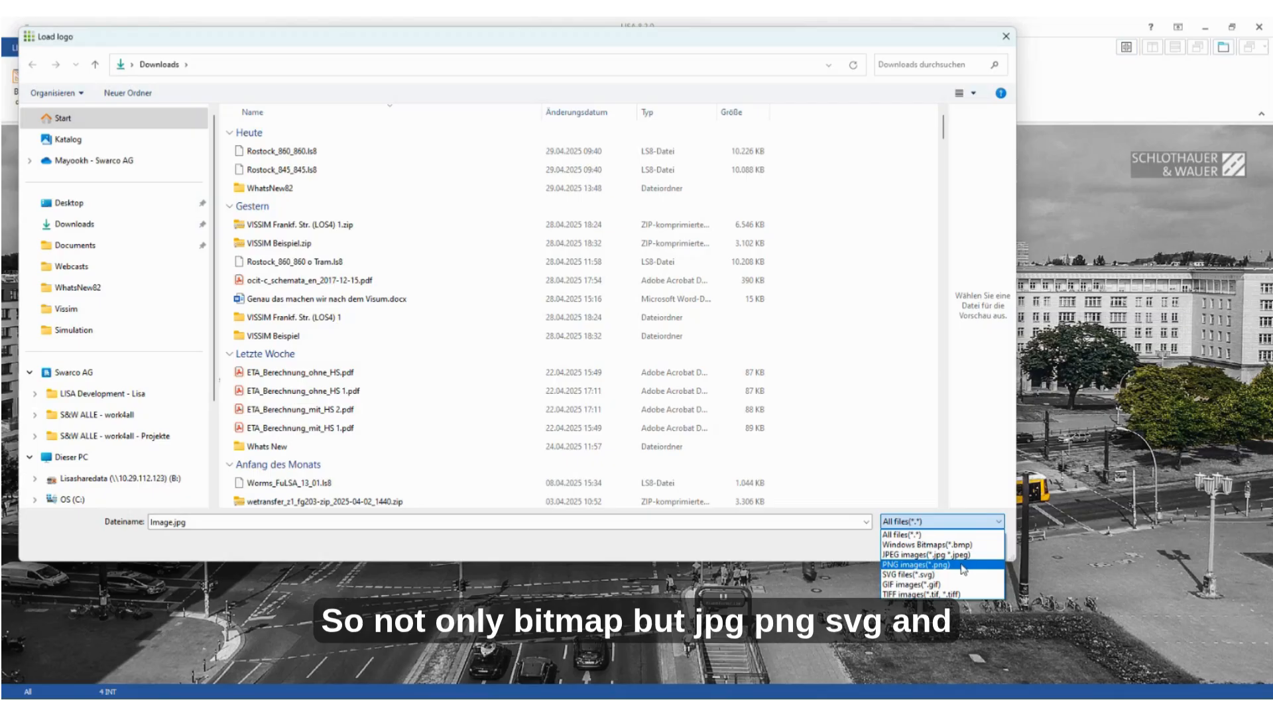
{"action": "left_click", "coordinate": [1006, 41]}
{"action": "left_click", "coordinate": [1005, 38]}
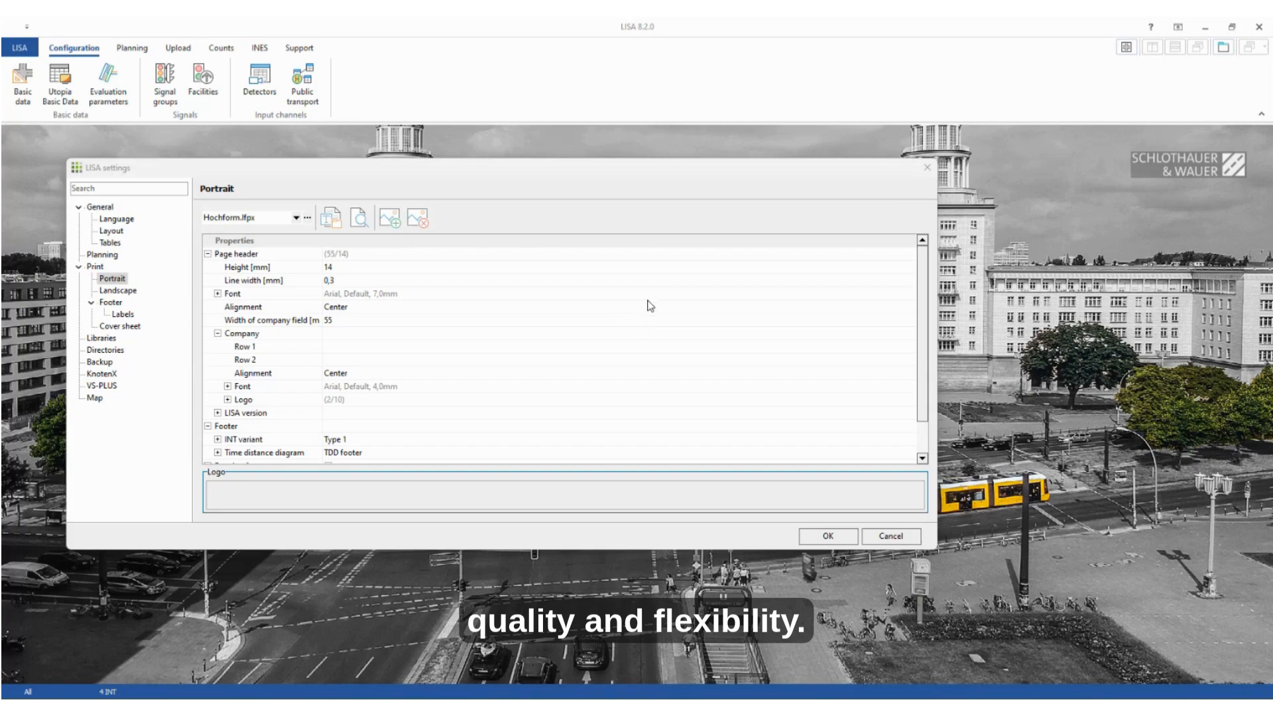
{"action": "left_click", "coordinate": [930, 172]}
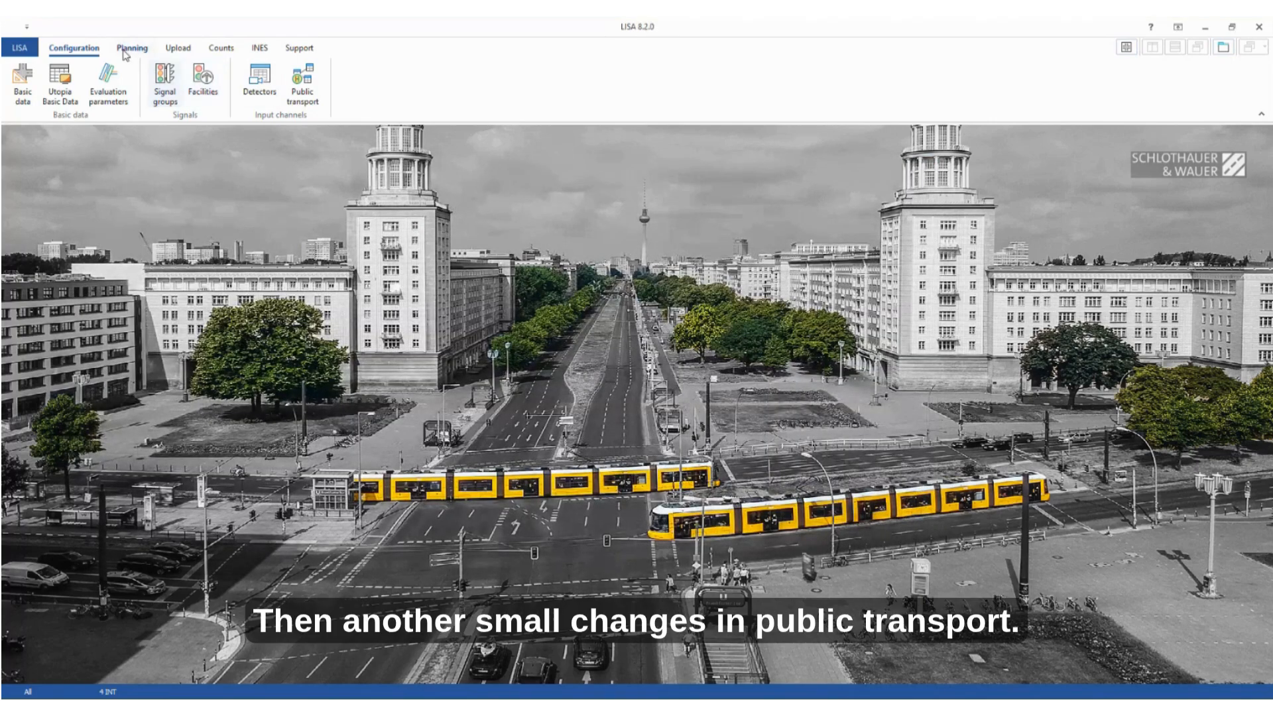
Step: Open the public transport data of variant Altwarmbuechen and display its detection chains
{"action": "left_click", "coordinate": [314, 98]}
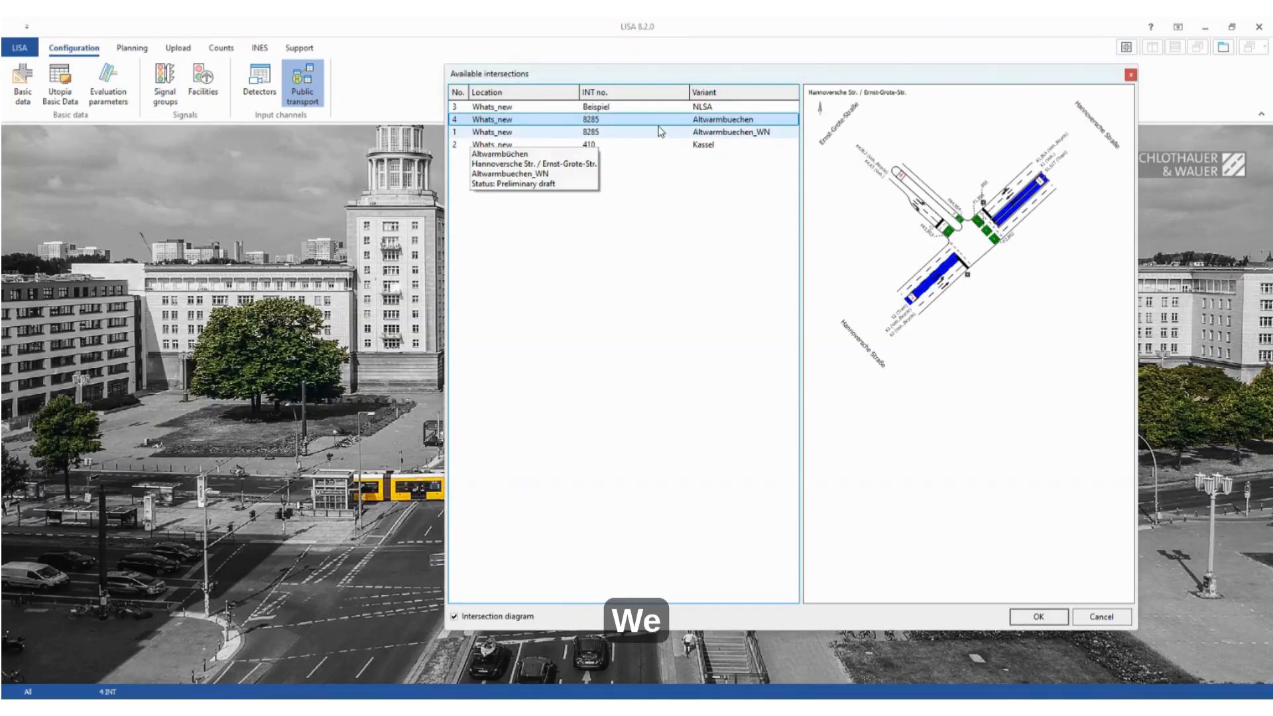
{"action": "key", "text": "Return"}
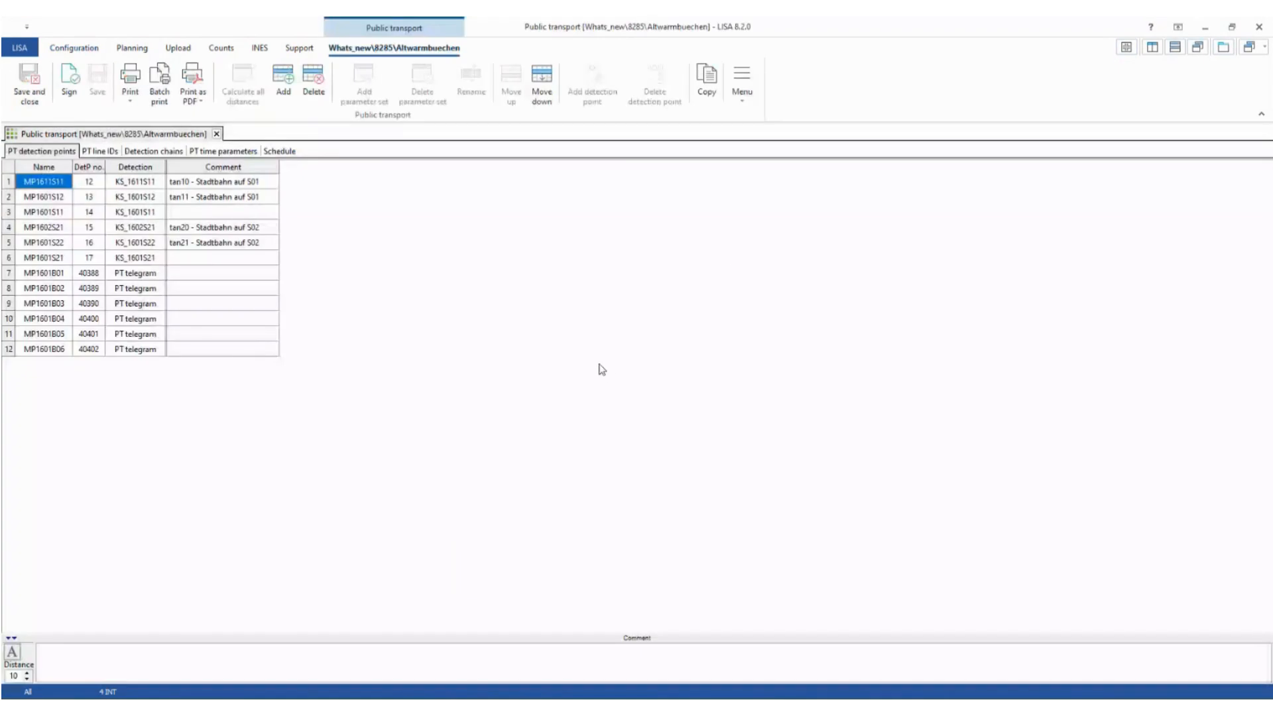
{"action": "left_click", "coordinate": [161, 152]}
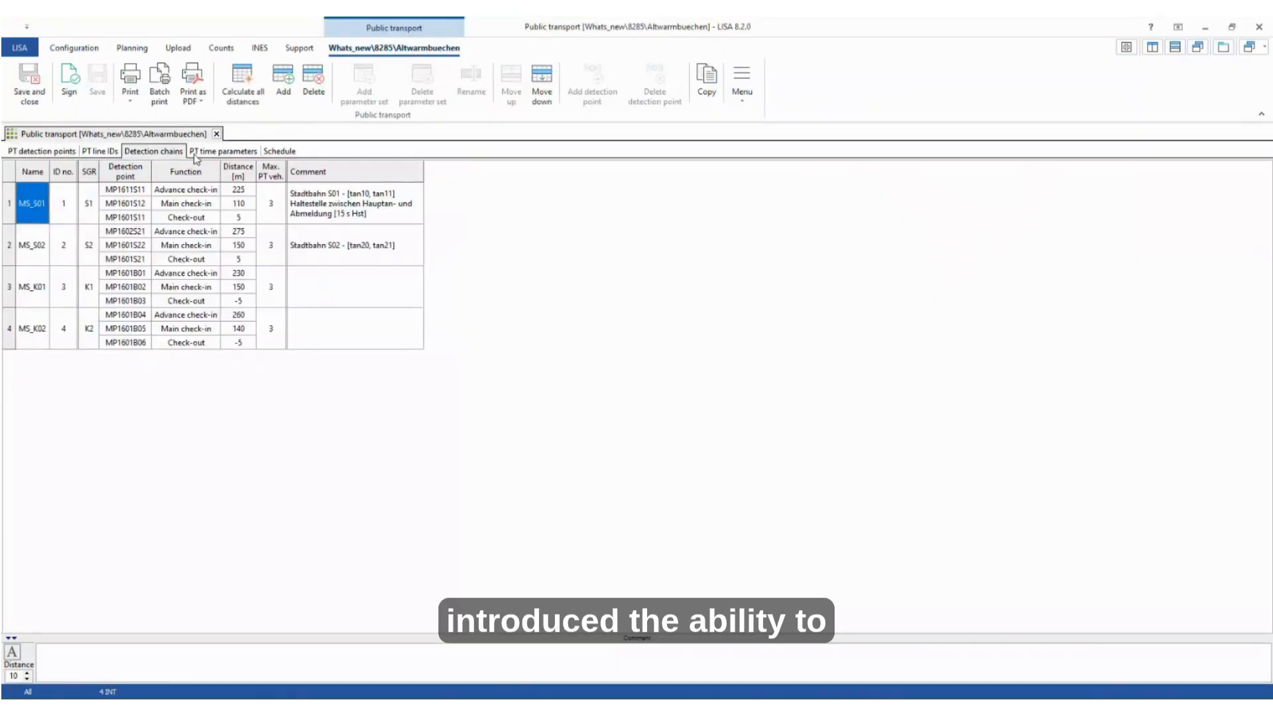
Step: Display the PT time parameters and show the separate comment fields of parameter sets P1 and P2
{"action": "left_click", "coordinate": [198, 153]}
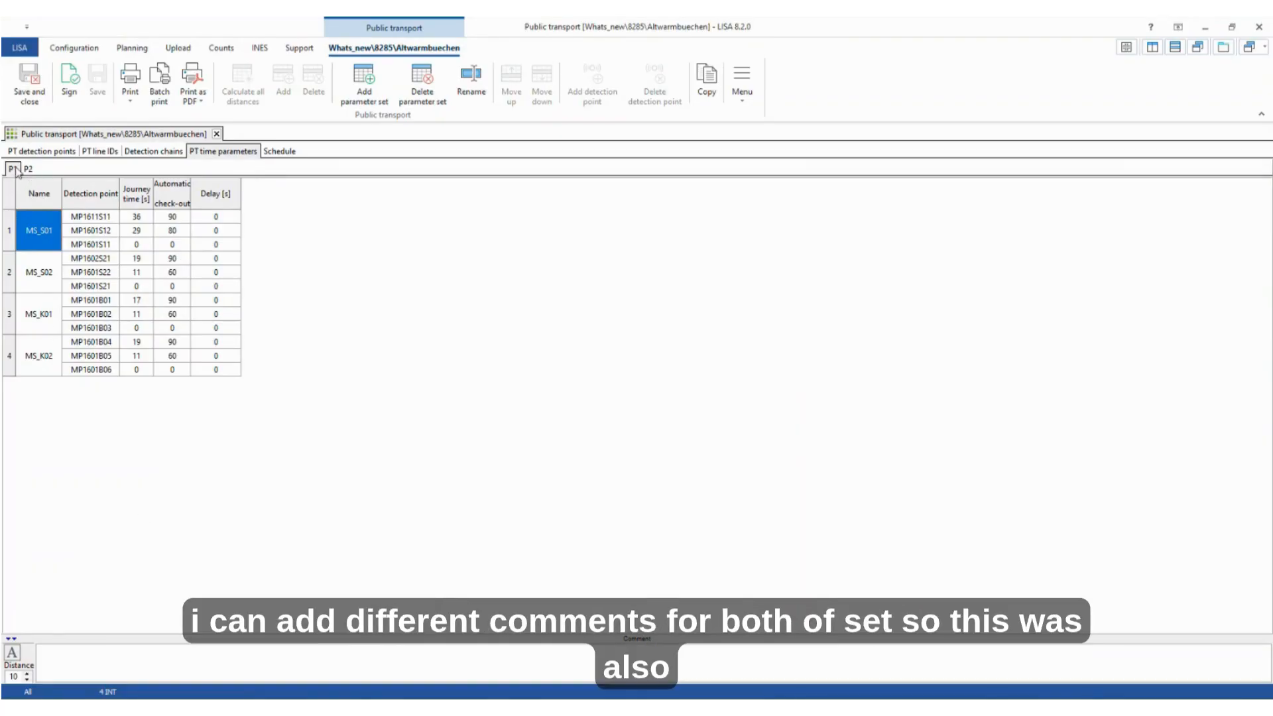
{"action": "left_click", "coordinate": [71, 655]}
{"action": "left_click", "coordinate": [28, 170]}
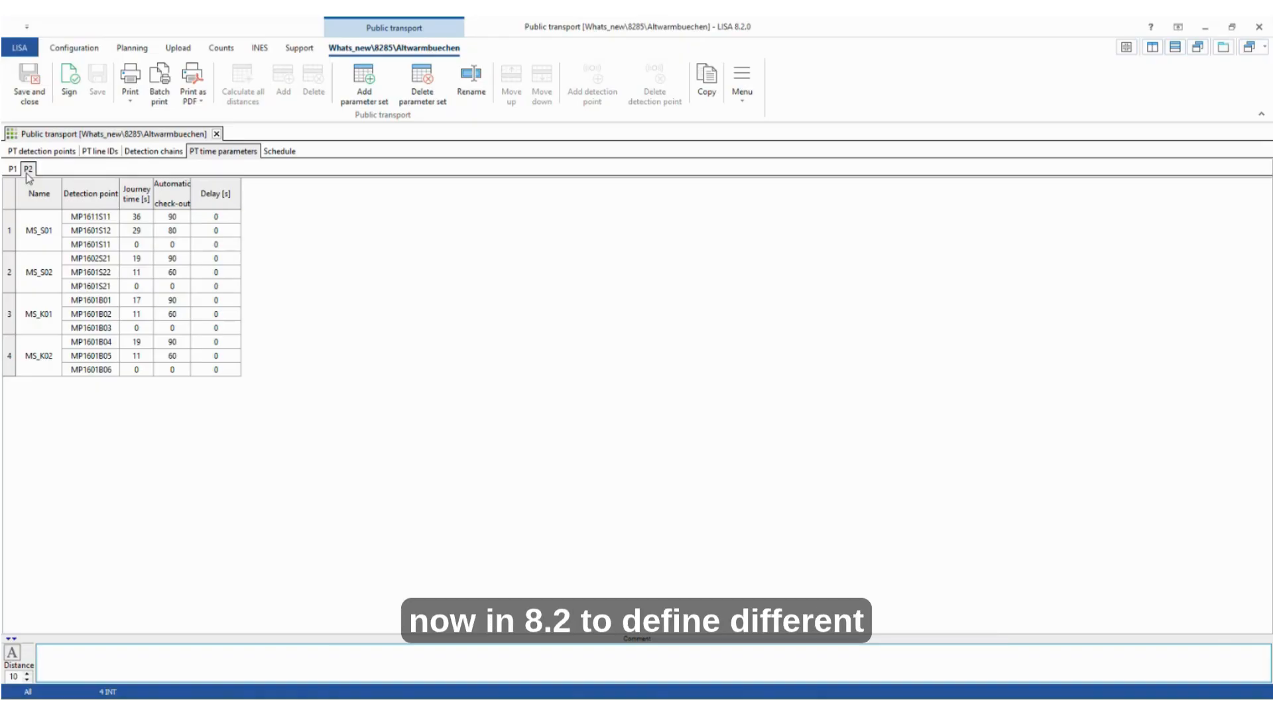
Step: Close the public transport data, examine the export formats offered for variant Altwarmbuechen, and leave without exporting
{"action": "left_click", "coordinate": [217, 134]}
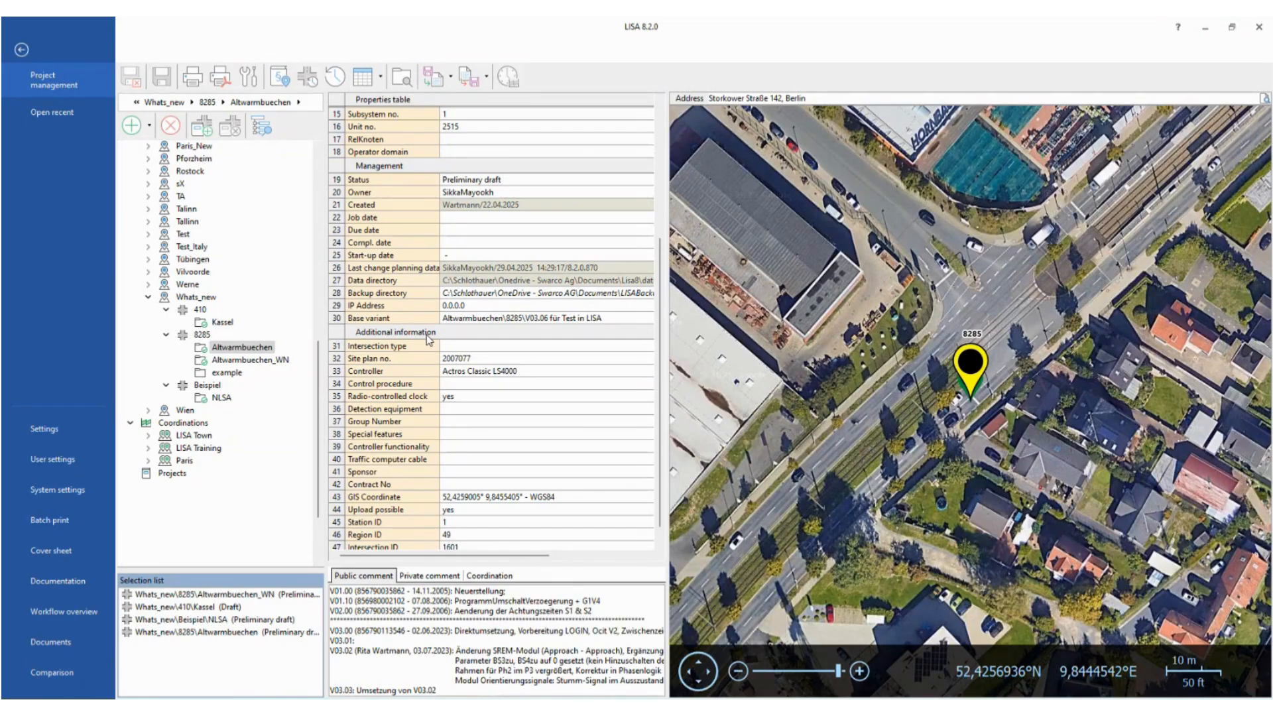
{"action": "left_click", "coordinate": [463, 85]}
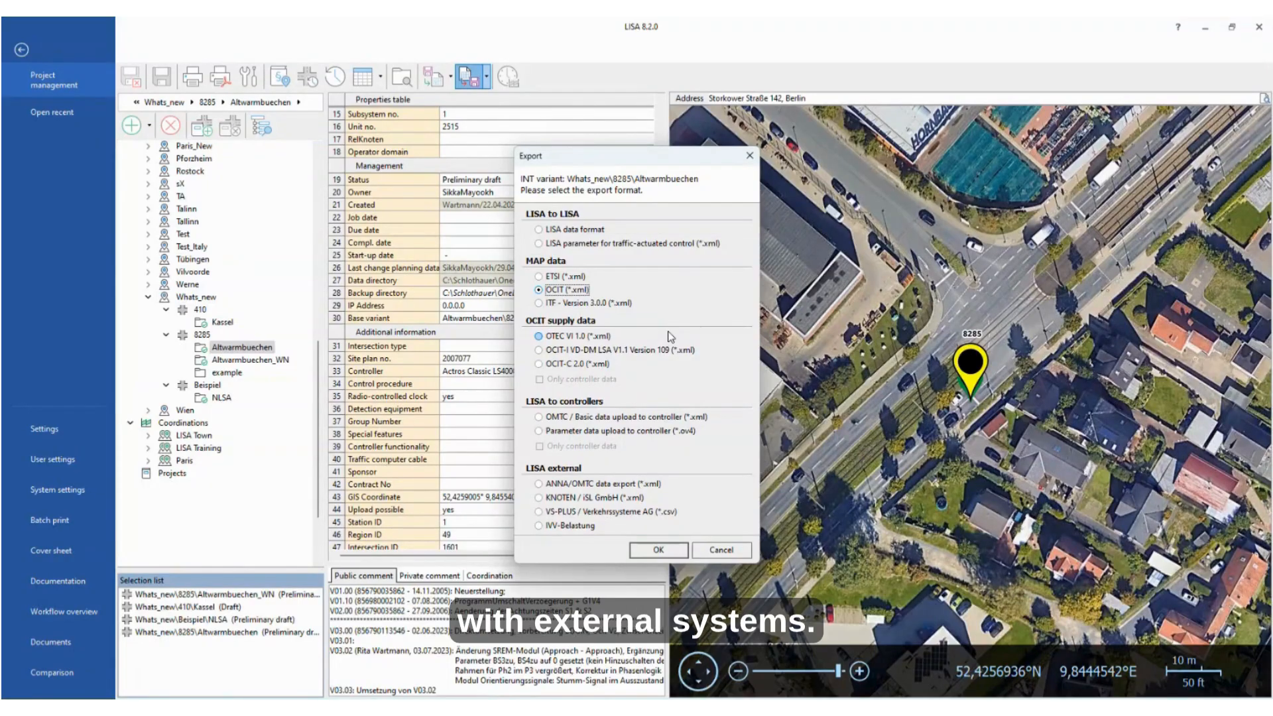
{"action": "left_click", "coordinate": [748, 157]}
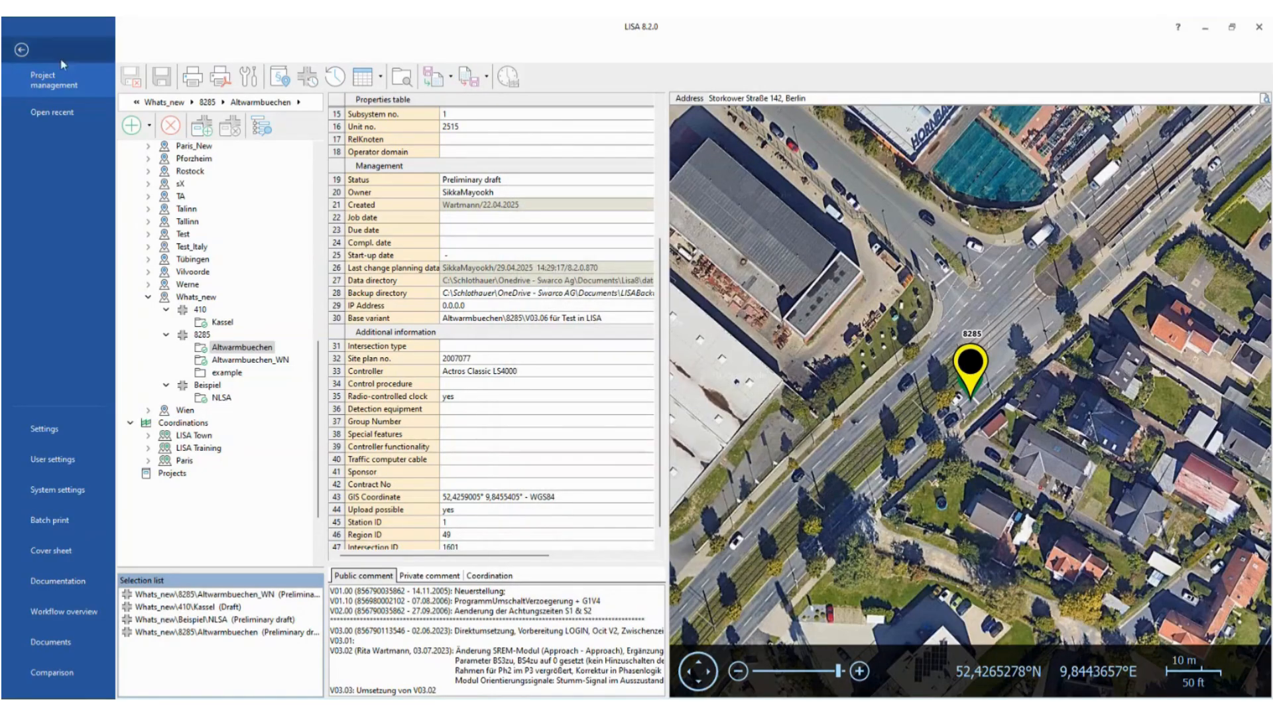
{"action": "left_click", "coordinate": [22, 50]}
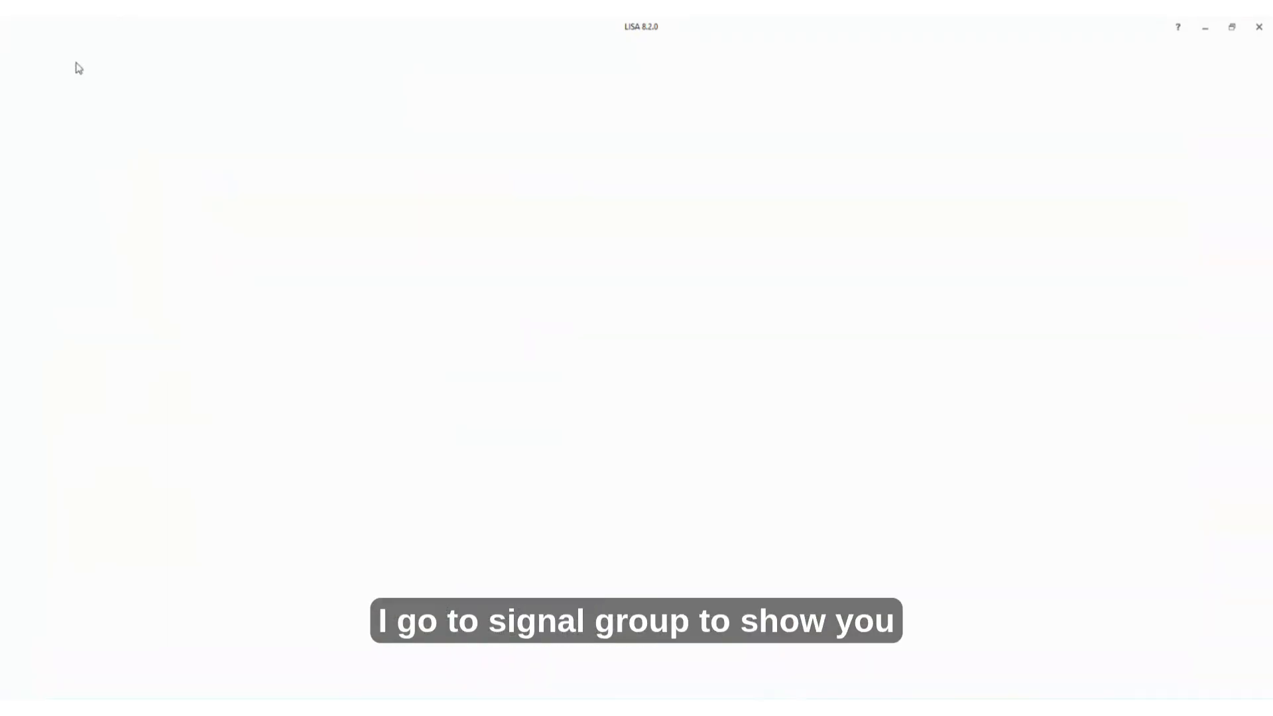
Step: Open the signal groups of variant Kassel and look at the sorting commands offered for them
{"action": "left_click", "coordinate": [167, 89]}
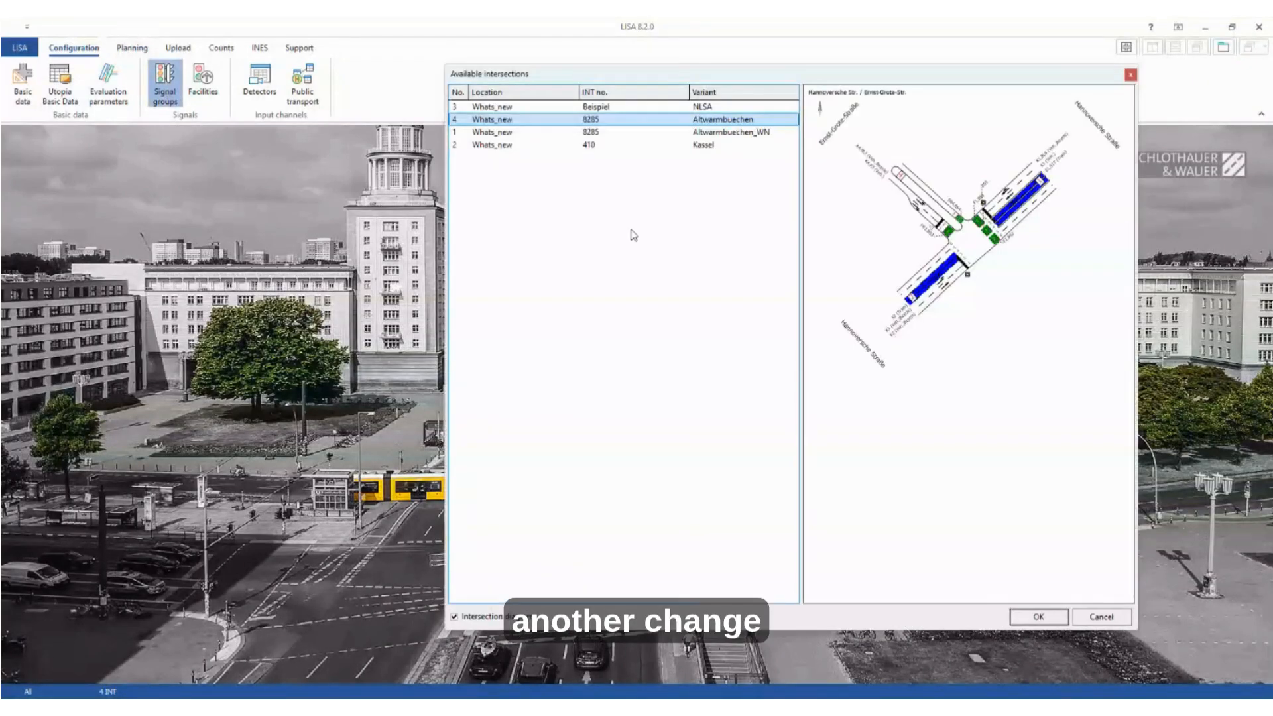
{"action": "left_click", "coordinate": [687, 147]}
{"action": "double_click", "coordinate": [687, 147]}
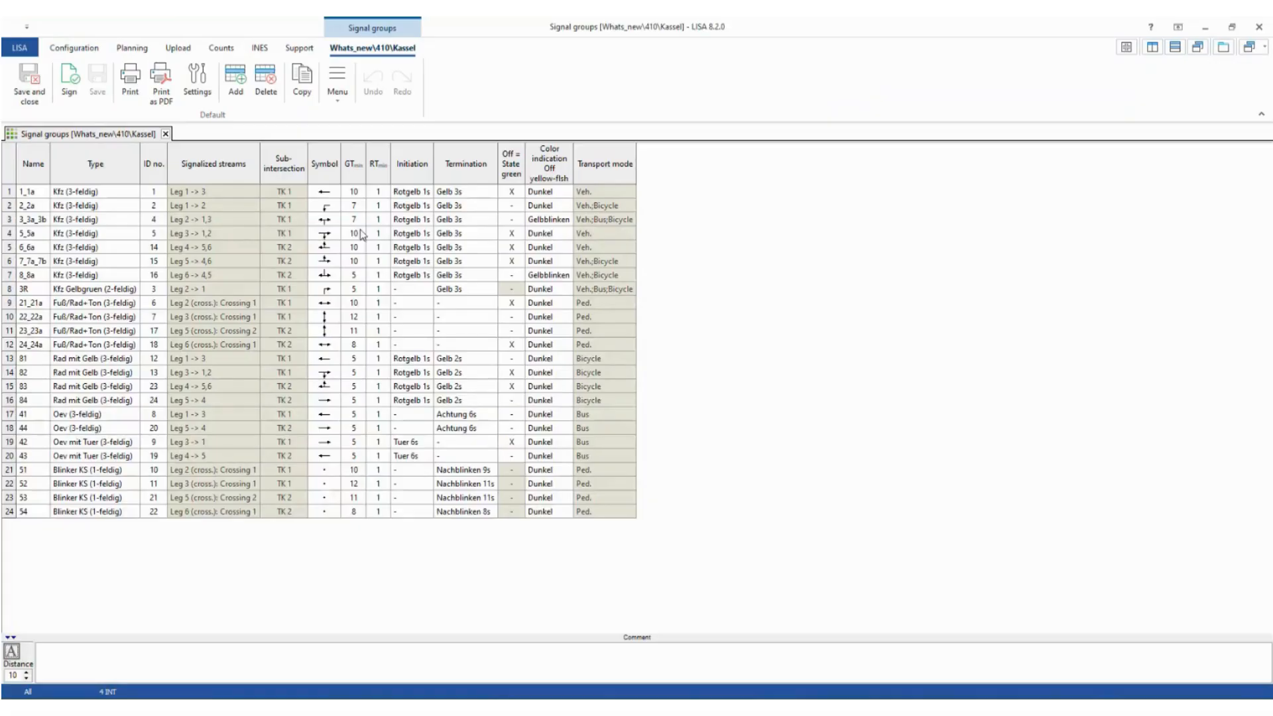
{"action": "left_click", "coordinate": [337, 110]}
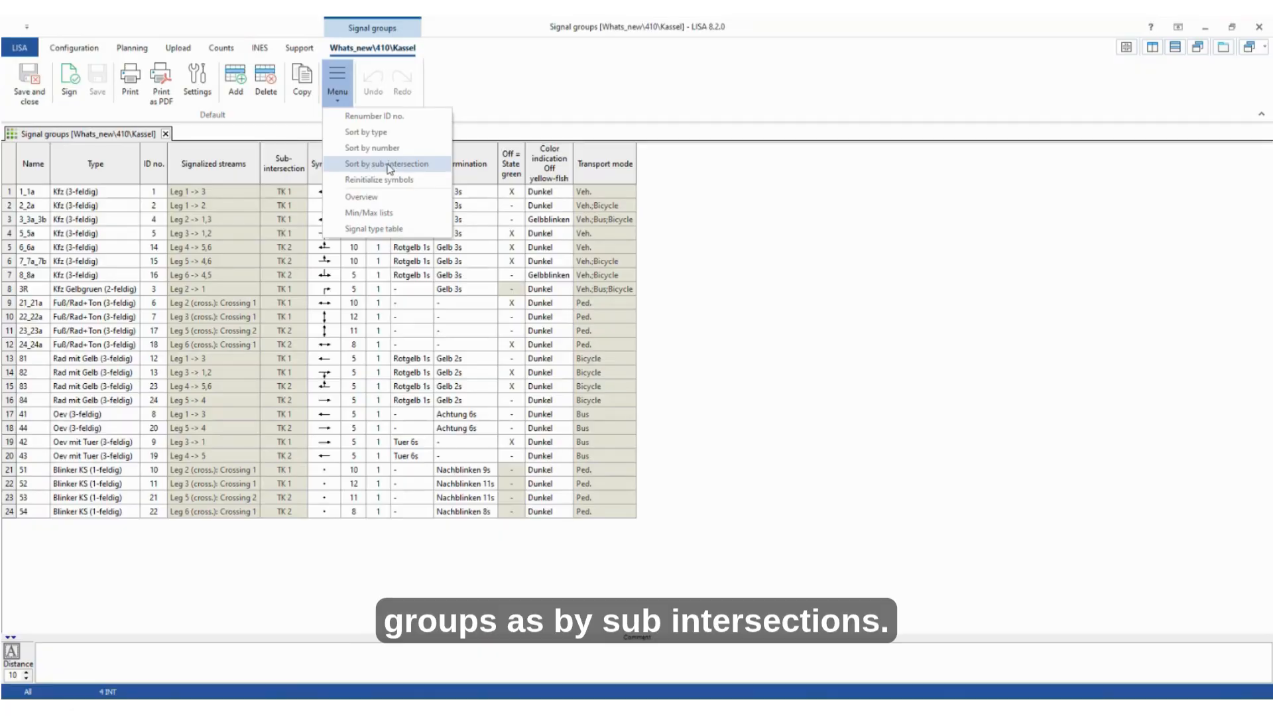
{"action": "left_click", "coordinate": [295, 203]}
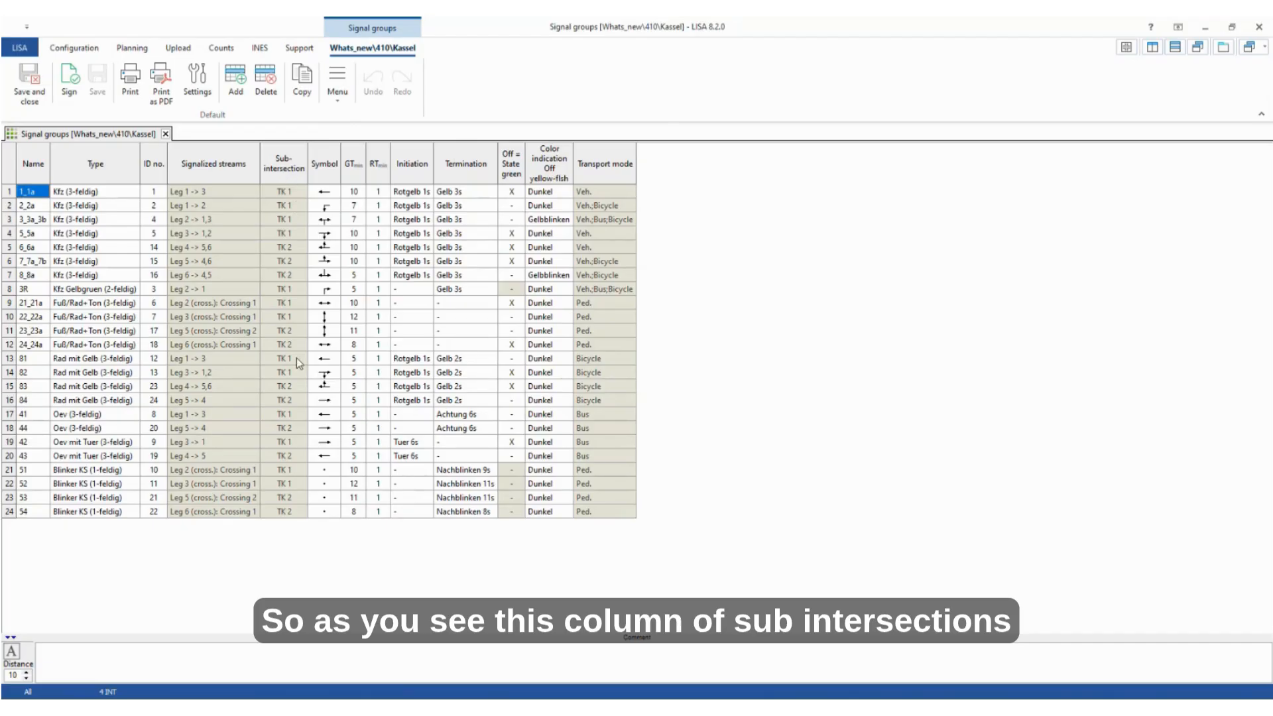
Step: Sort the signal groups of variant Kassel by sub-intersection, then save and close them
{"action": "left_click", "coordinate": [337, 83]}
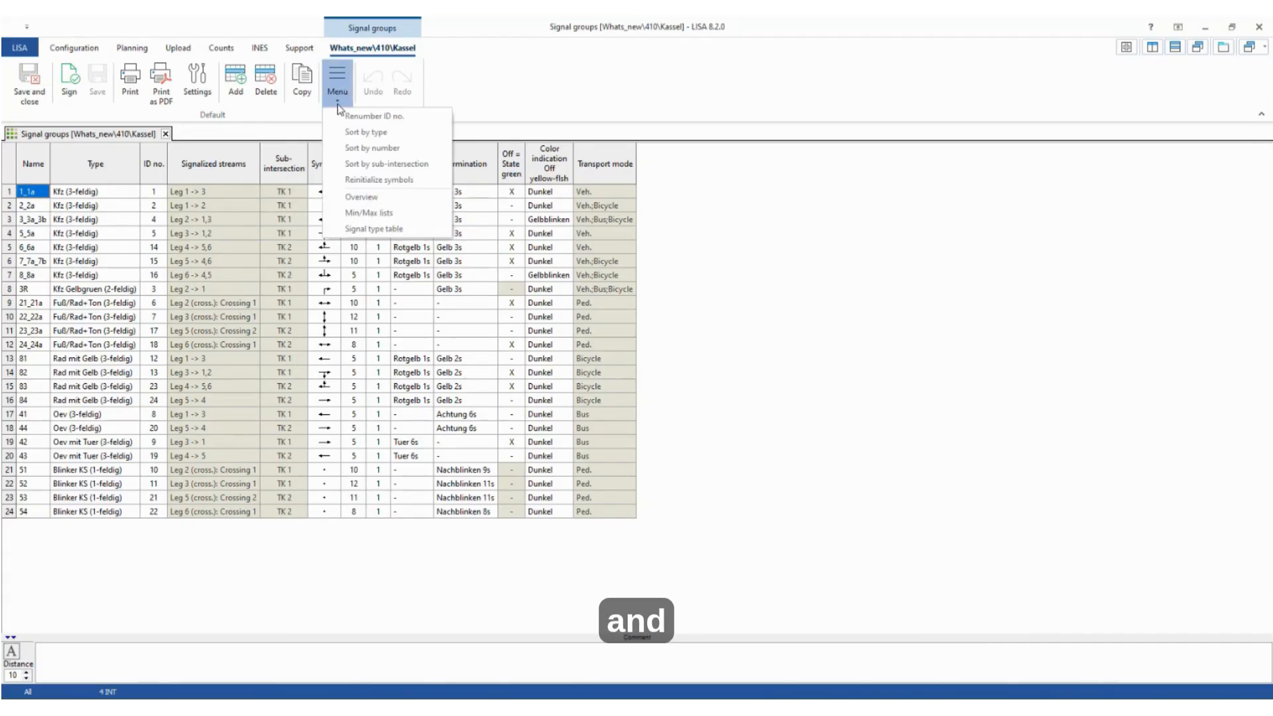
{"action": "left_click", "coordinate": [384, 165]}
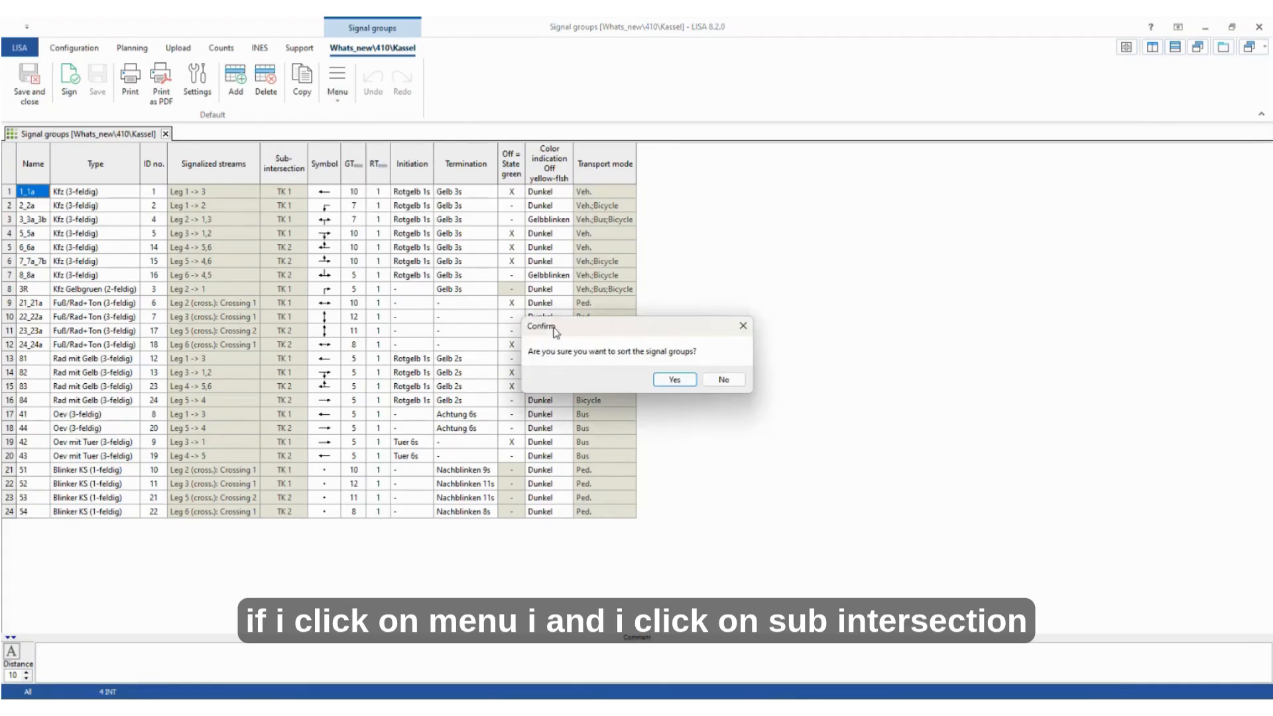
{"action": "left_click", "coordinate": [678, 381]}
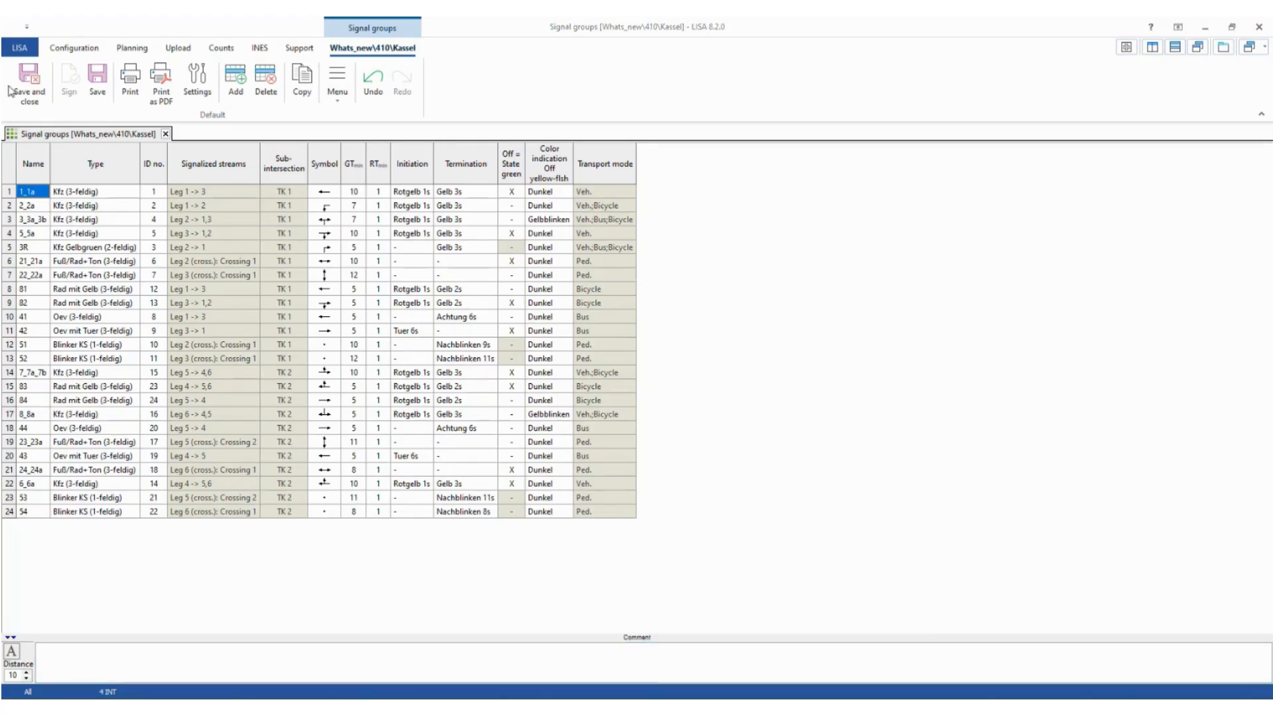
{"action": "left_click", "coordinate": [30, 86]}
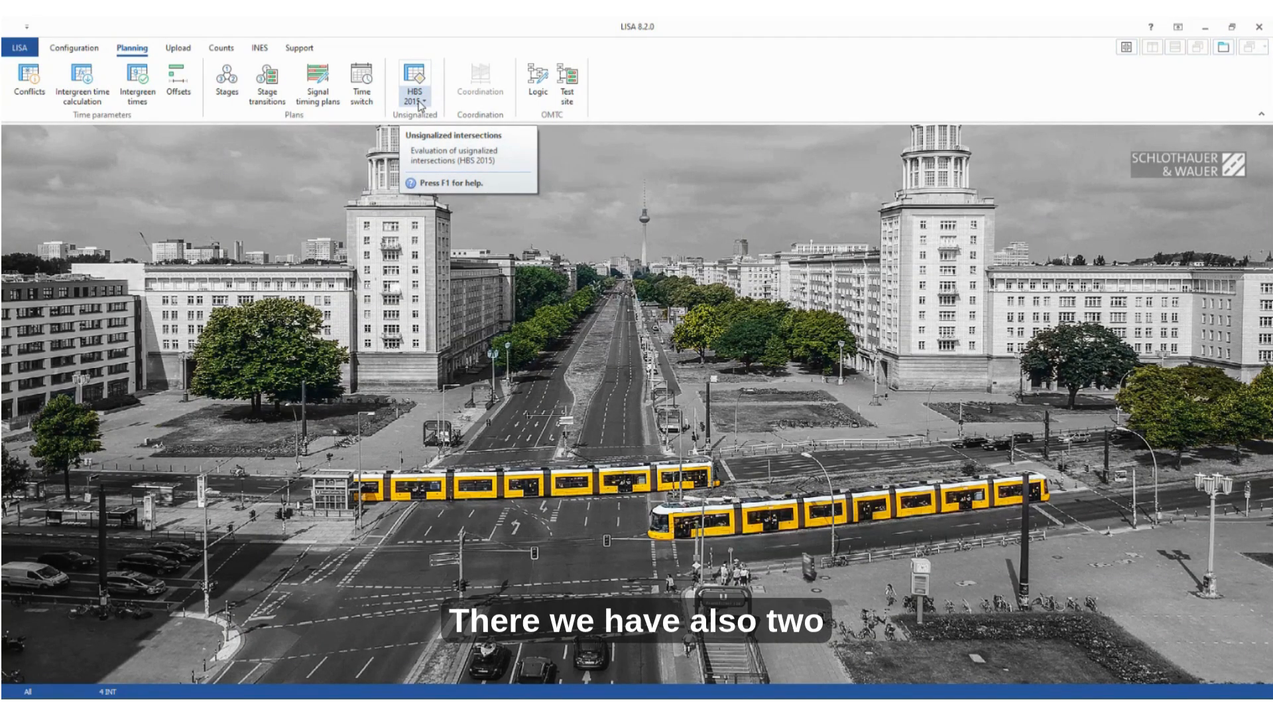
Step: Open the HBS 2015 evaluation of unsignalized intersections for variant NLSA
{"action": "left_click", "coordinate": [419, 102]}
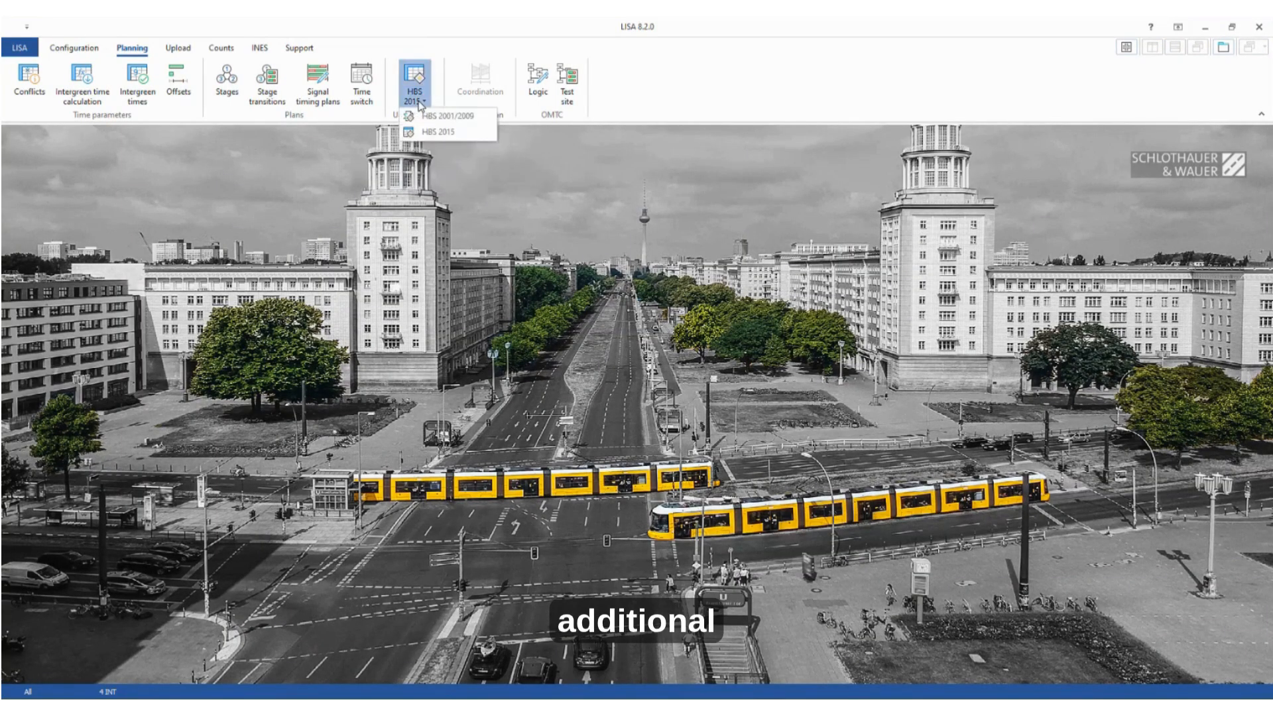
{"action": "left_click", "coordinate": [437, 132]}
{"action": "left_click", "coordinate": [681, 106]}
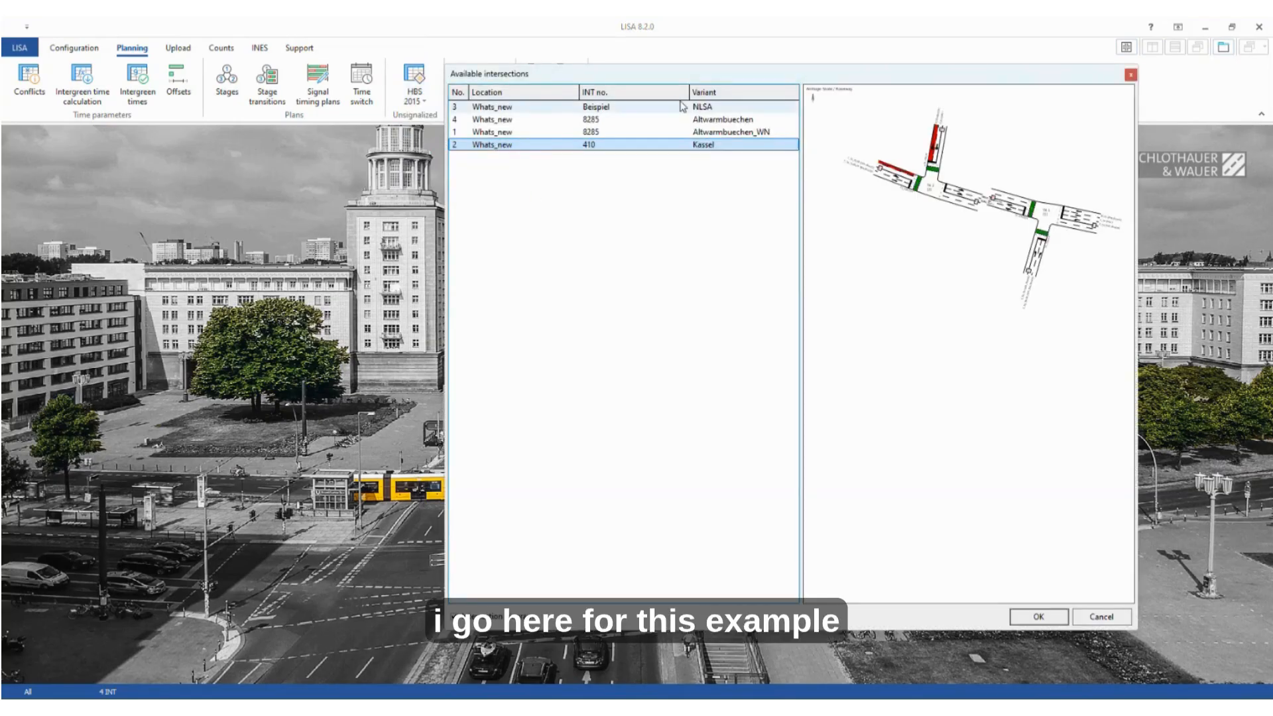
{"action": "double_click", "coordinate": [683, 109]}
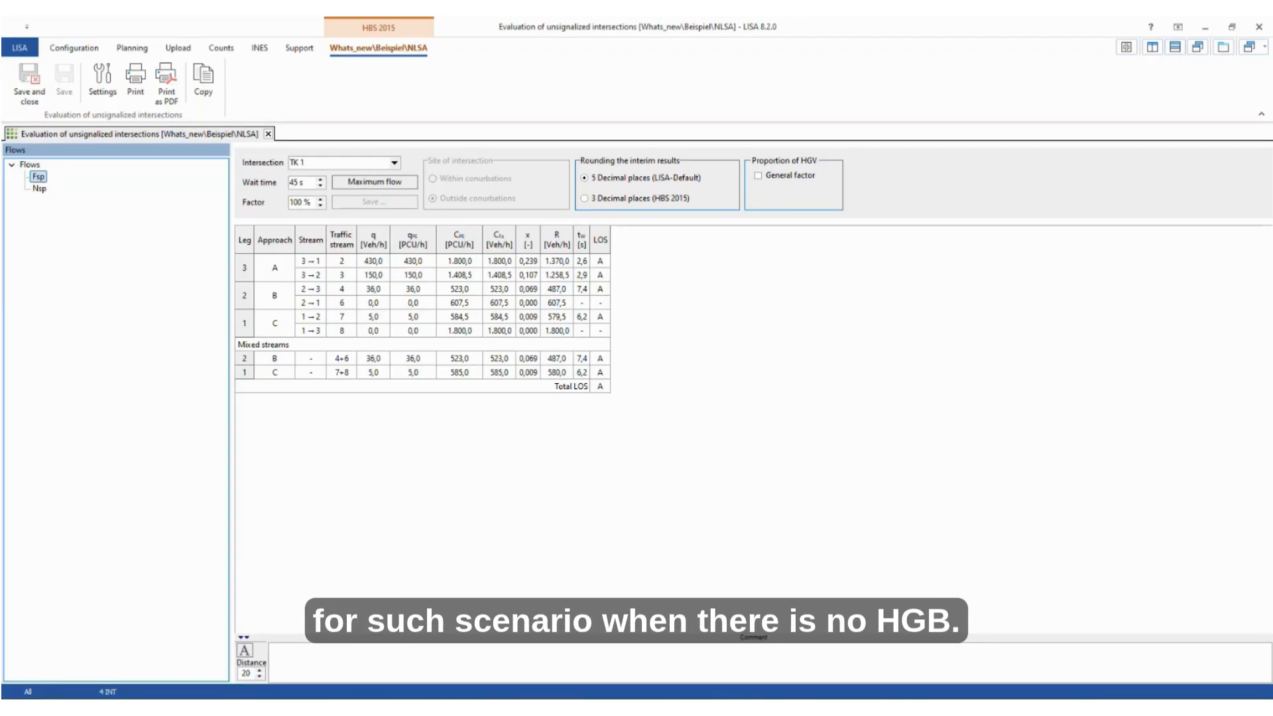
Step: Switch the general factor for the proportion of HGV on and off to compare the evaluation results
{"action": "left_click", "coordinate": [758, 176]}
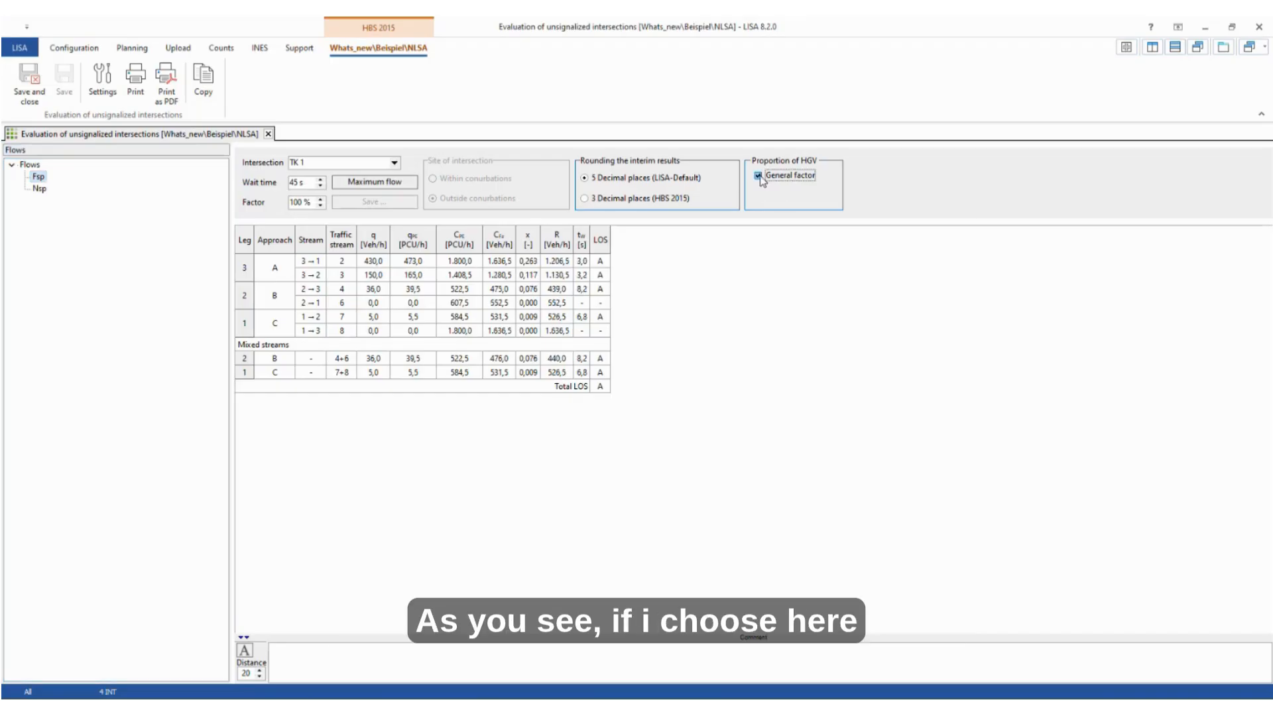
{"action": "left_click", "coordinate": [758, 176]}
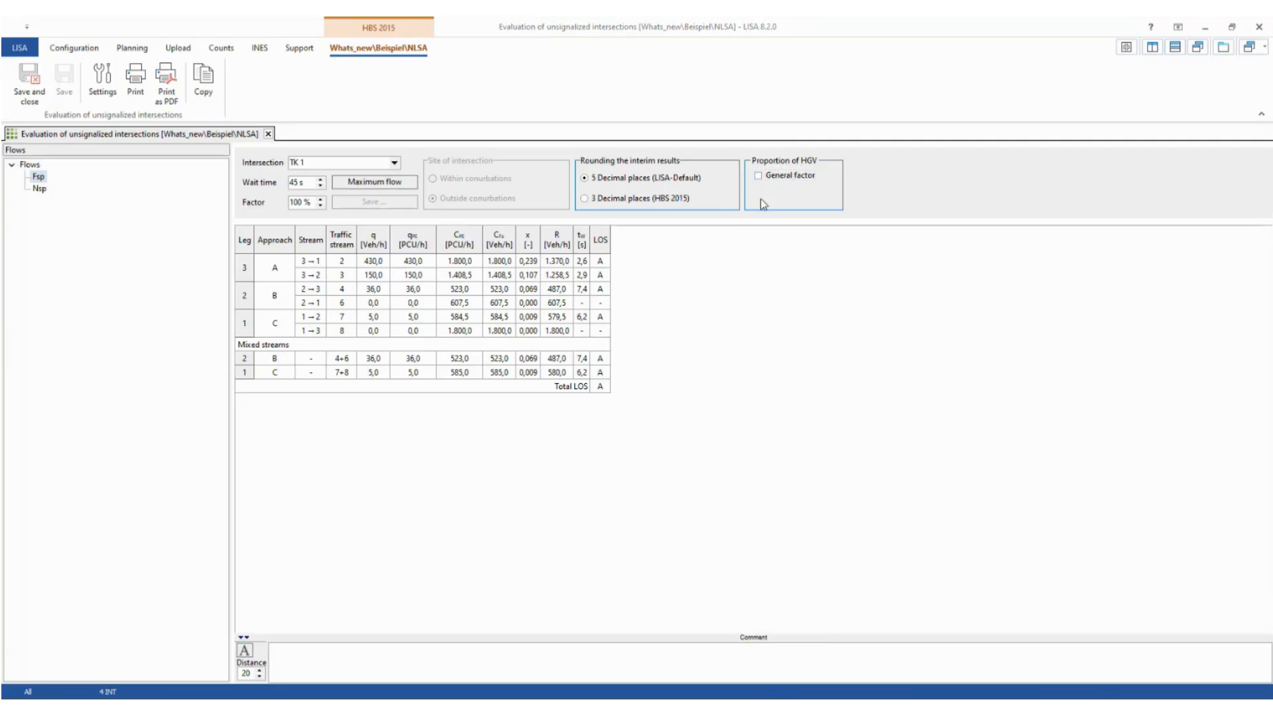
{"action": "left_click", "coordinate": [758, 176]}
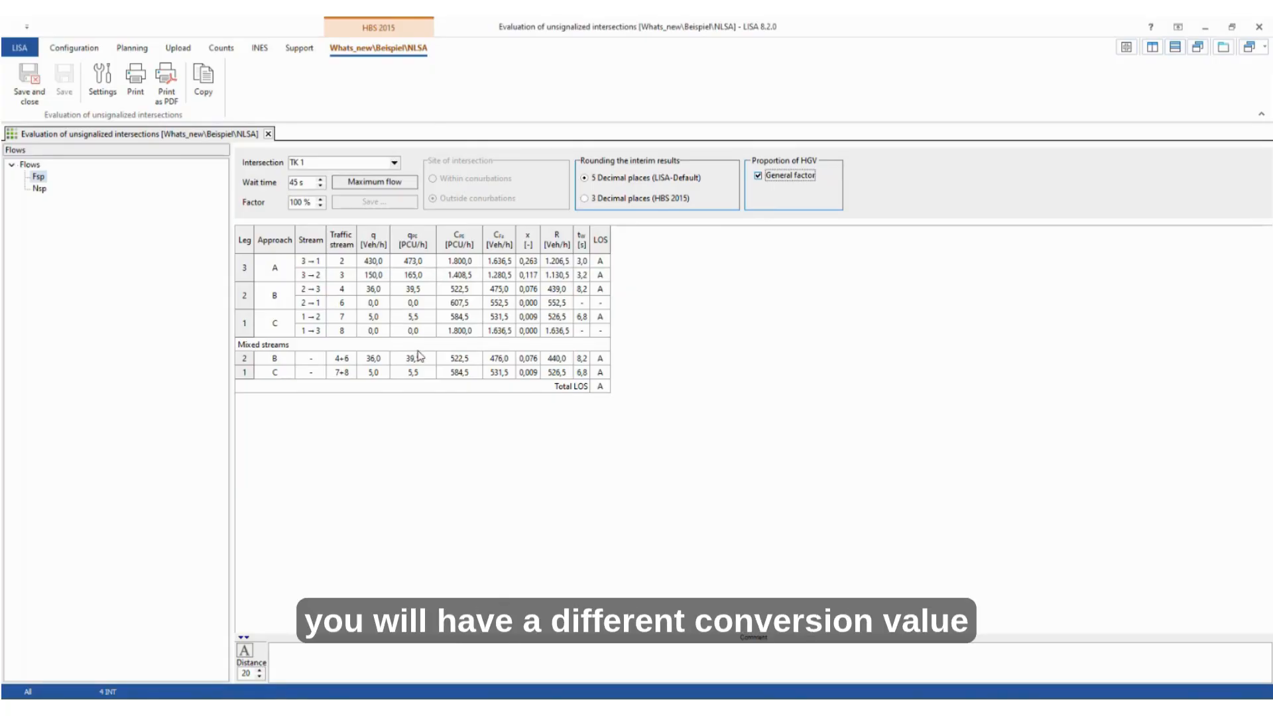
{"action": "left_click", "coordinate": [759, 177]}
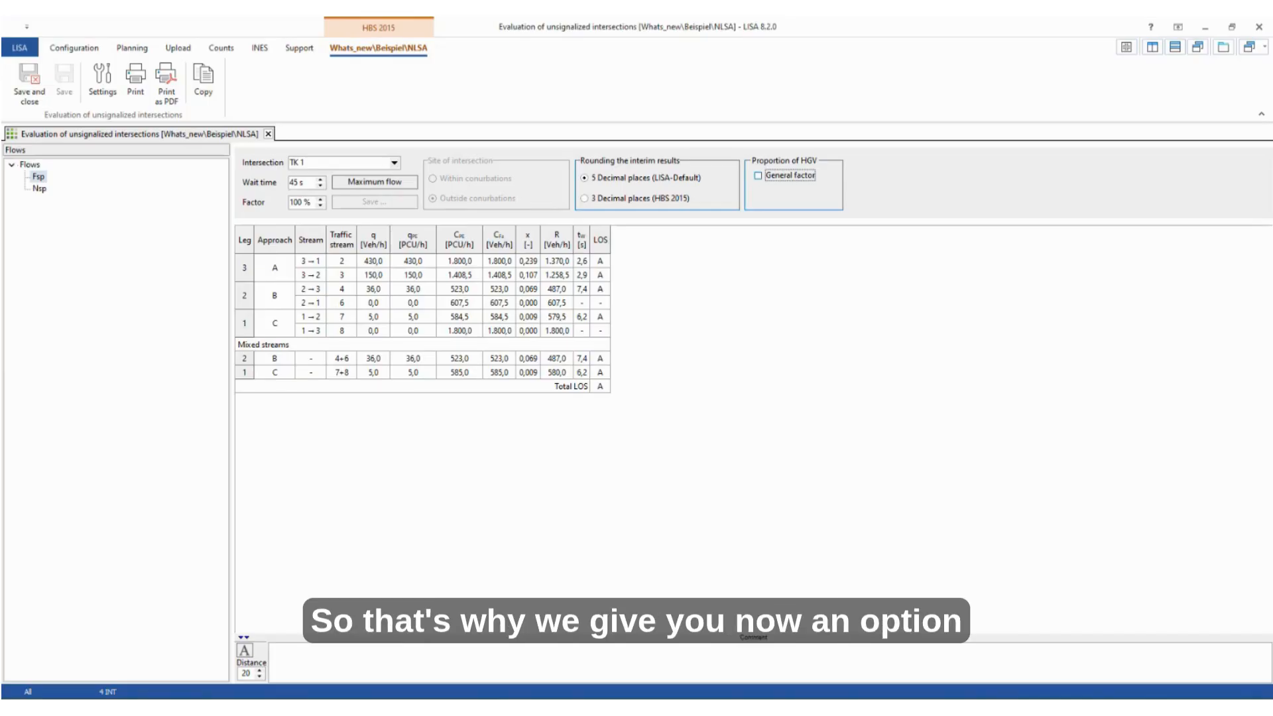
Step: Set the rounding of interim results to 3 decimal places (HBS 2015) and close the evaluation
{"action": "left_click", "coordinate": [625, 201]}
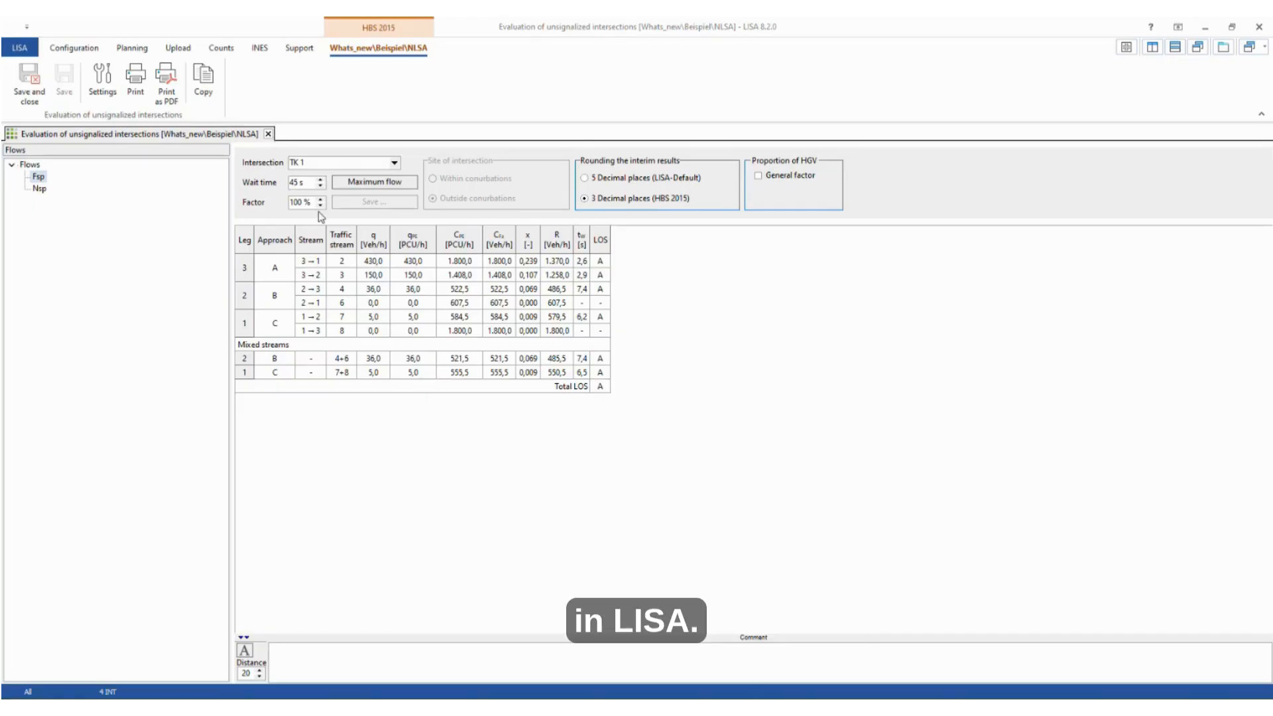
{"action": "left_click", "coordinate": [269, 135]}
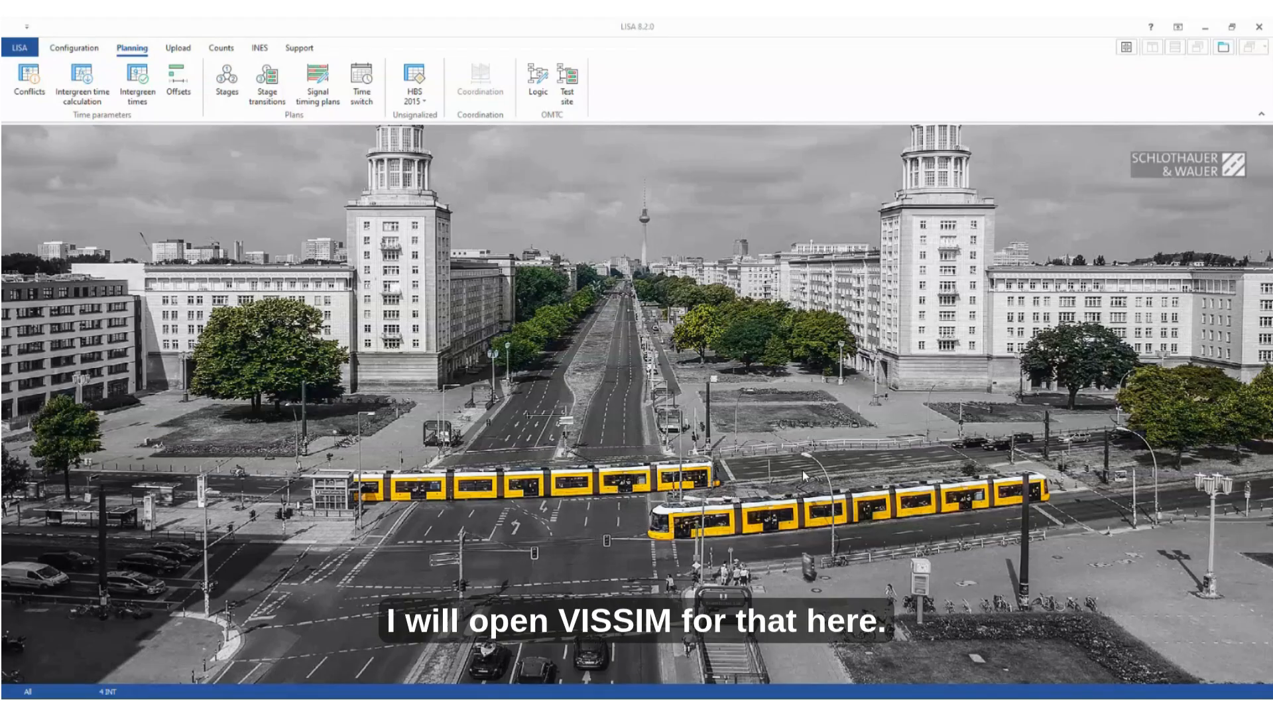
Step: Switch to PTV Vissim, view the scenarios Morning peak hour and Noon peak hour, and return to LISA
{"action": "mouse_move", "coordinate": [920, 709]}
{"action": "left_click", "coordinate": [882, 572]}
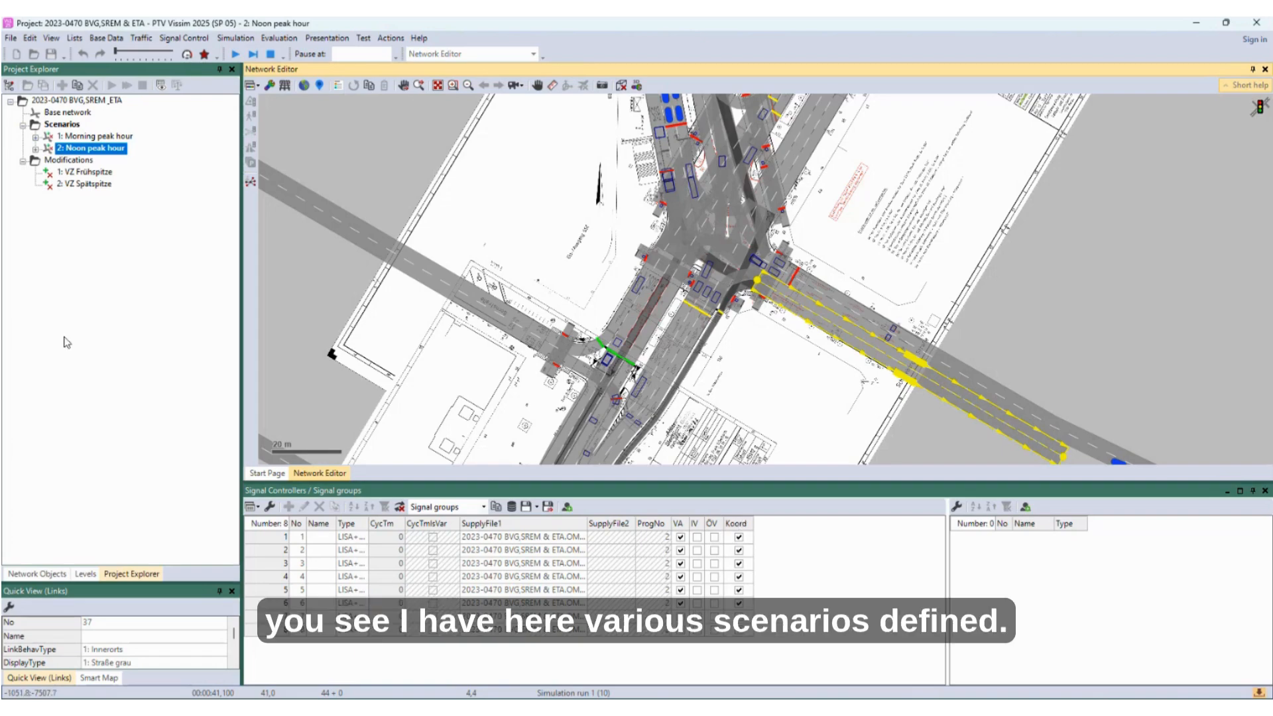
{"action": "left_click", "coordinate": [99, 136]}
{"action": "left_click", "coordinate": [99, 148]}
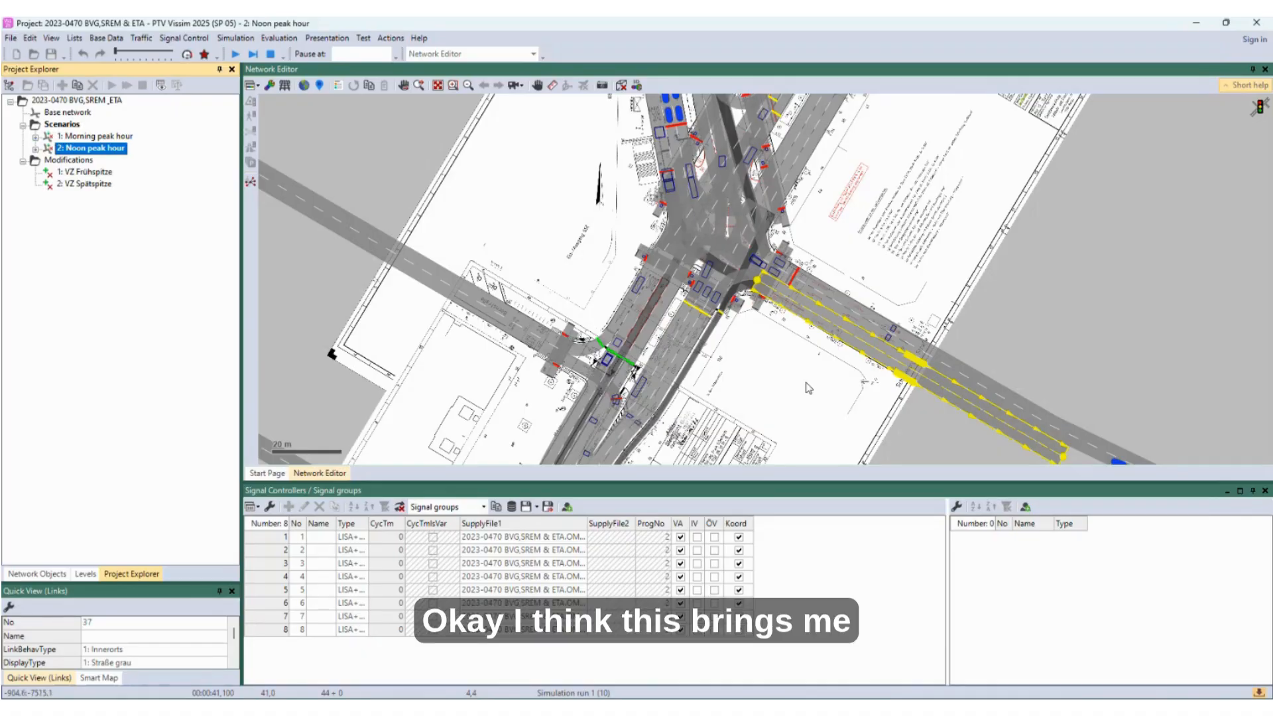
{"action": "left_click", "coordinate": [1197, 23]}
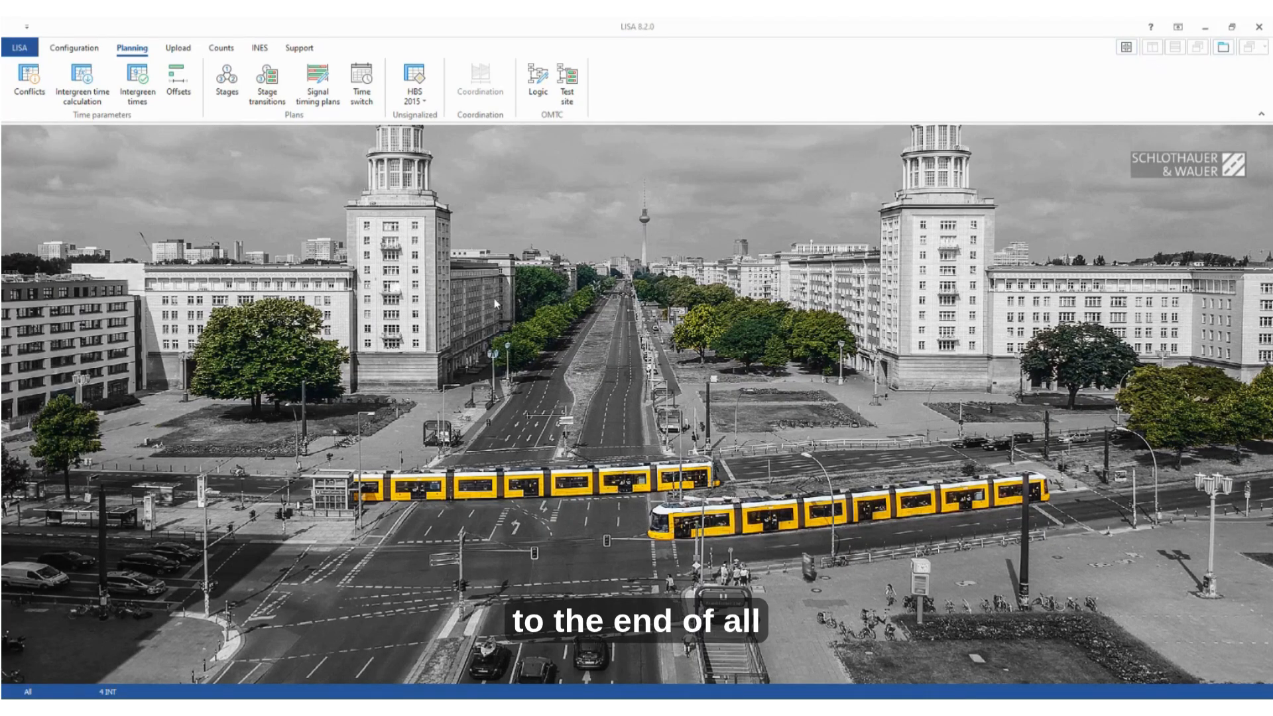